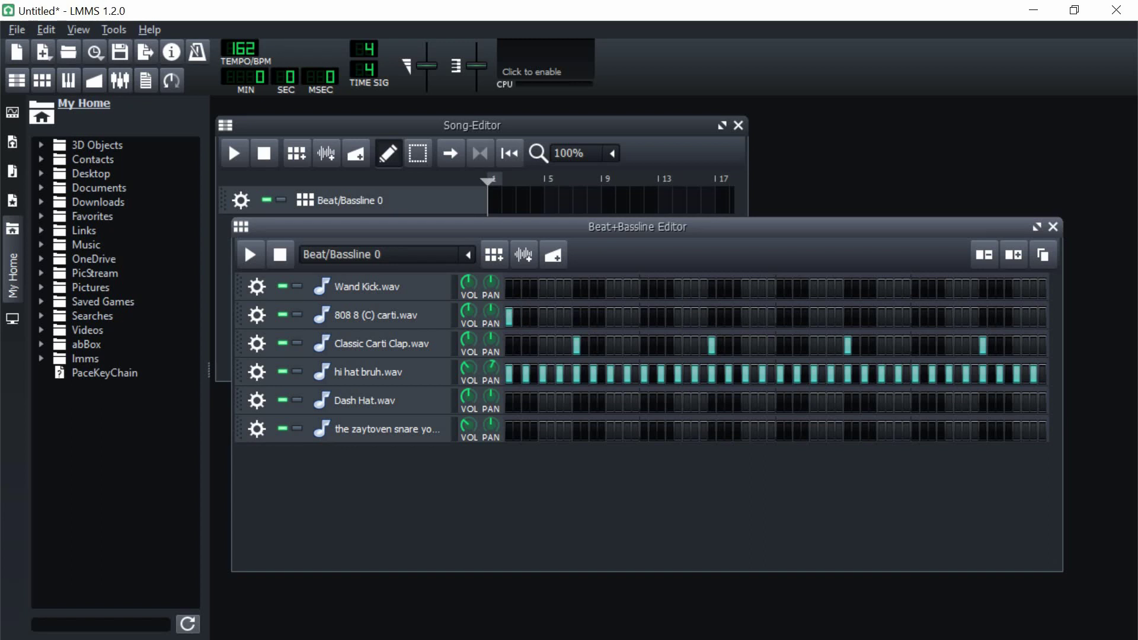
Play back the drum pattern in the Beat+Bassline Editor and stop it
left_click(249, 255)
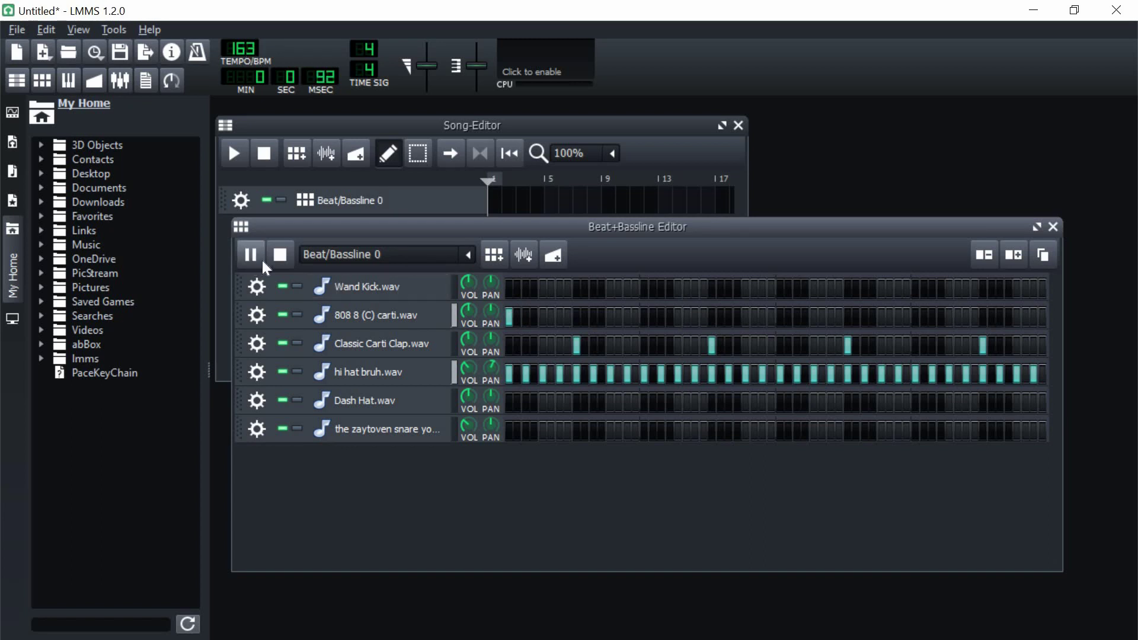
left_click(280, 255)
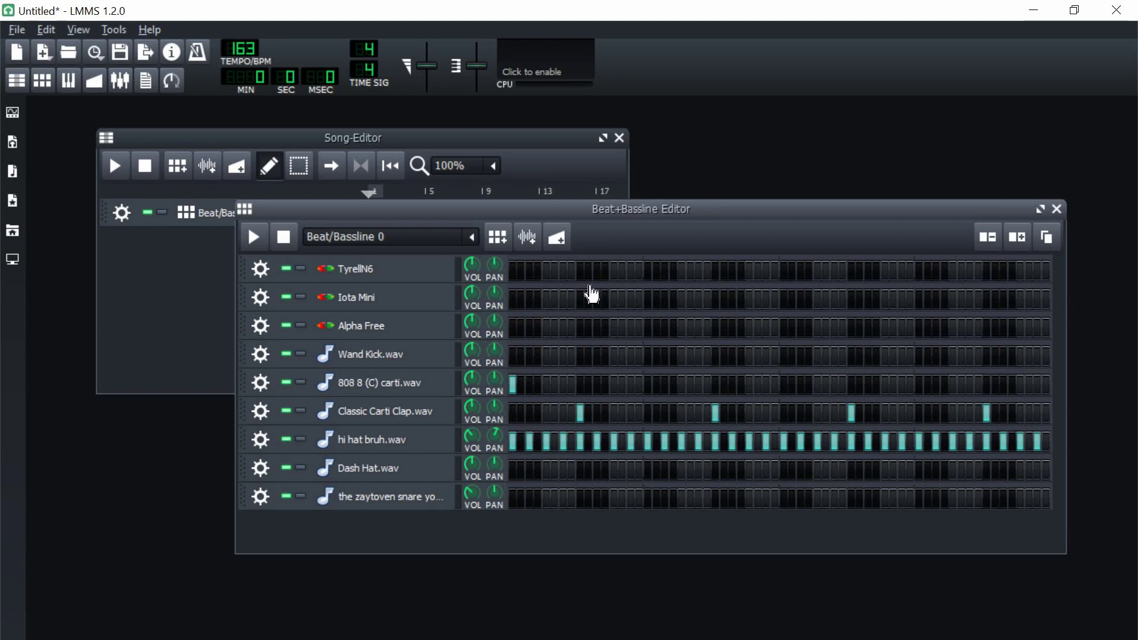
Open the Alpha Free instrument's plugin interface and load the PD Air Tonight vv preset from the AlphaFREE 3 bank
key("ctrl+z")
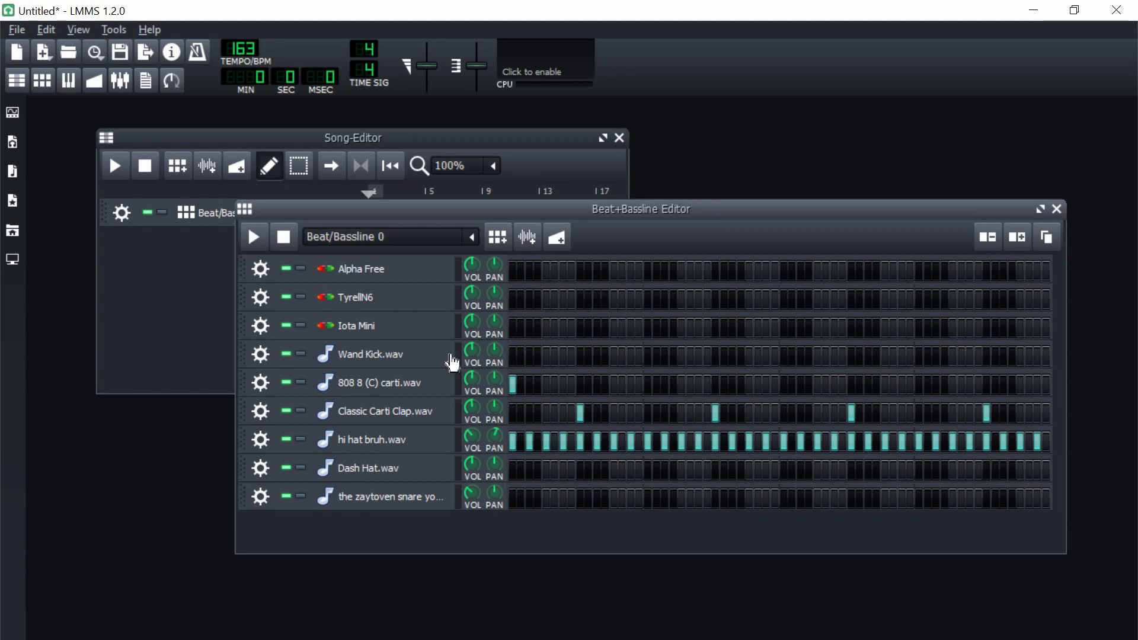
left_click(404, 279)
left_click(743, 343)
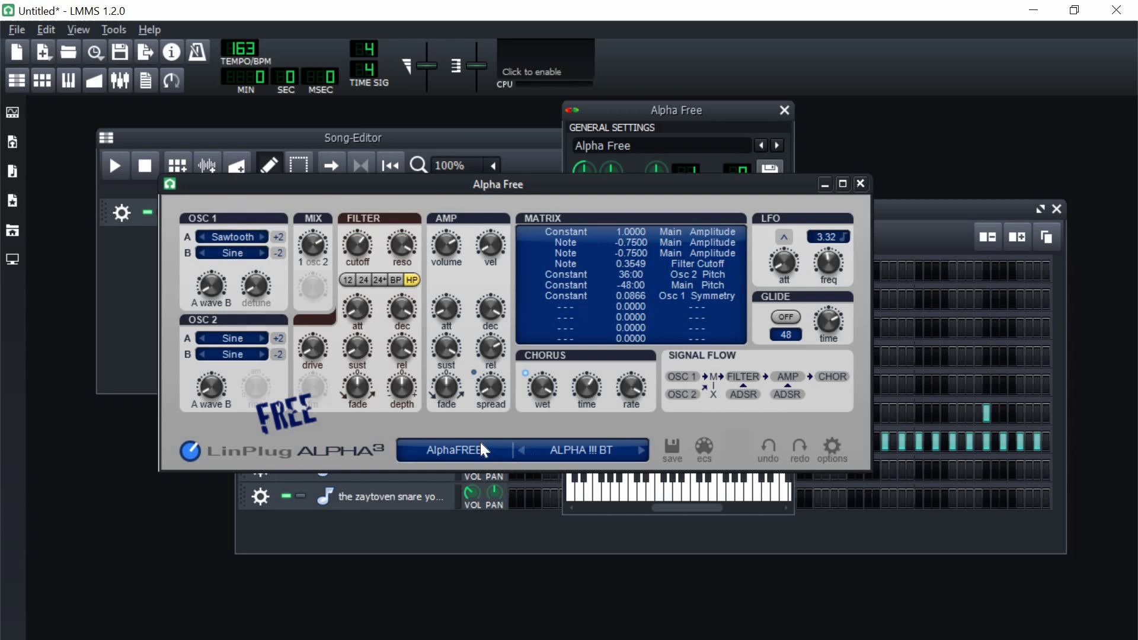
left_click(481, 445)
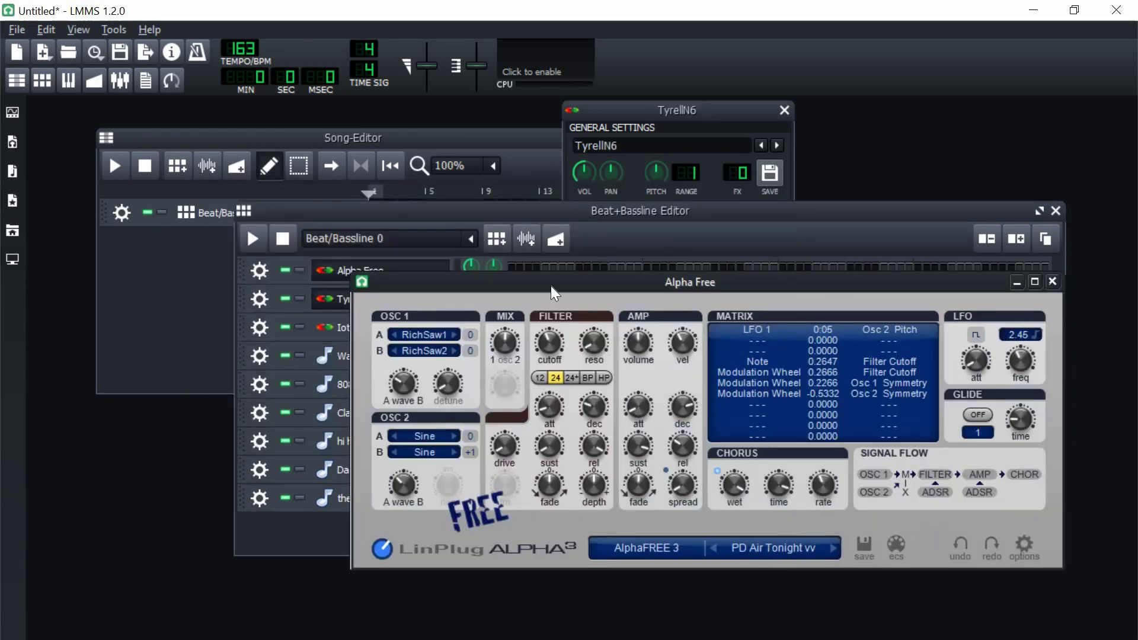
Return to the Beat+Bassline Editor and open the TyrellN6 track's pattern in the Piano-Roll
left_click(584, 216)
left_click(426, 298)
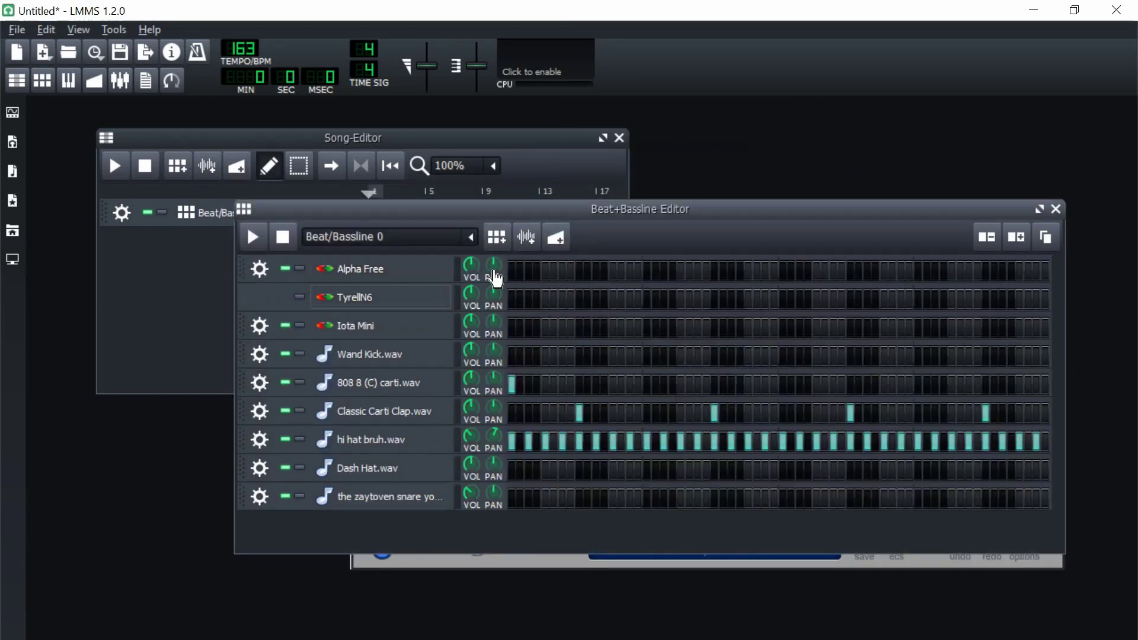
right_click(521, 289)
left_click(555, 287)
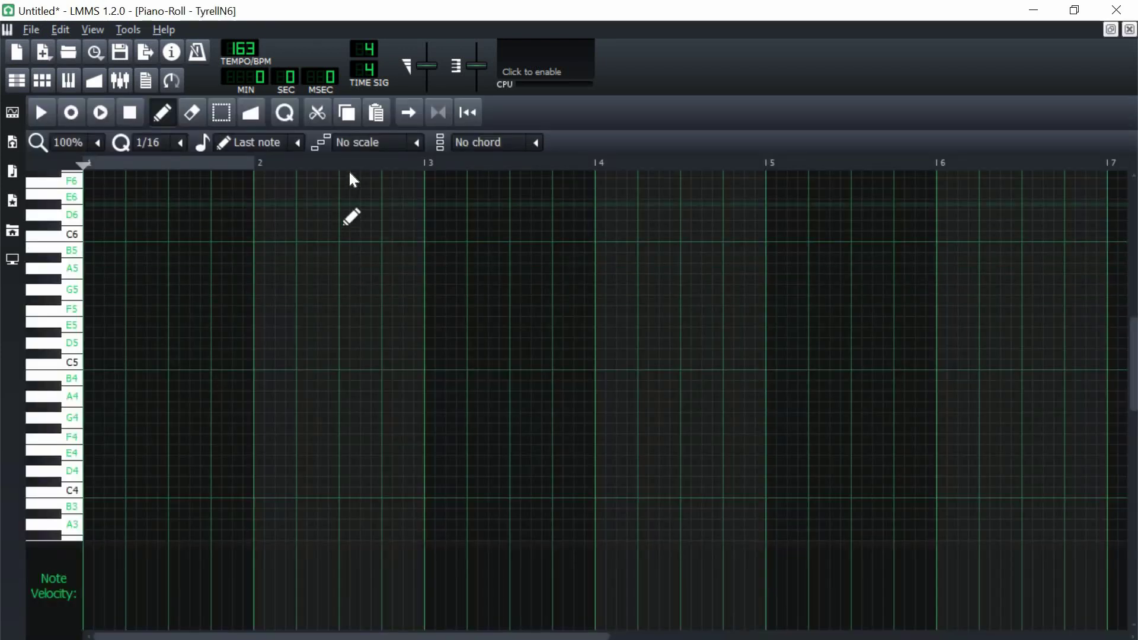
Set the Piano-Roll scale to Major and mark the current scale starting from G5
left_click(415, 145)
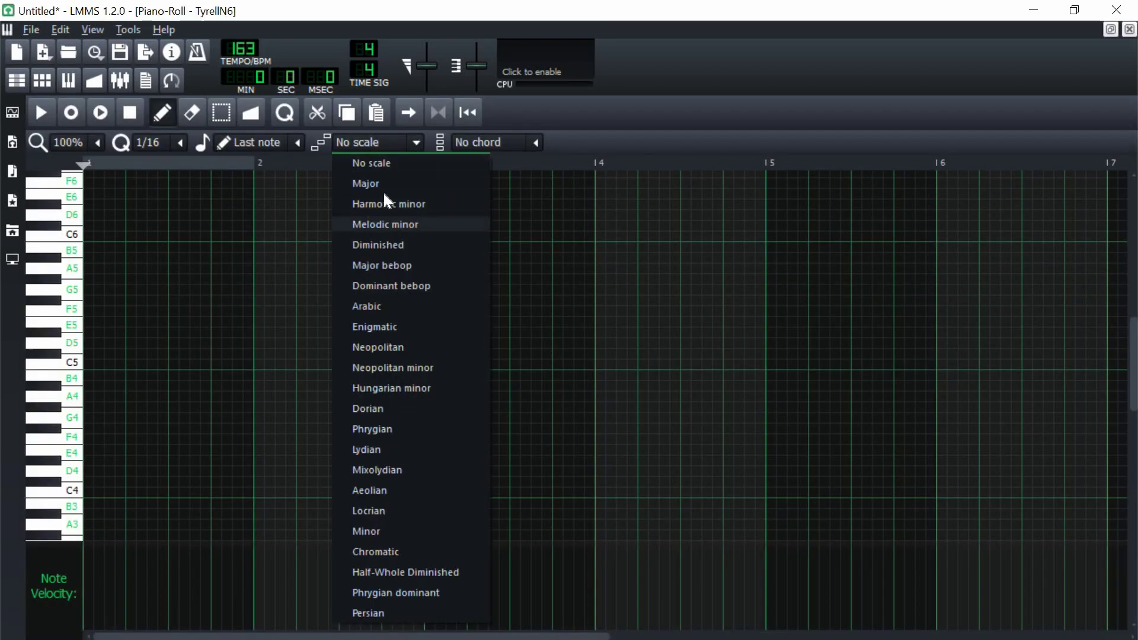
left_click(364, 184)
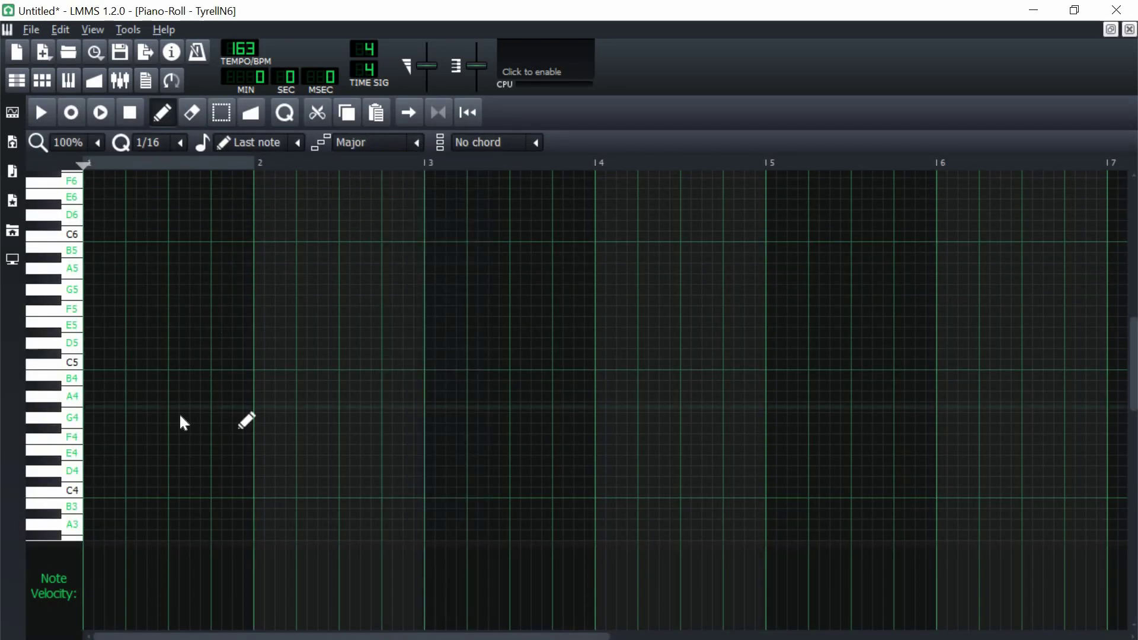
right_click(73, 288)
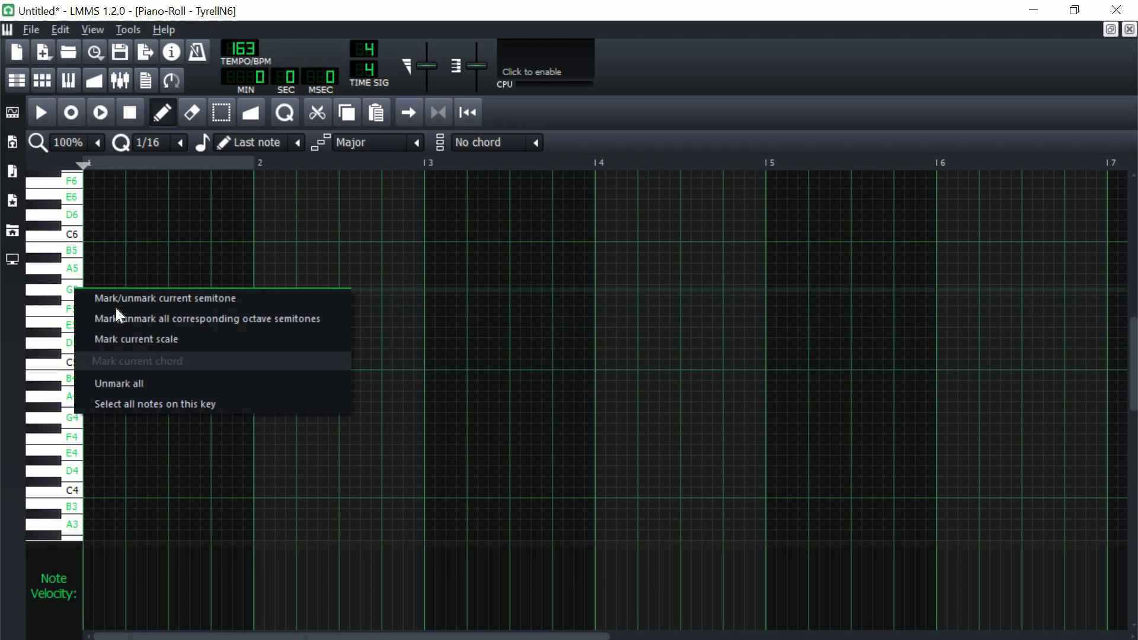
right_click(65, 288)
left_click(120, 338)
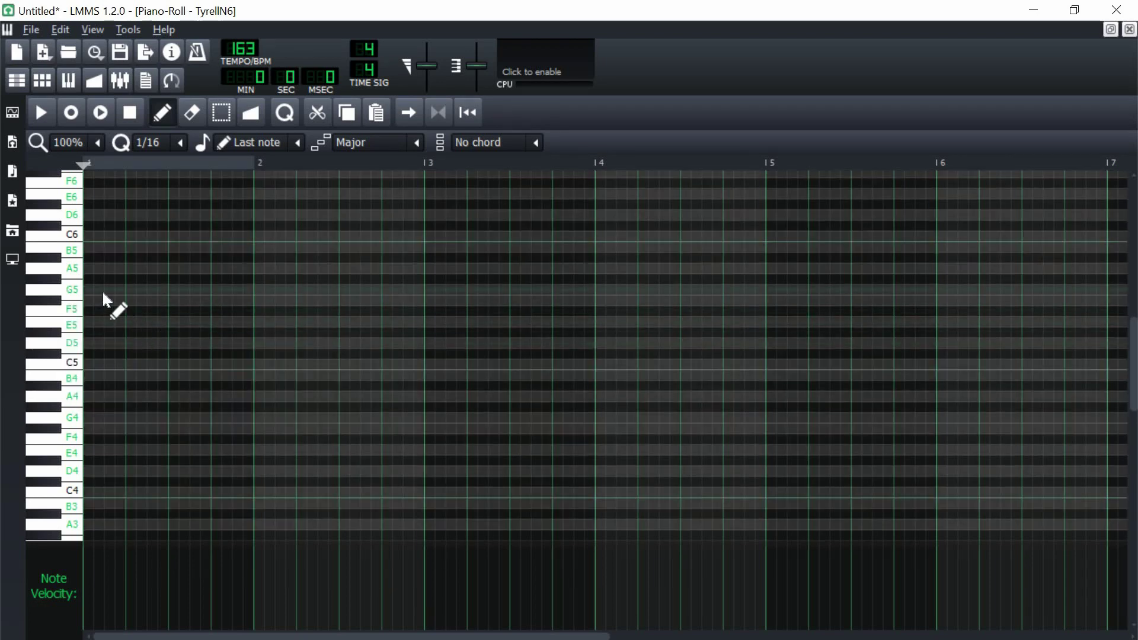
Draw a G5 note at the start of bar 1, set the note length to Last note, and shorten the note to half a bar
scroll(78, 342, "up", 2)
left_click(87, 336)
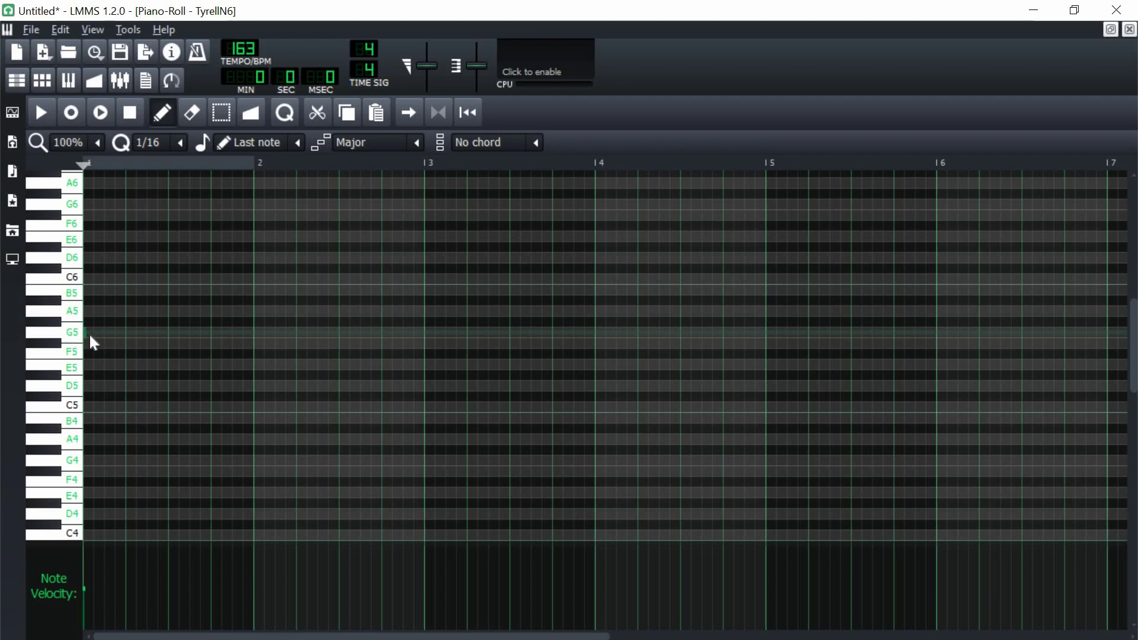
right_click(90, 336)
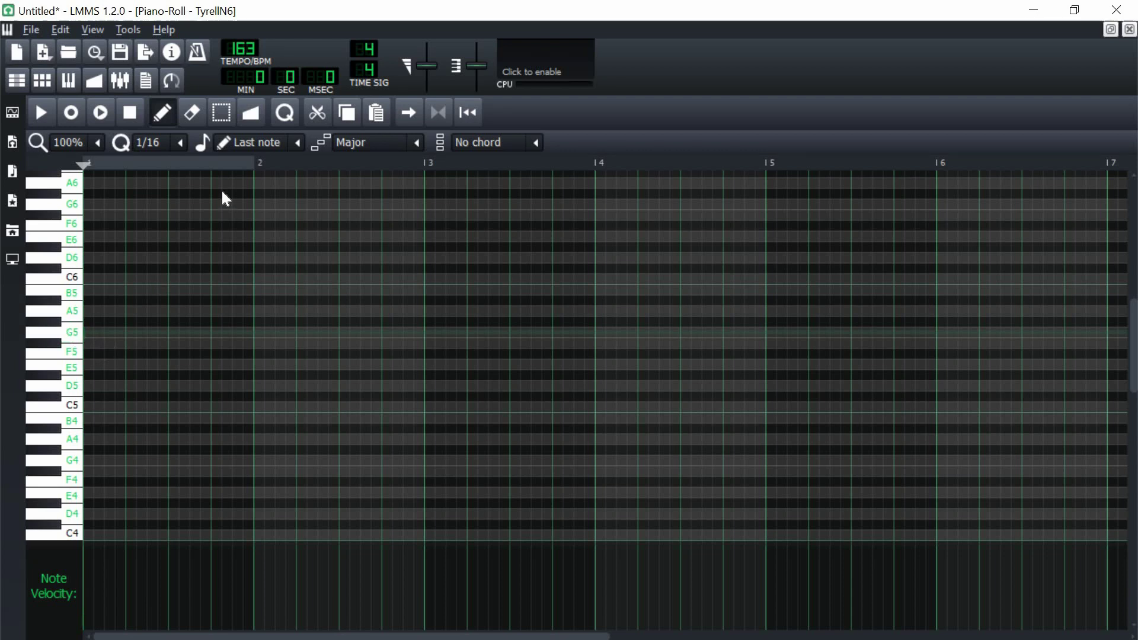
left_click(100, 335)
left_click(295, 142)
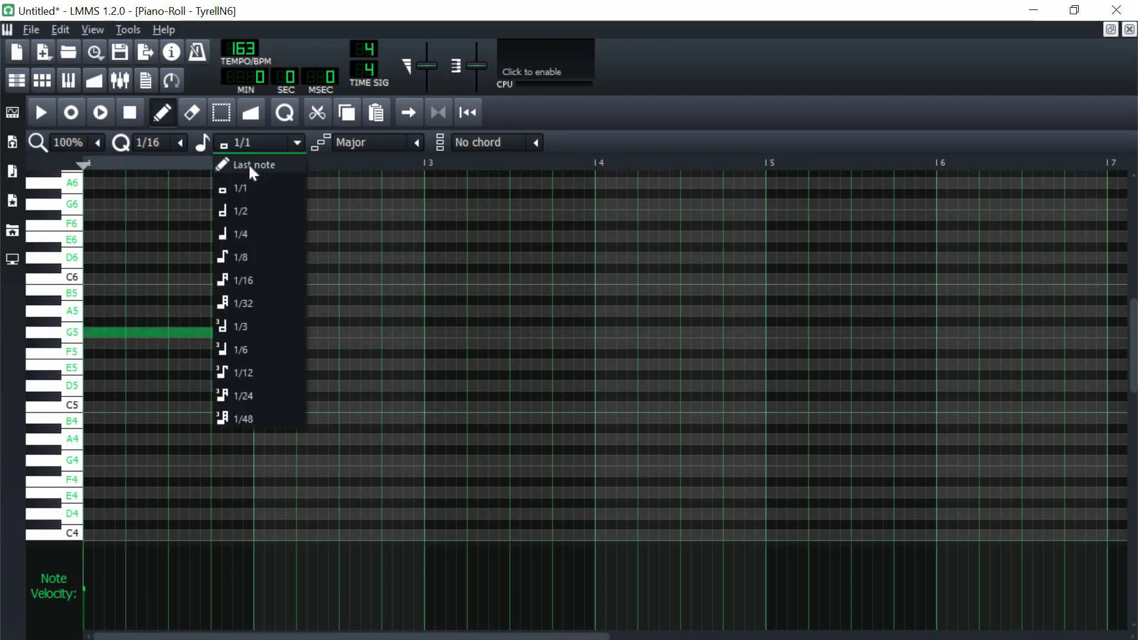
left_click(251, 170)
left_click_drag(252, 333, 169, 338)
Add half-bar B5 and D6 notes above the G5 note at the start of bar 1 and audition the chord
scroll(138, 335, "up", 1)
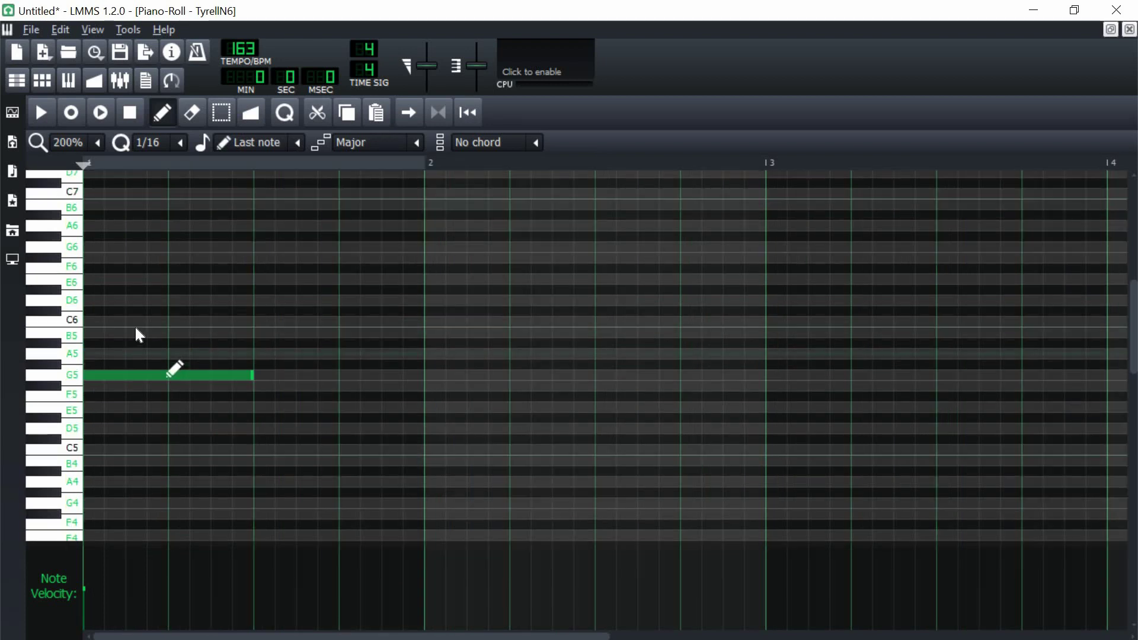
left_click(105, 332)
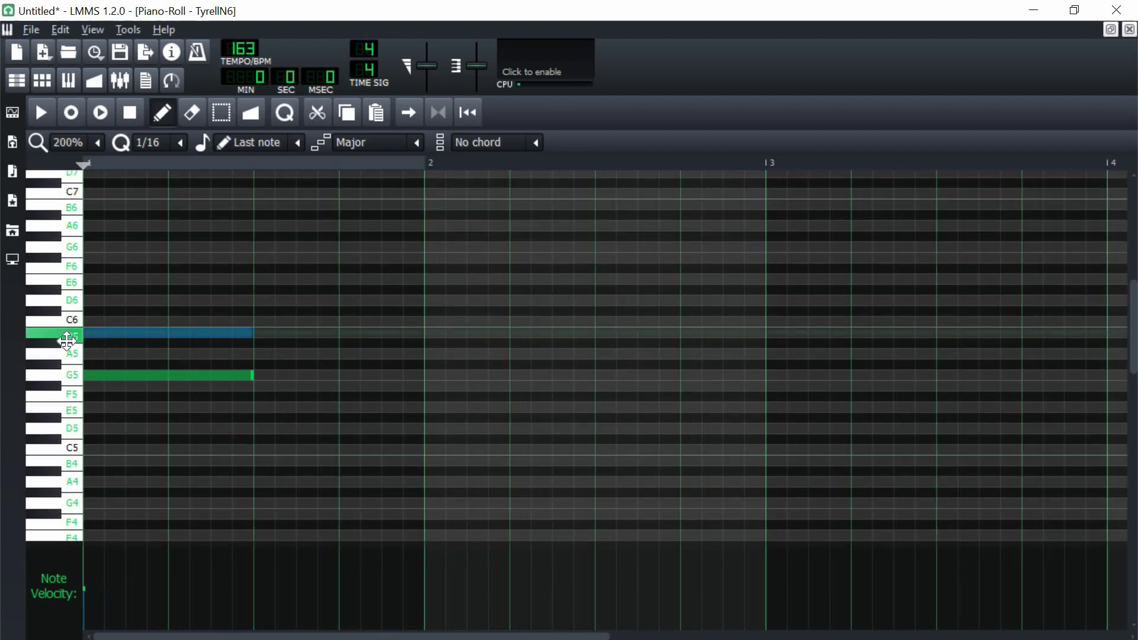
left_click(100, 300)
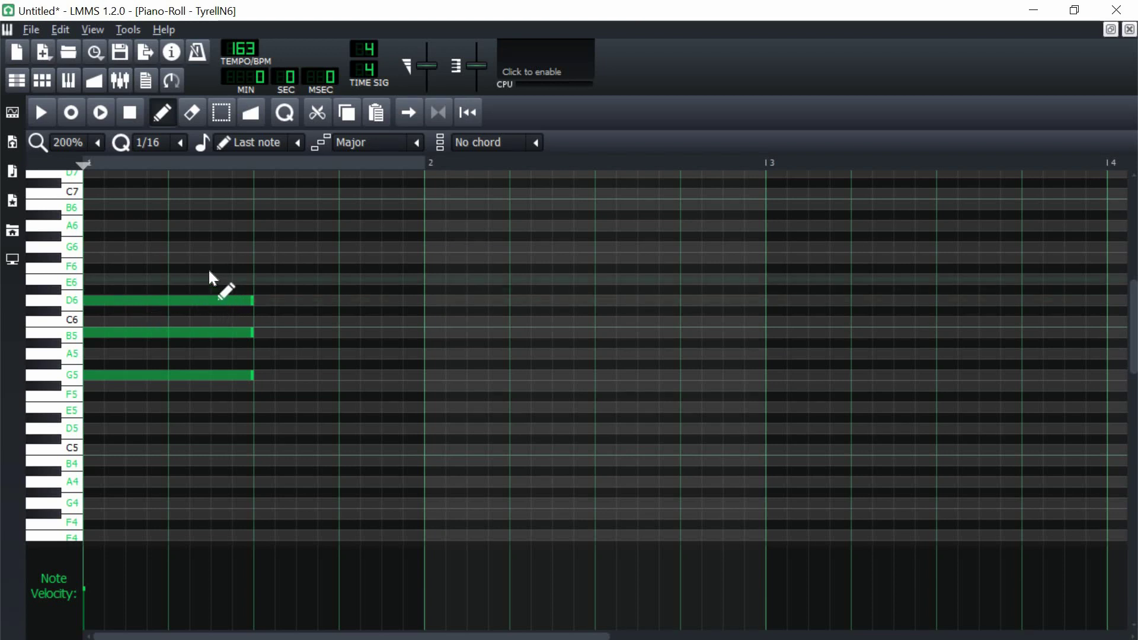
key("space")
key("space")
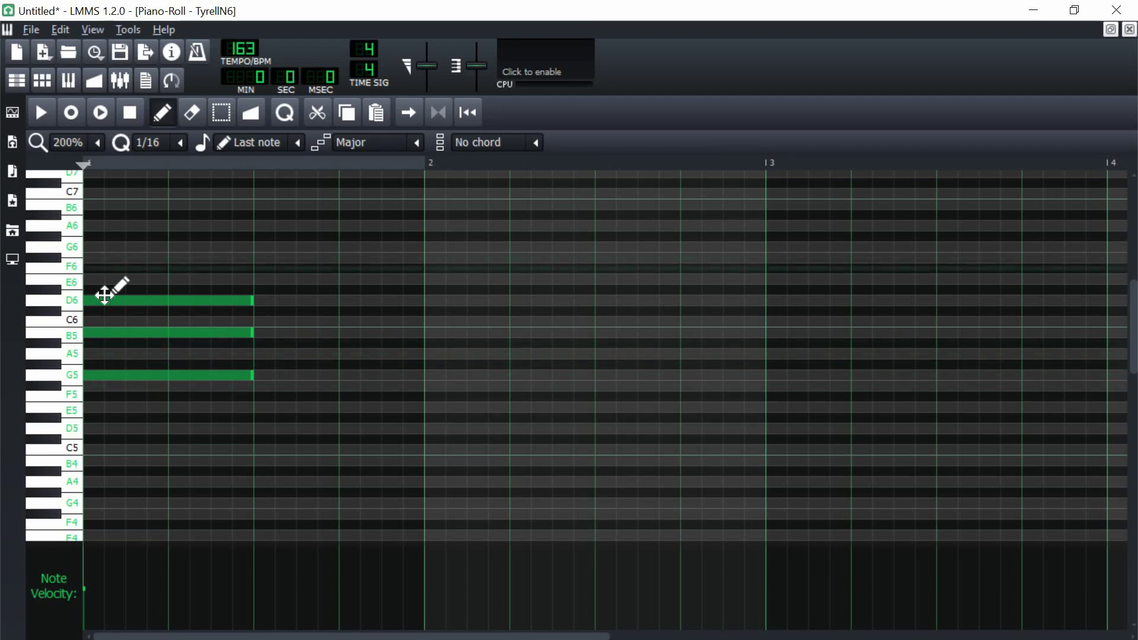
Add a half-bar F#6 note on top of the bar 1 chord and audition it
left_click(105, 259)
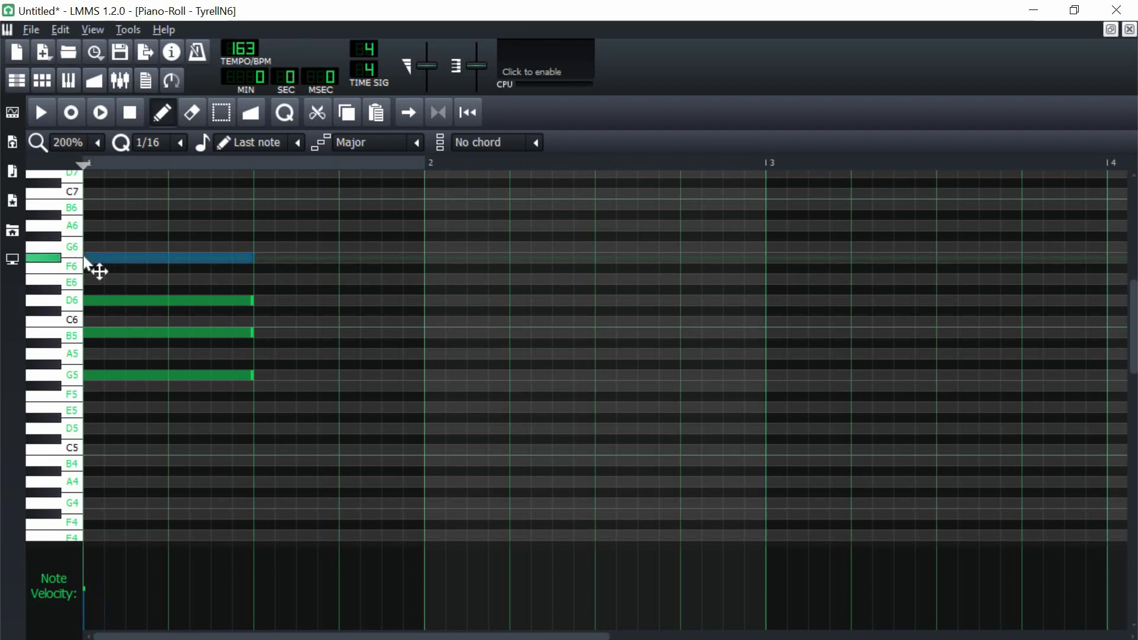
key("space")
key("space")
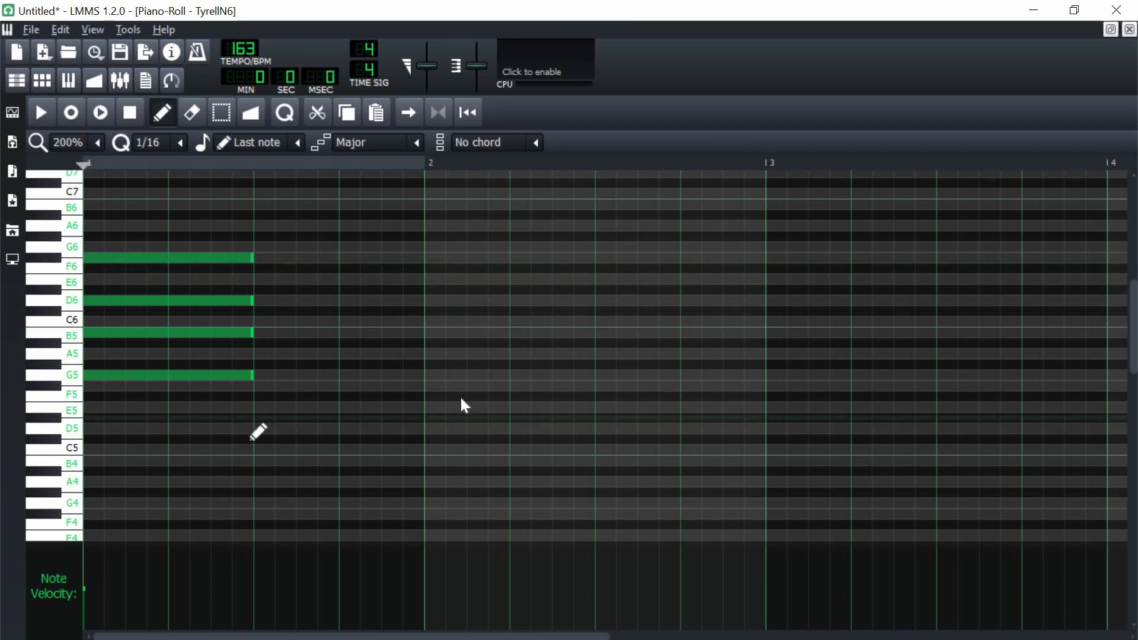
Try an A6 note on top of the bar 1 chord, audition it, and undo the addition
scroll(291, 366, "up", 1)
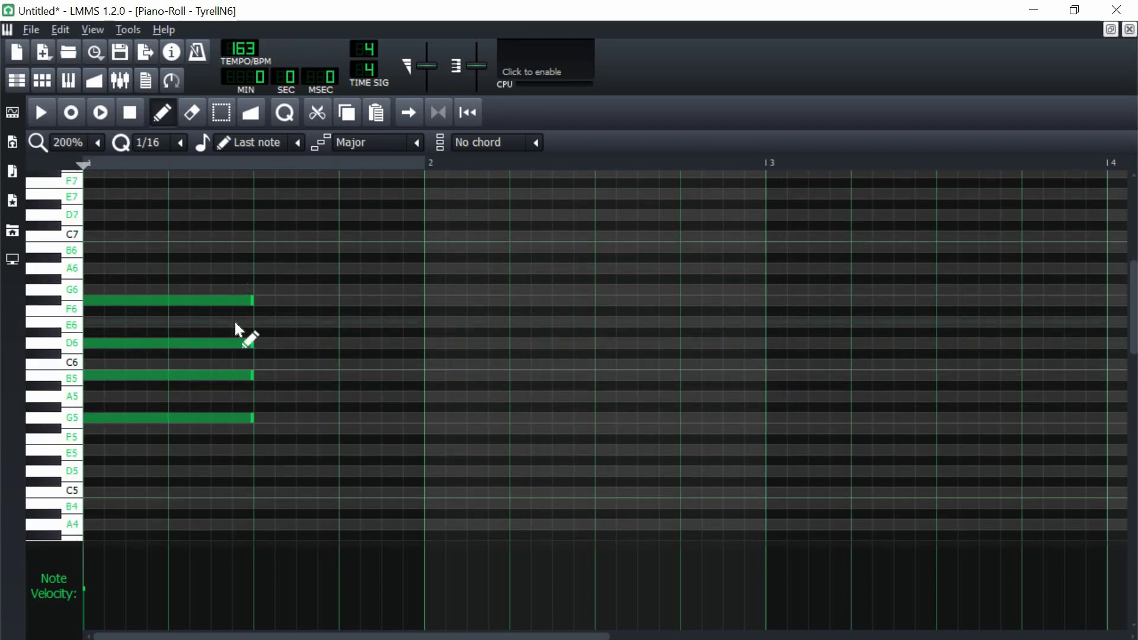
left_click(113, 270)
key("space")
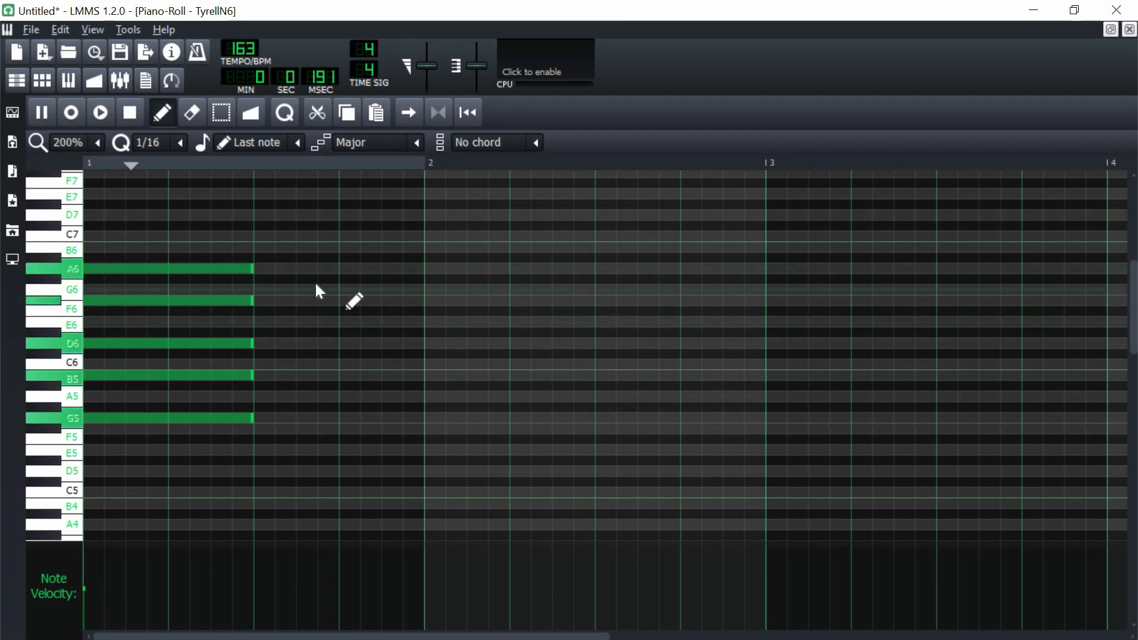
key("space")
key("ctrl+z")
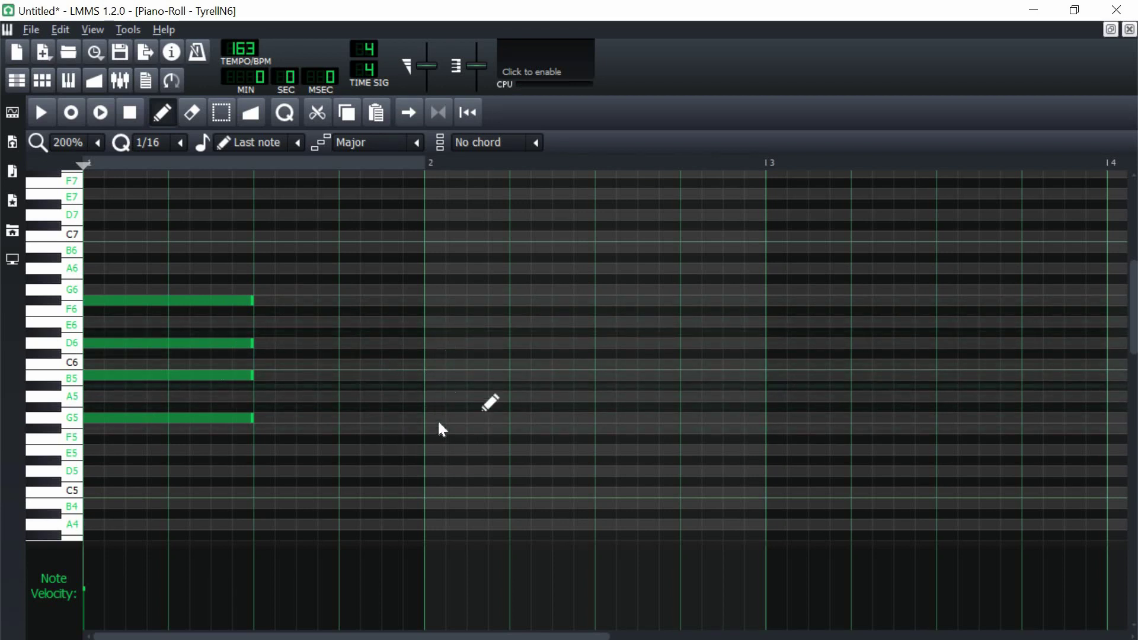
Draw a second half-bar chord of D5, F#5, A5 and C#6 at the start of bar 2 and play the progression
left_click(425, 475)
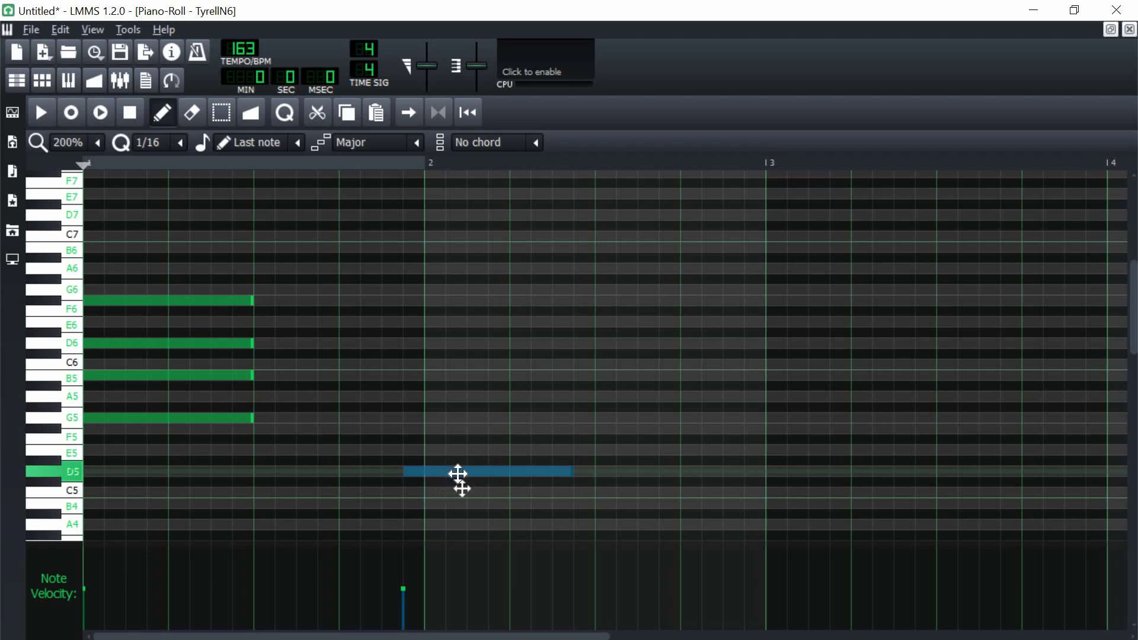
left_click(429, 429)
left_click(431, 397)
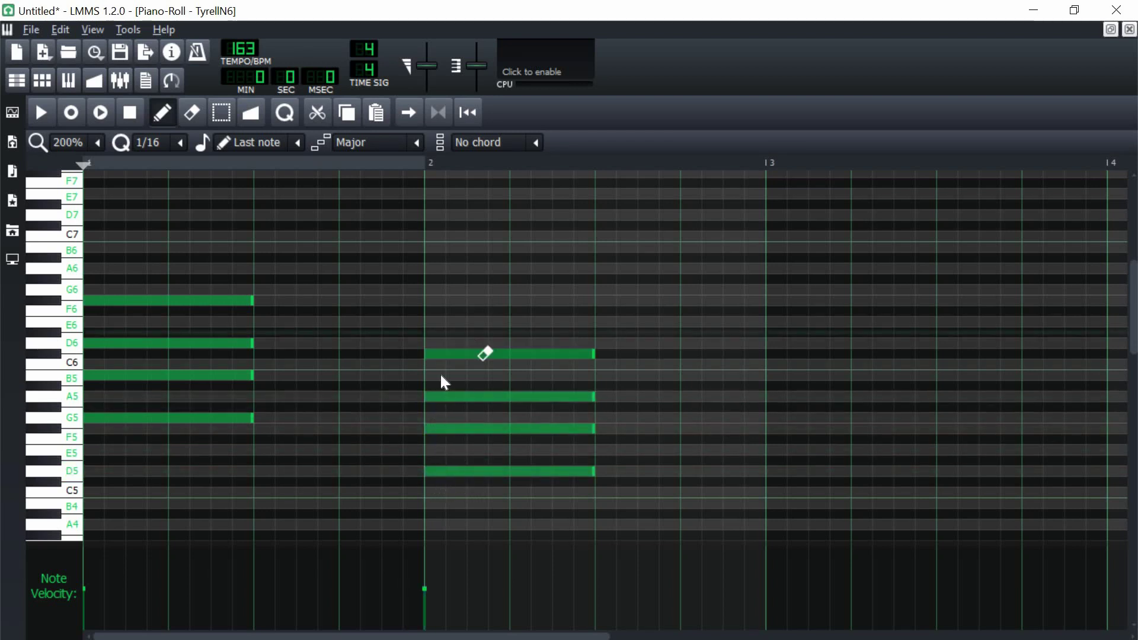
left_click(426, 354)
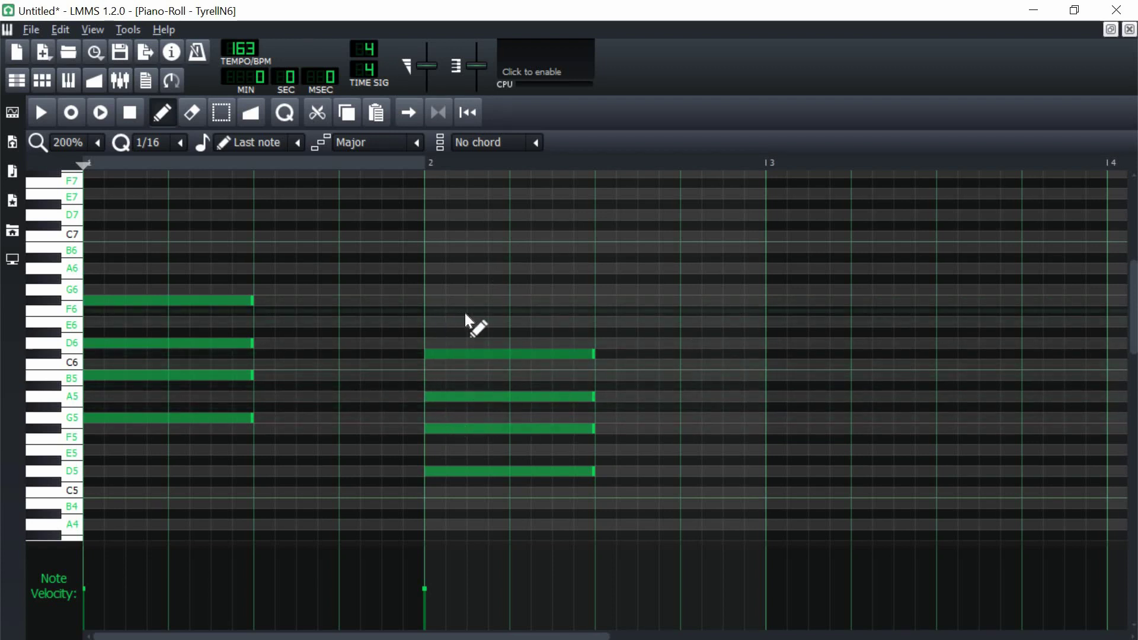
key("space")
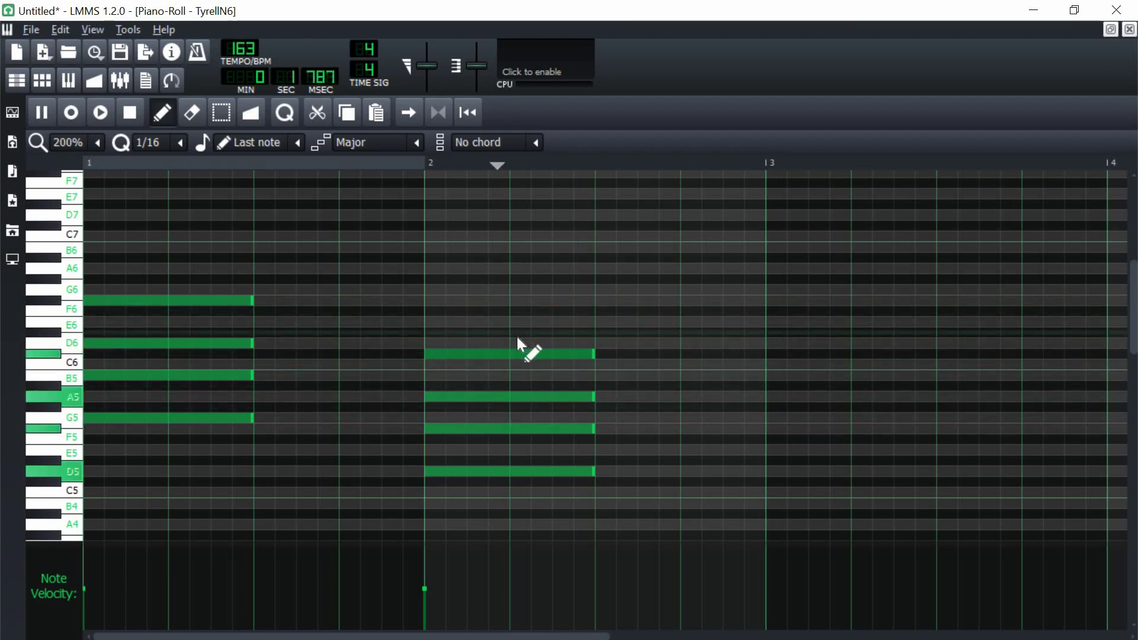
key("space")
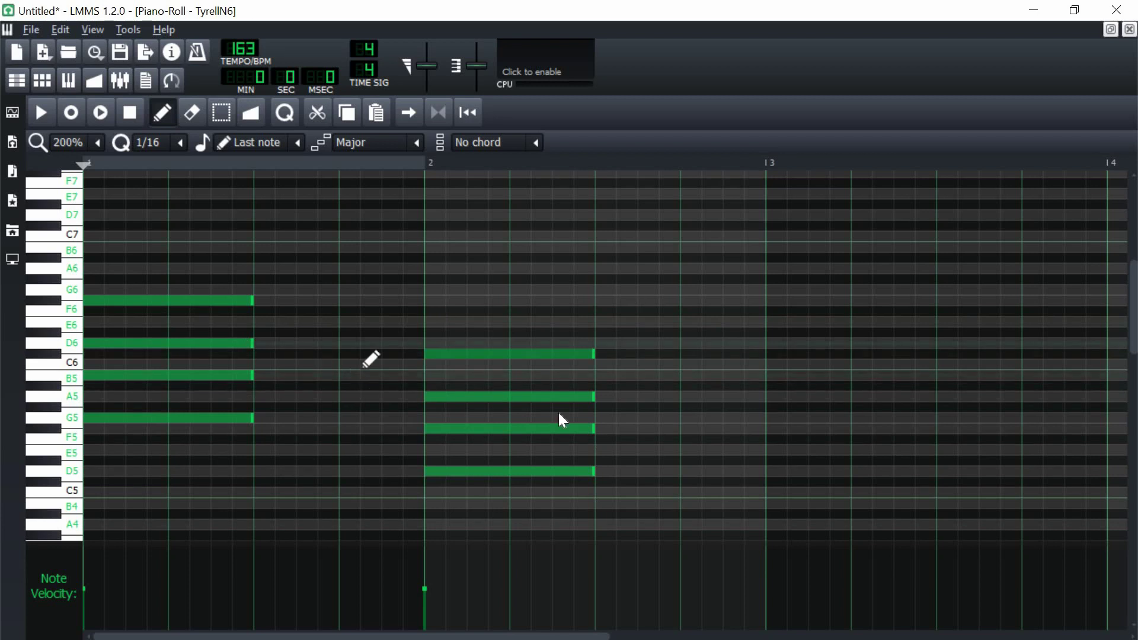
Select all notes of both chords and shorten them to three eighths of a bar
left_click(88, 145)
left_click(100, 223)
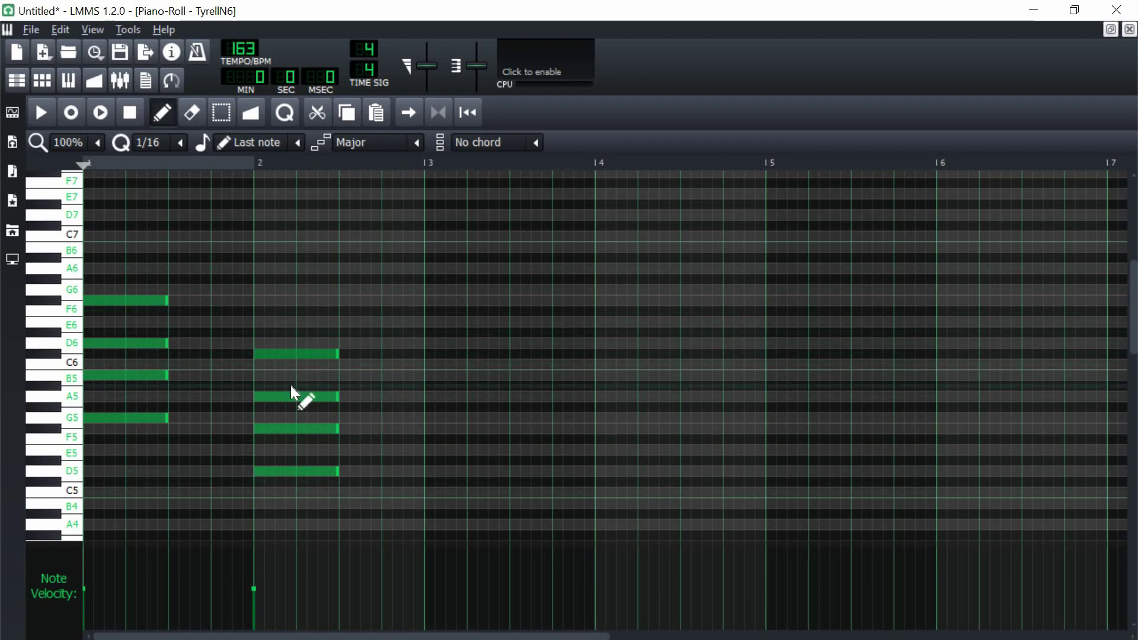
mouse_move(245, 358)
left_mouse_down()
mouse_move(381, 279)
mouse_move(385, 263)
left_mouse_up()
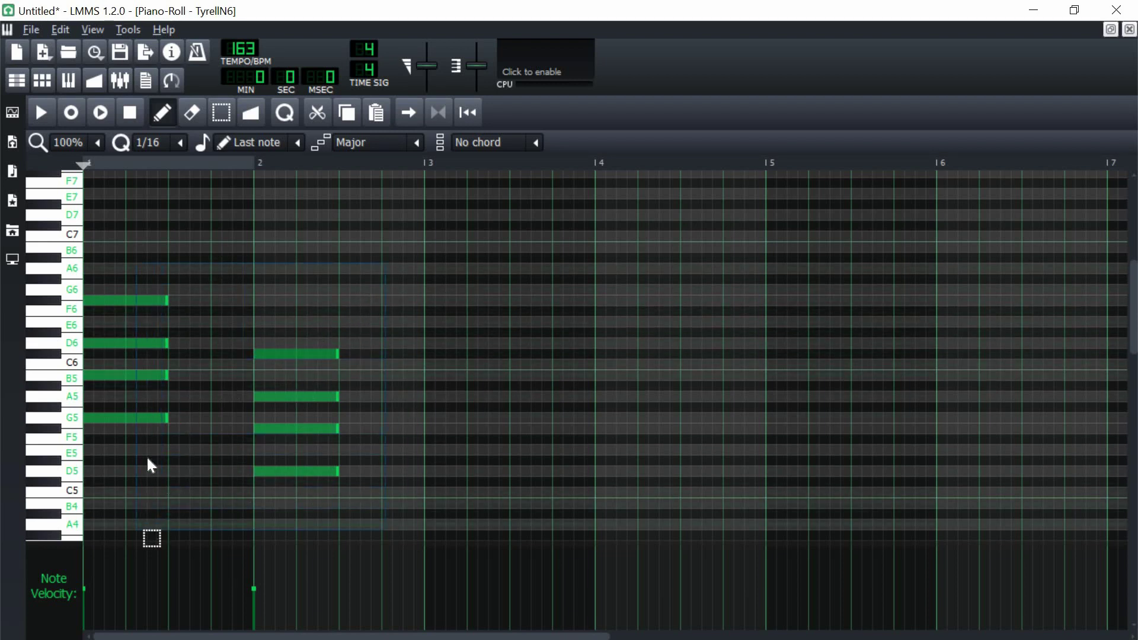
key("ctrl+a")
left_click_drag(160, 419, 142, 426)
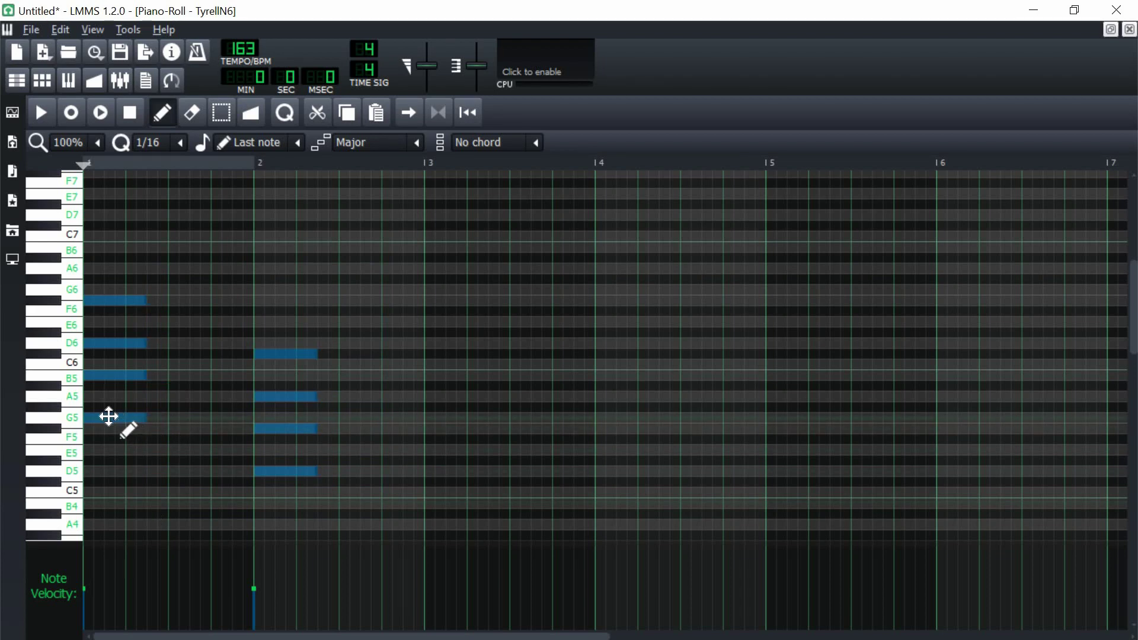
Duplicate both selected chords half a bar further on, play the pattern, and clear the selection
left_click_drag(109, 416, 196, 419)
key("space")
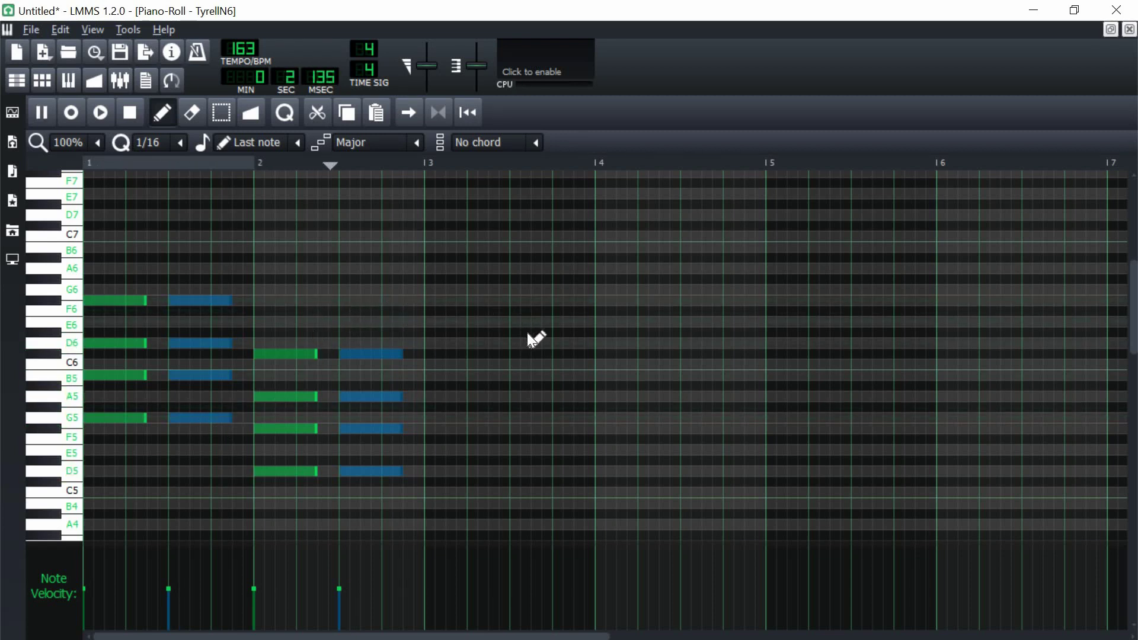
key("space")
left_click(472, 290)
key("ctrl+z")
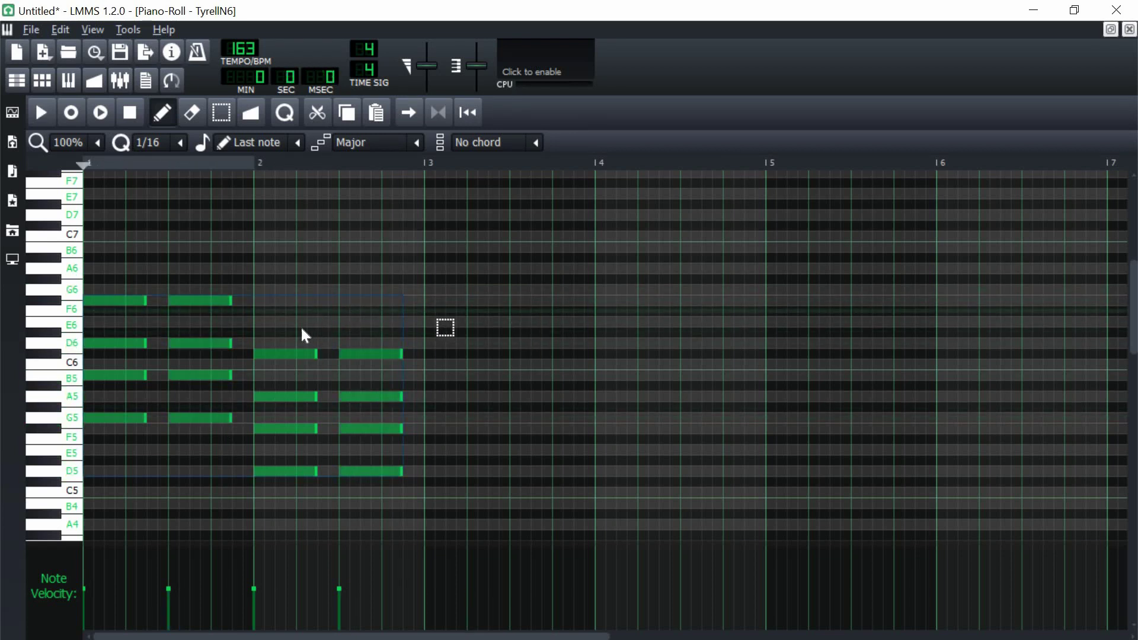
Duplicate the whole two-bar chord pattern into bars 3 and 4 and clear the selection
key("ctrl+a")
left_click_drag(193, 343, 541, 350)
left_click(680, 264)
key("ctrl+z")
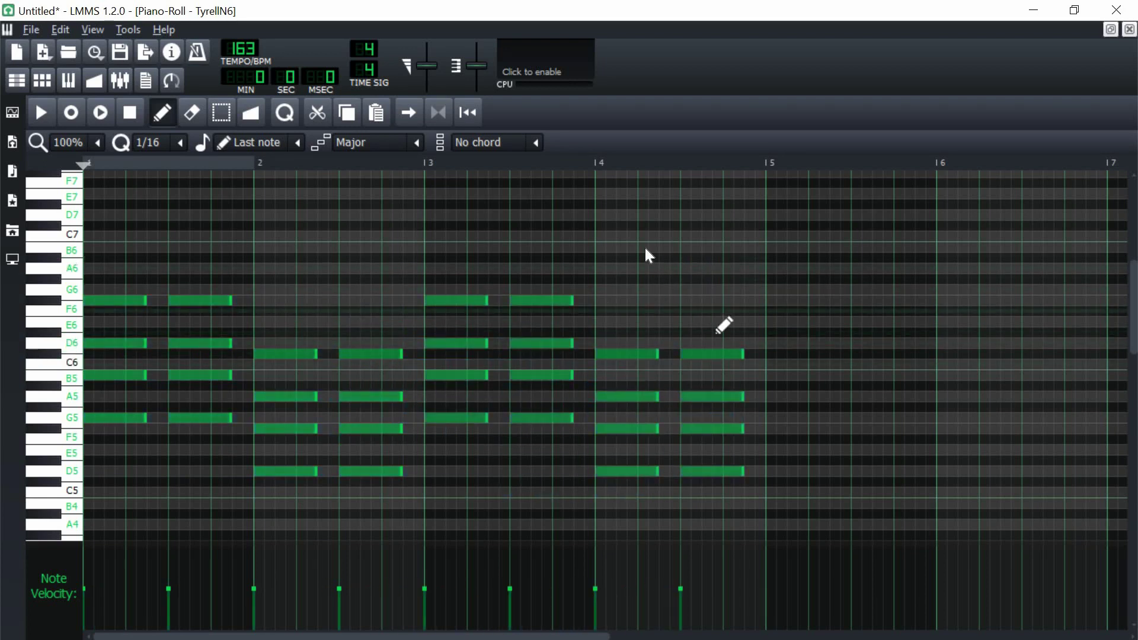
Add bar 4 melody notes: A6 at its start, E6 at its middle and a short C#6 at its end
left_click(617, 268)
left_click(688, 321)
left_click(750, 354)
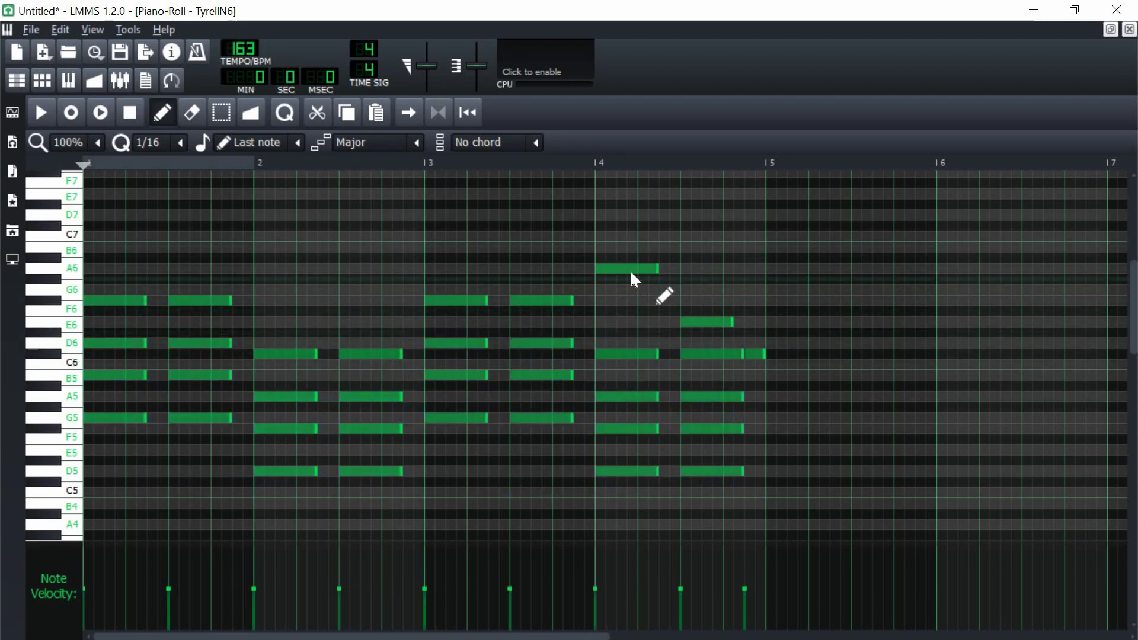
Copy the lowest note of every chord one octave down, to G4 in bars 1 and 3 and D4 in bars 2 and 4
scroll(256, 372, "down", 1)
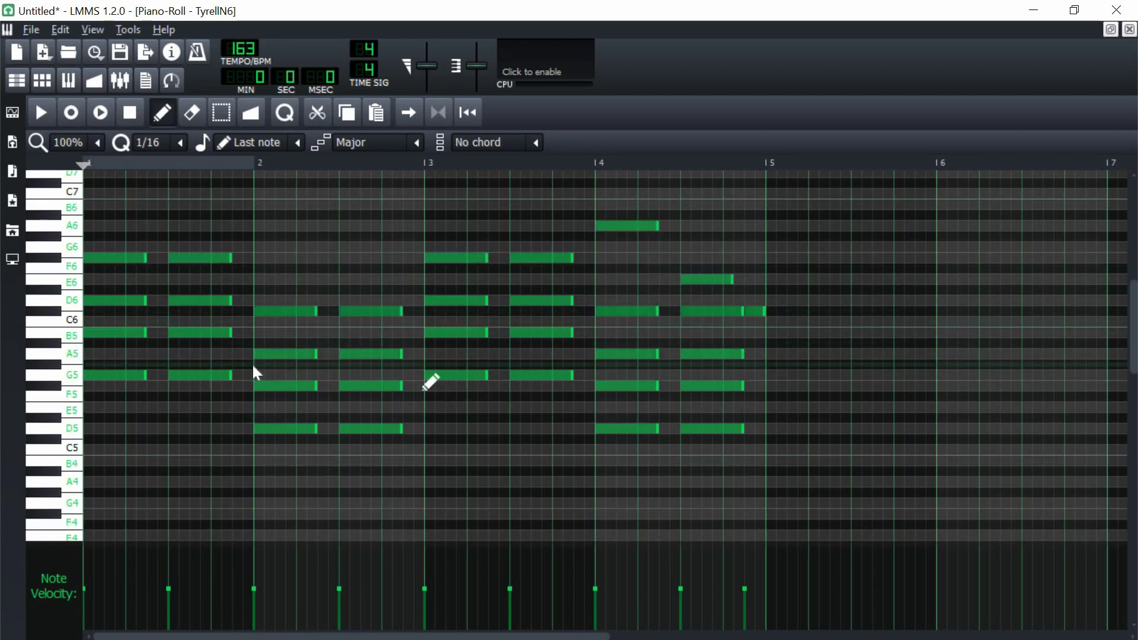
scroll(256, 372, "down", 1)
left_click_drag(216, 360, 278, 387)
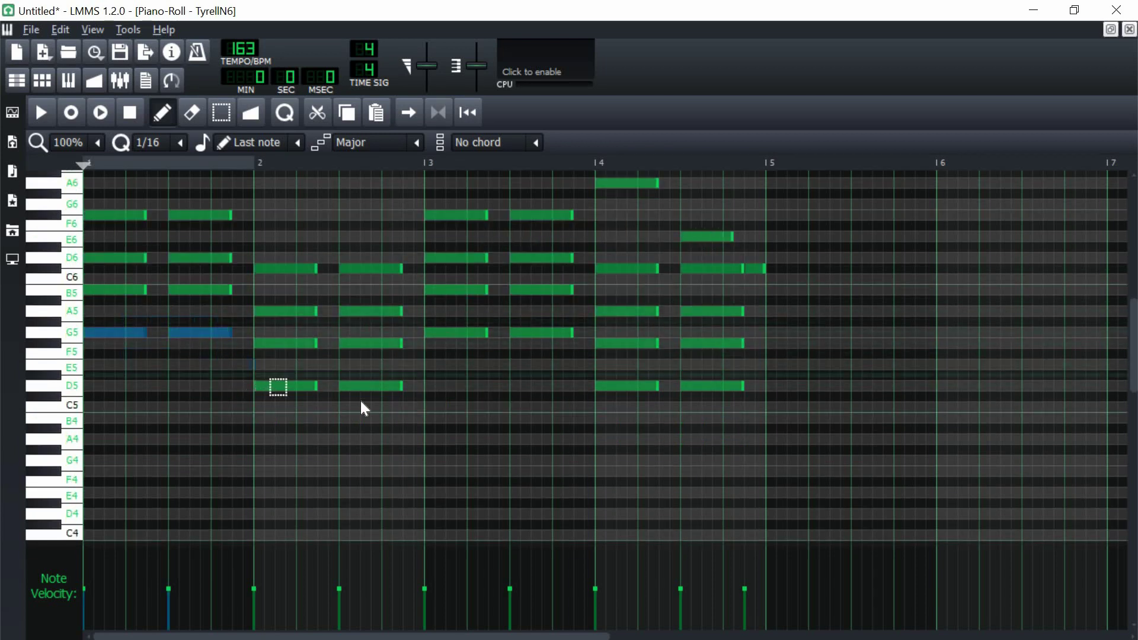
left_click(284, 385, "ctrl")
left_click(370, 385, "ctrl")
left_click(456, 333, "ctrl")
left_click(541, 333, "ctrl")
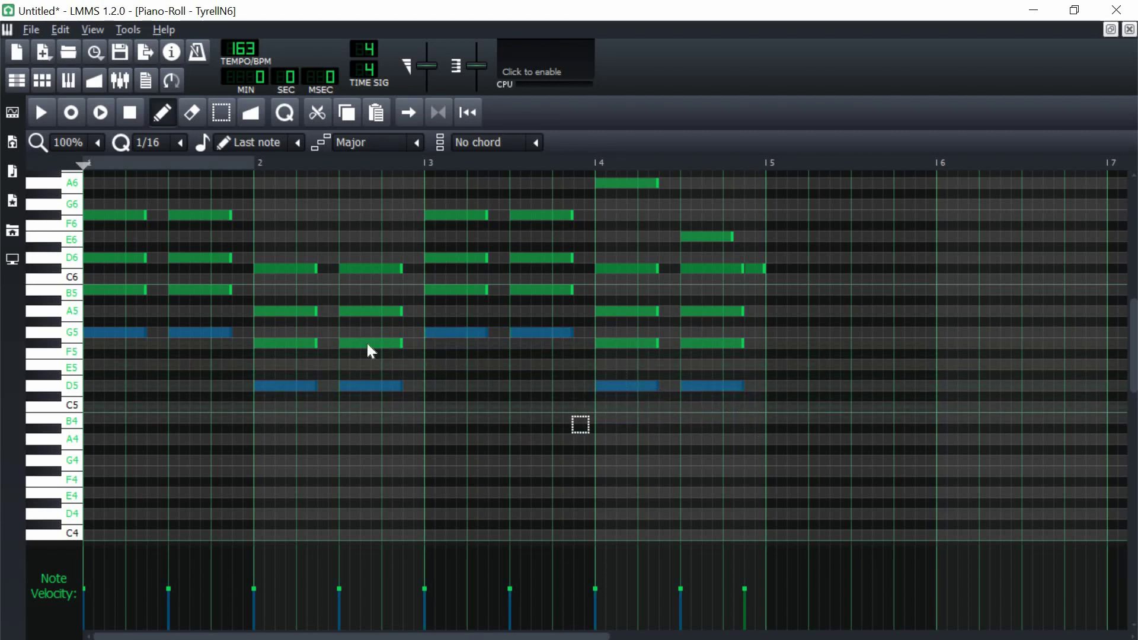
left_click(170, 333)
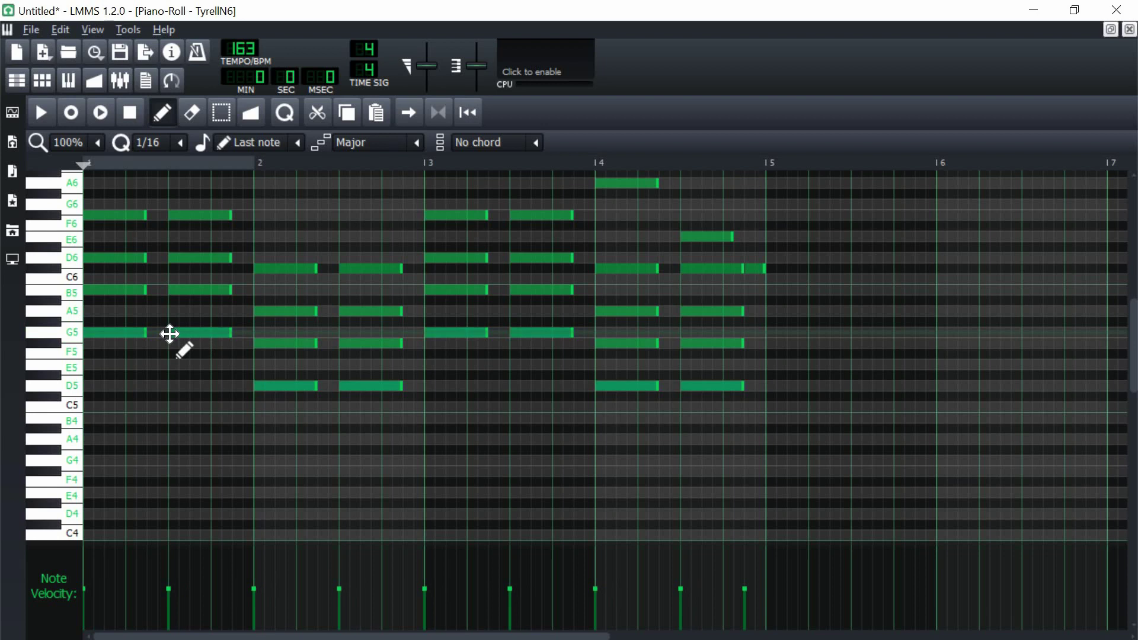
key("ctrl+v")
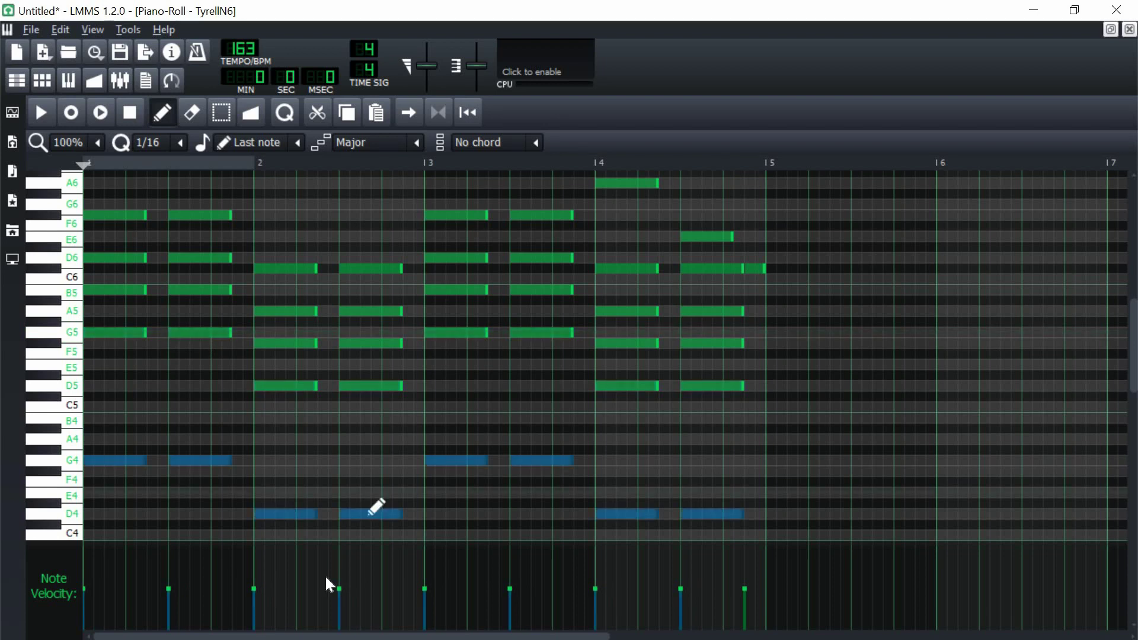
left_click_drag(339, 593, 340, 596)
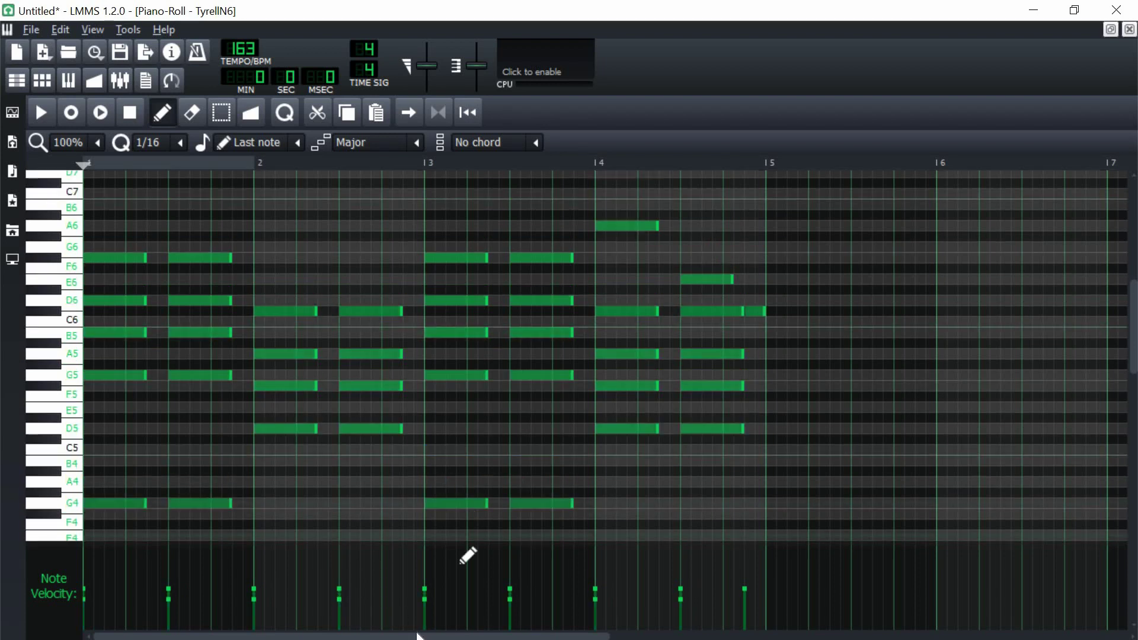
scroll(460, 557, "up", 1)
Close the Piano-Roll and open the TyrellN6 instrument's plugin interface
left_click(1130, 30)
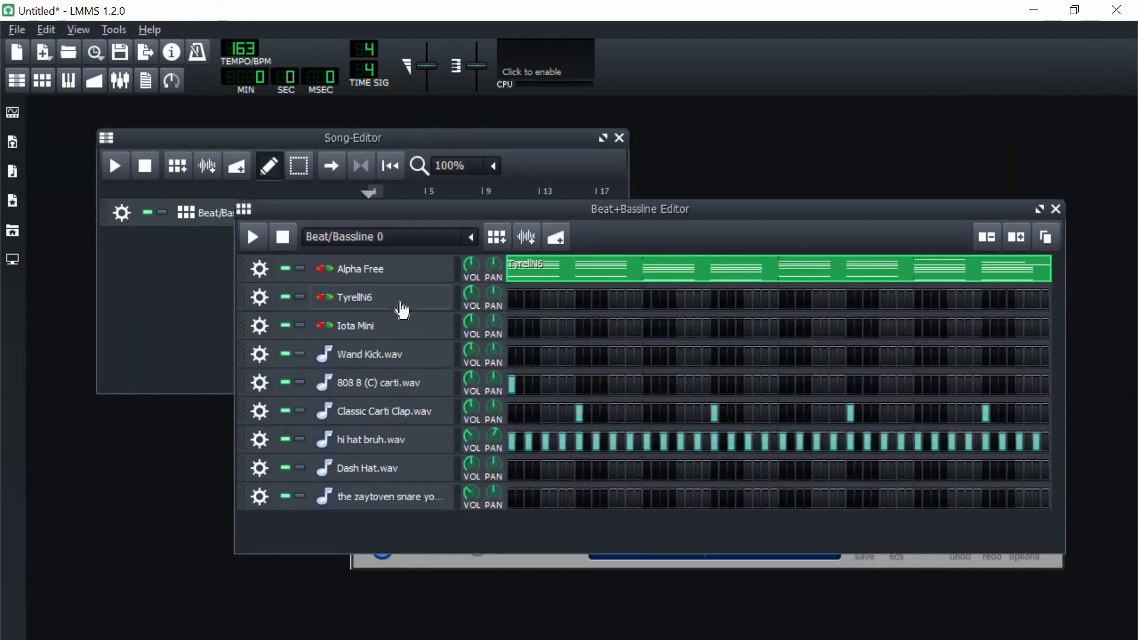
left_click(396, 304)
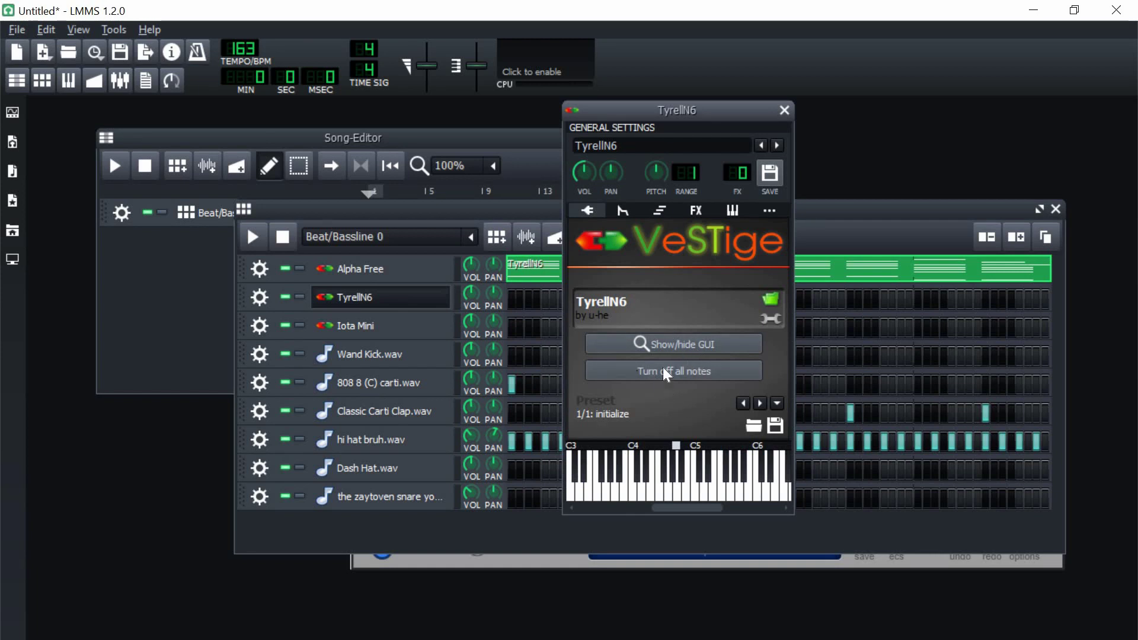
left_click(661, 345)
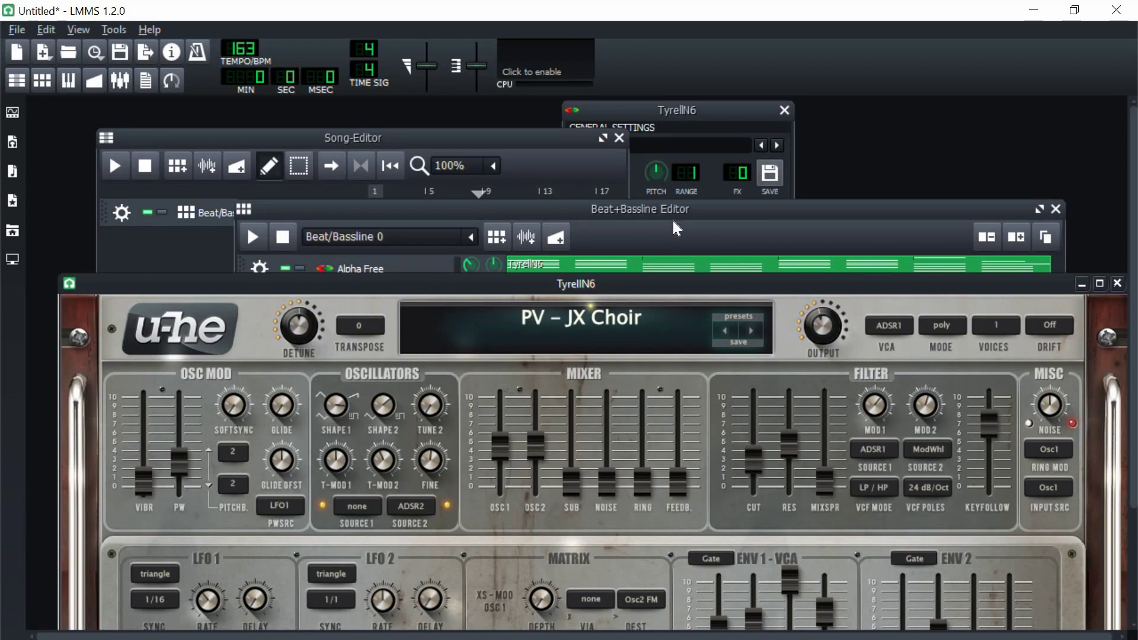
Mute the Alpha Free track in the Beat+Bassline Editor and play the pattern with only TyrellN6 sounding
left_click(662, 211)
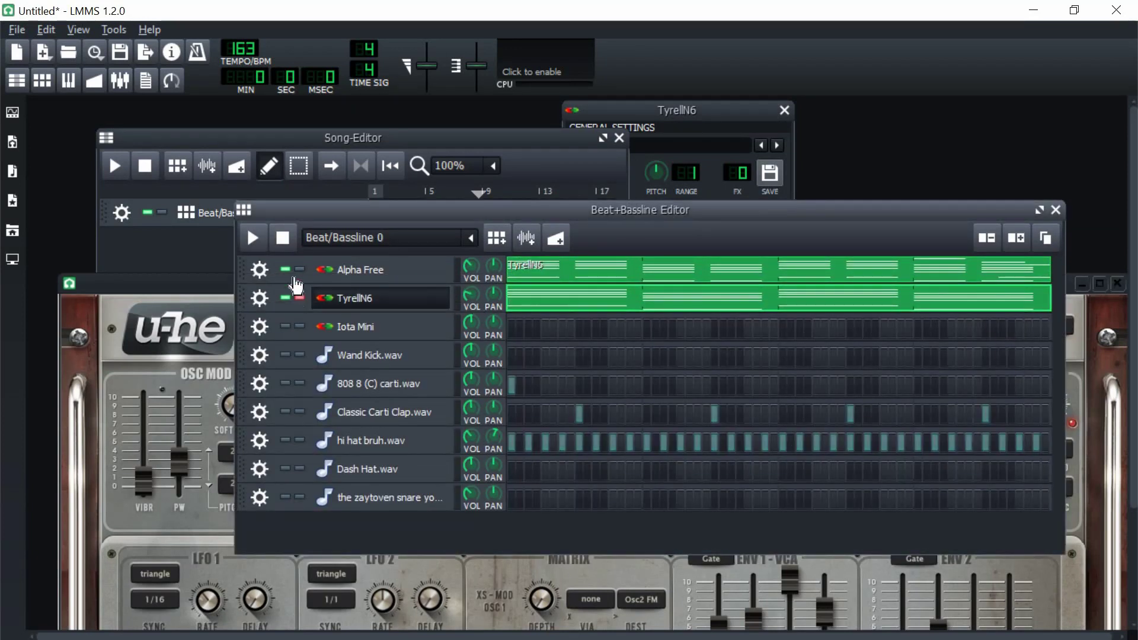
left_click(285, 269)
left_click(253, 240)
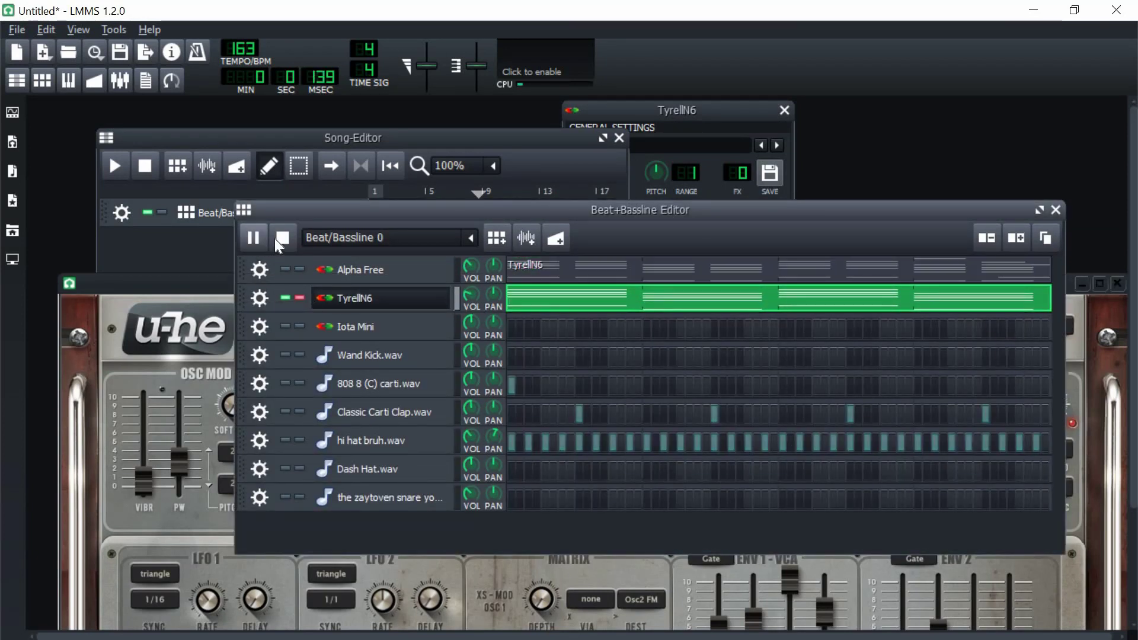
left_click(282, 237)
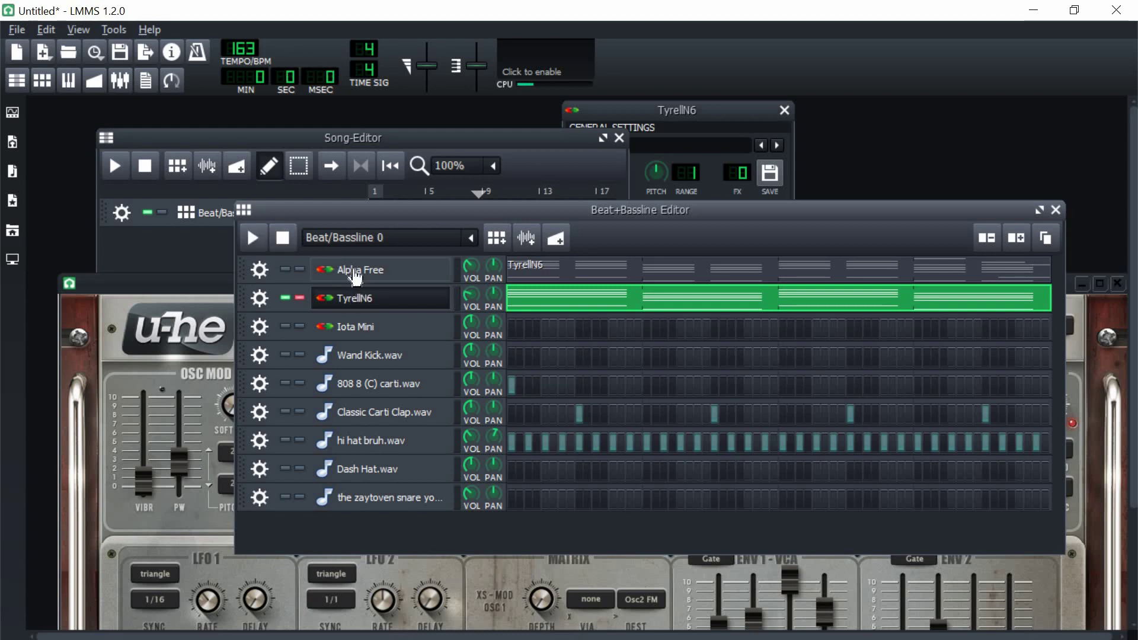
Lower the attack of TyrellN6's ENV 1 - VCA envelope to 0
left_click_drag(193, 287, 183, 141)
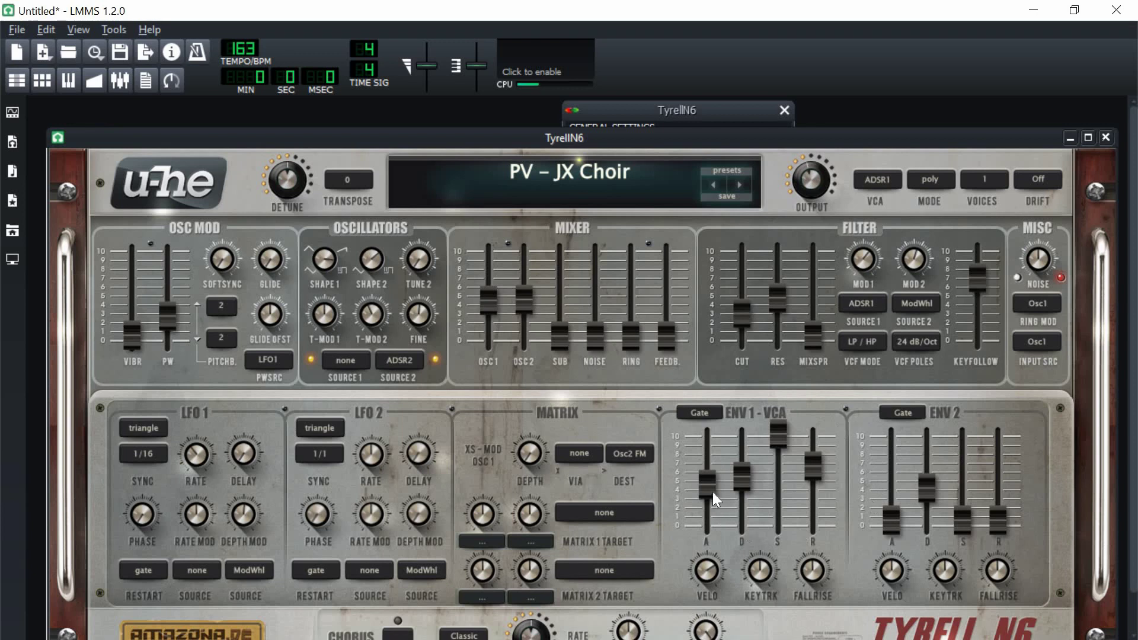
left_click_drag(713, 492, 729, 526)
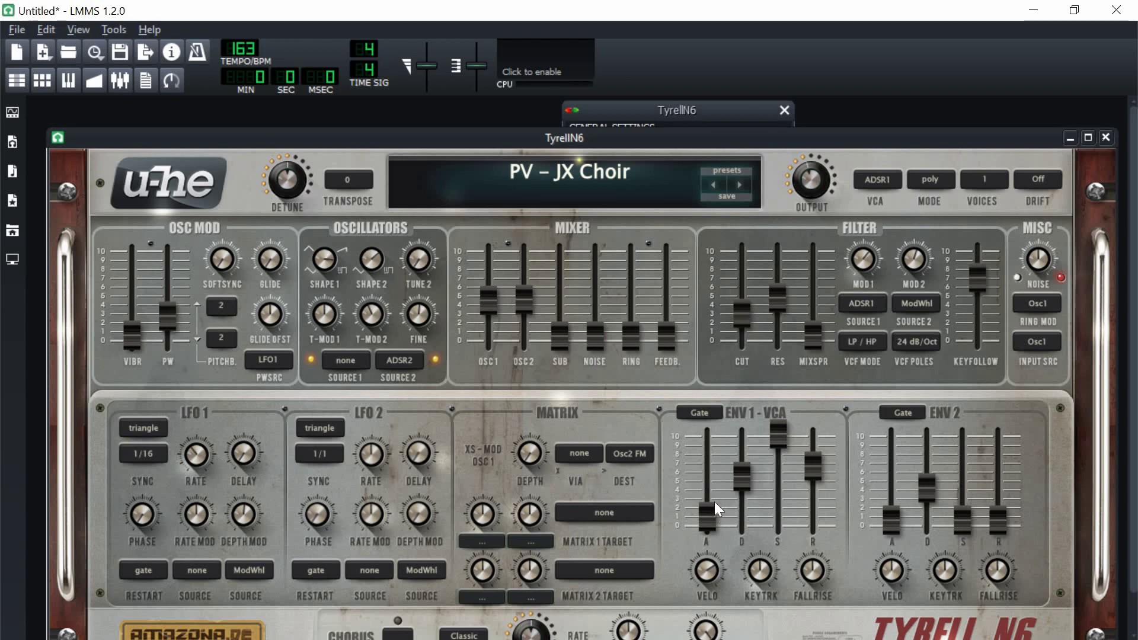
left_click(708, 497)
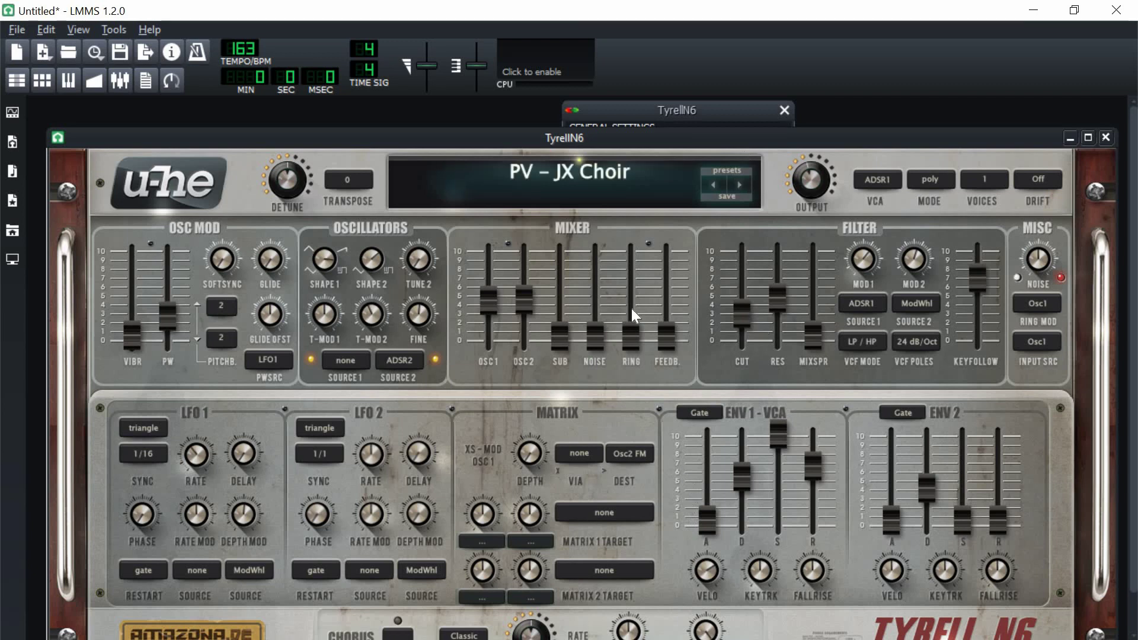
right_click(659, 325)
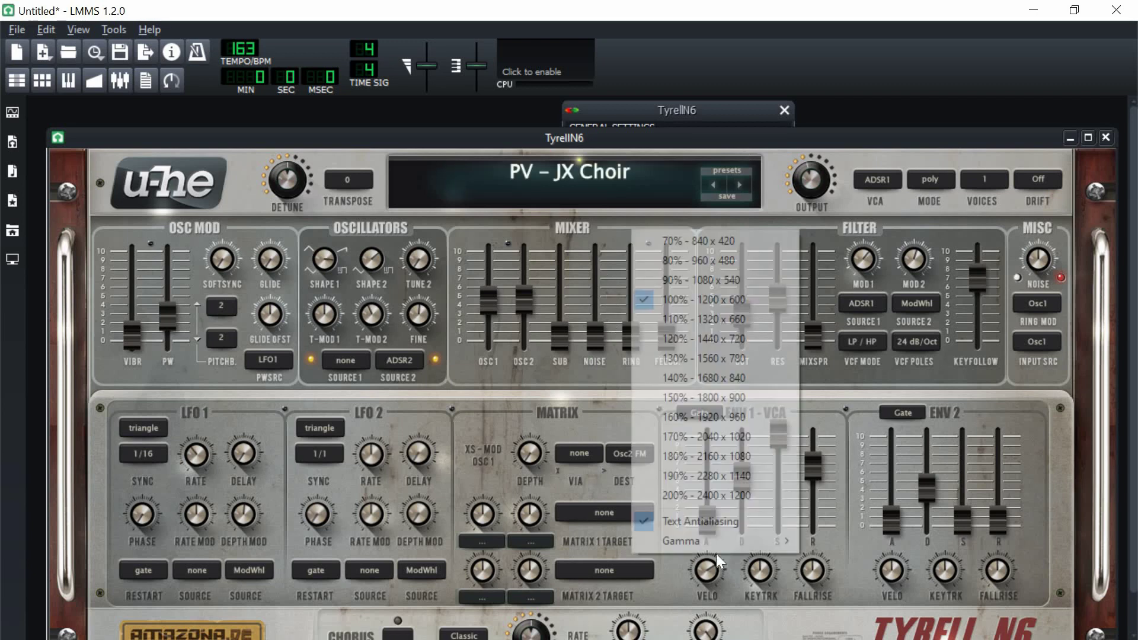
key("Return")
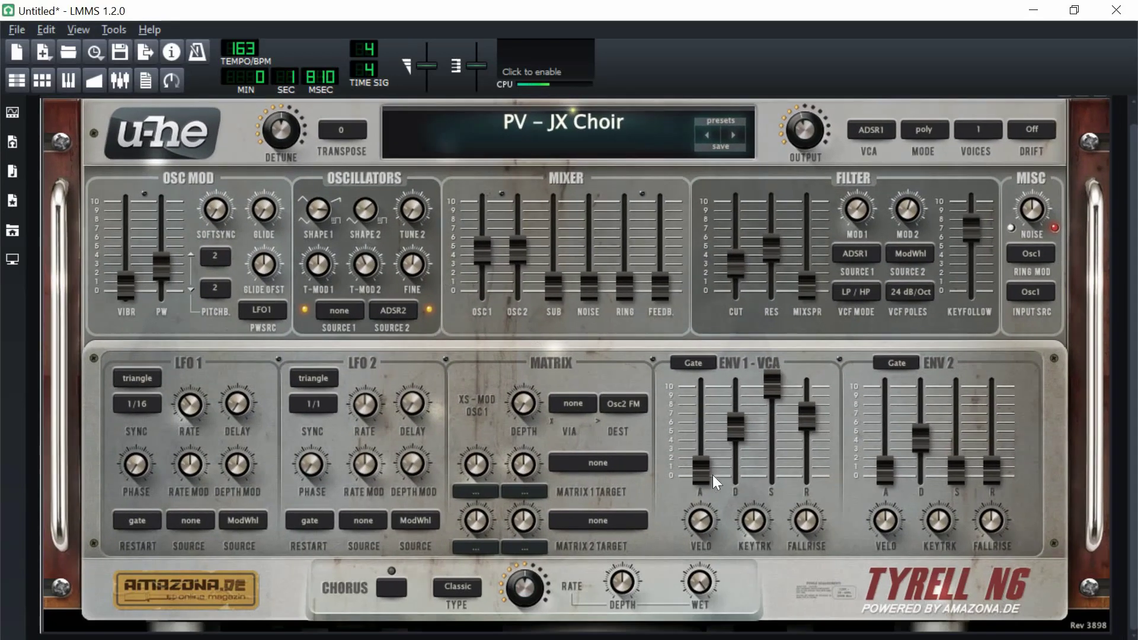
left_click_drag(712, 475, 711, 478)
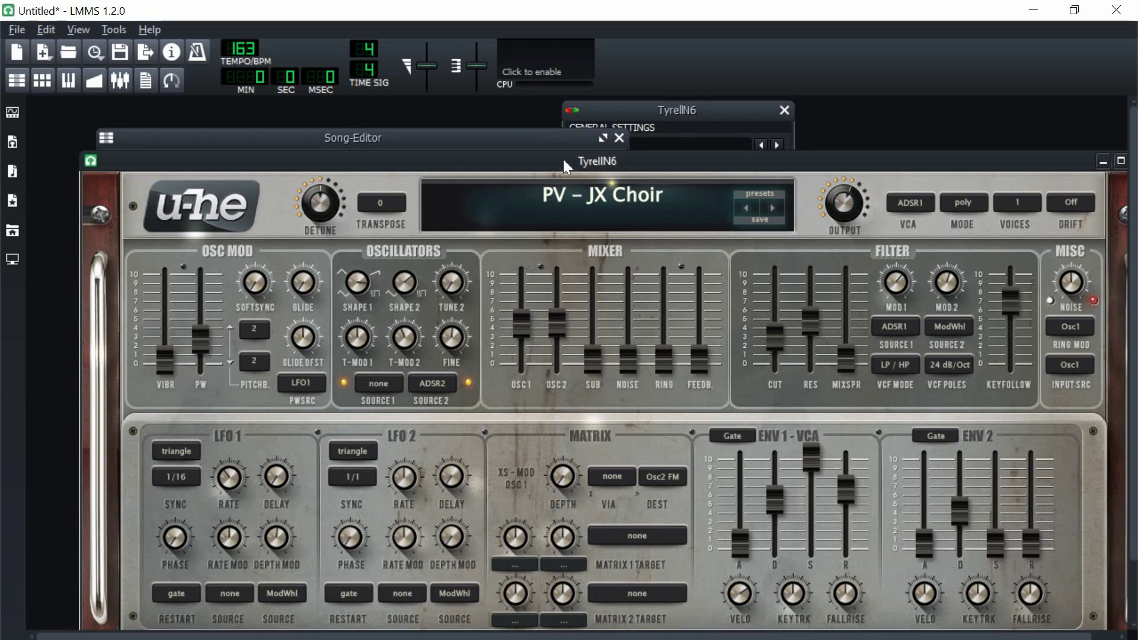
Turn on TyrellN6's Chorus effect and return to the Beat+Bassline Editor
double_click(563, 159)
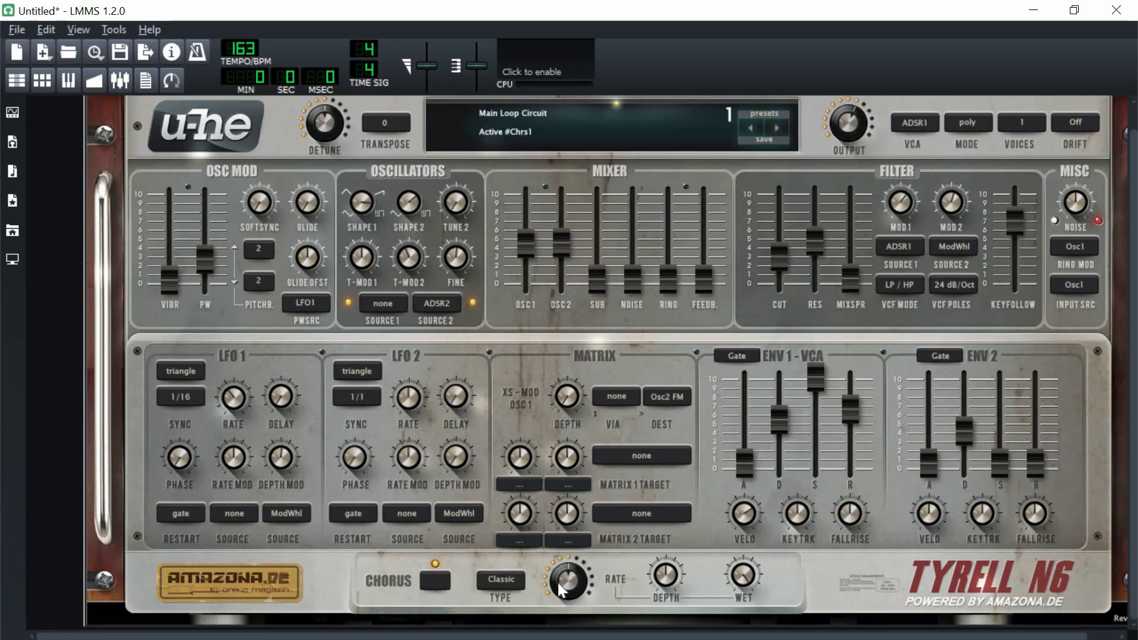
mouse_move(553, 589)
left_click_drag(552, 601, 550, 596)
key("F6")
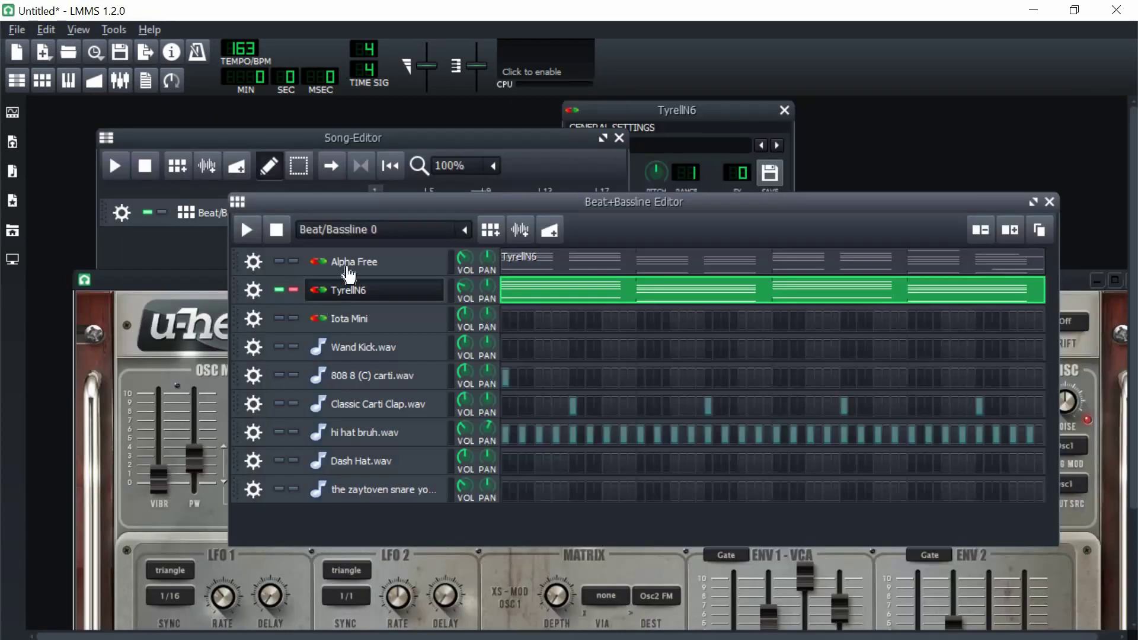
Adjust the TyrellN6 track's volume while the pattern plays, and close the synth's interface
left_click(246, 229)
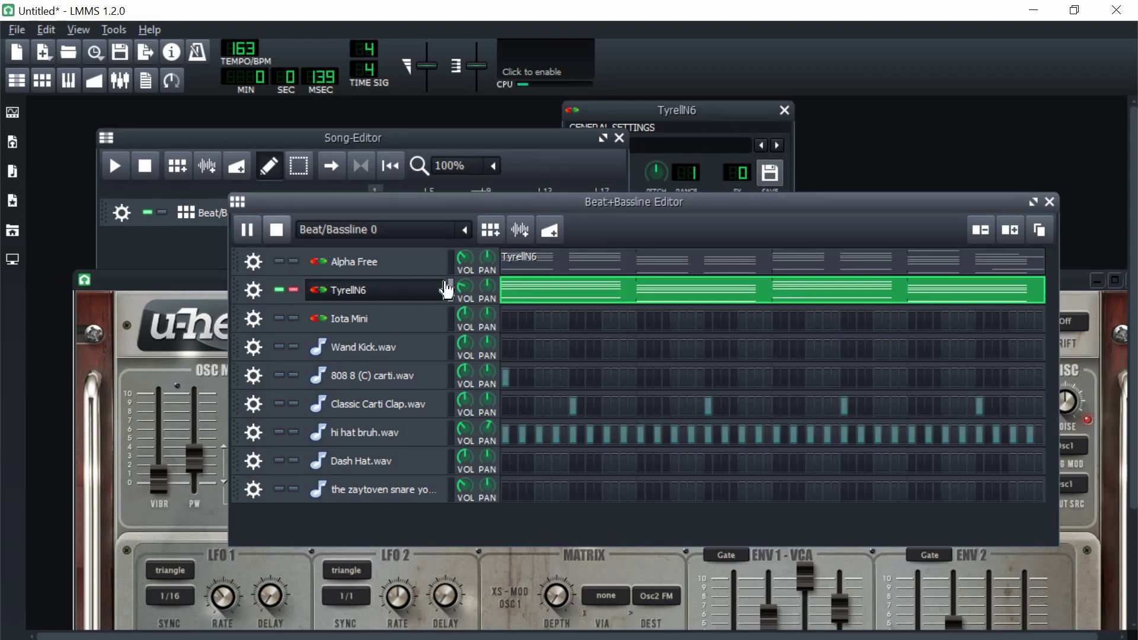
left_click_drag(464, 289, 464, 289)
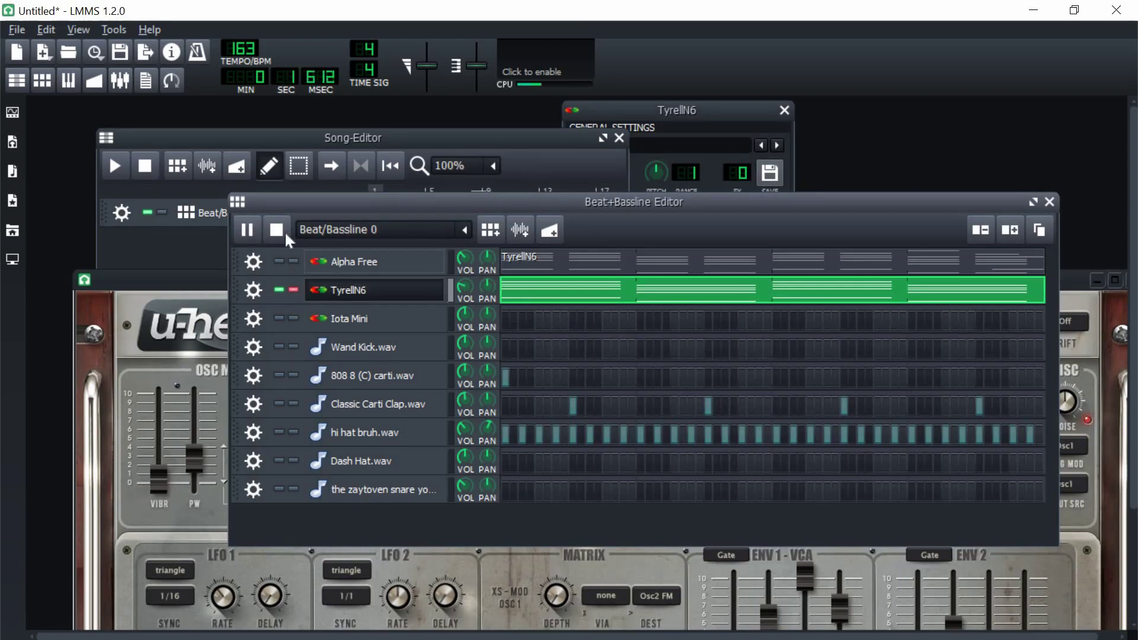
left_click(211, 275)
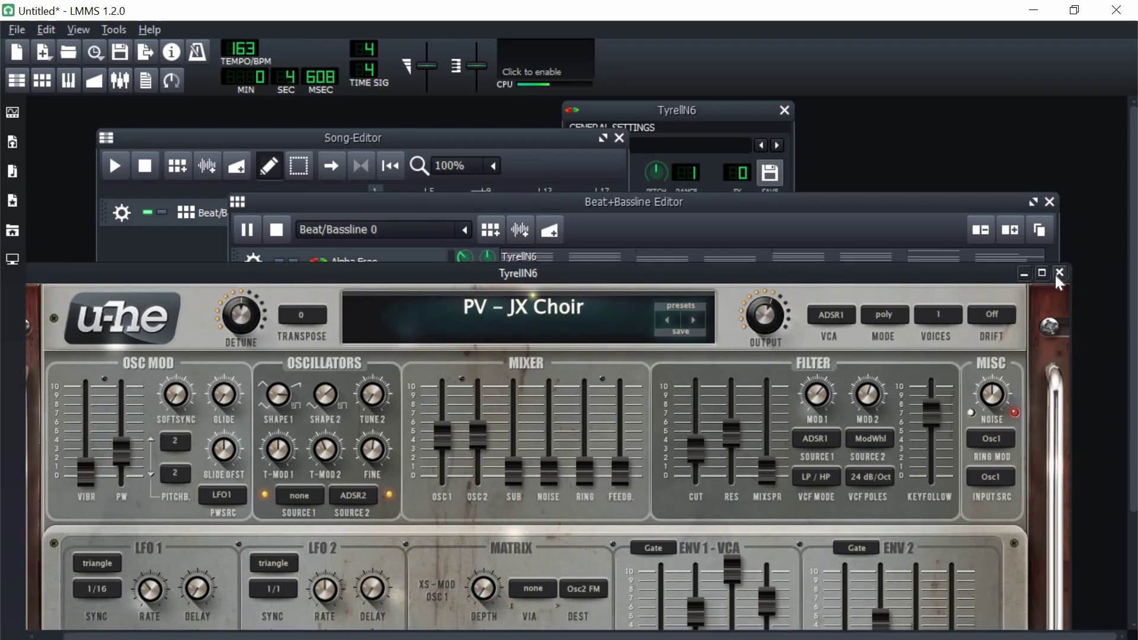
left_click(1055, 275)
left_click(276, 230)
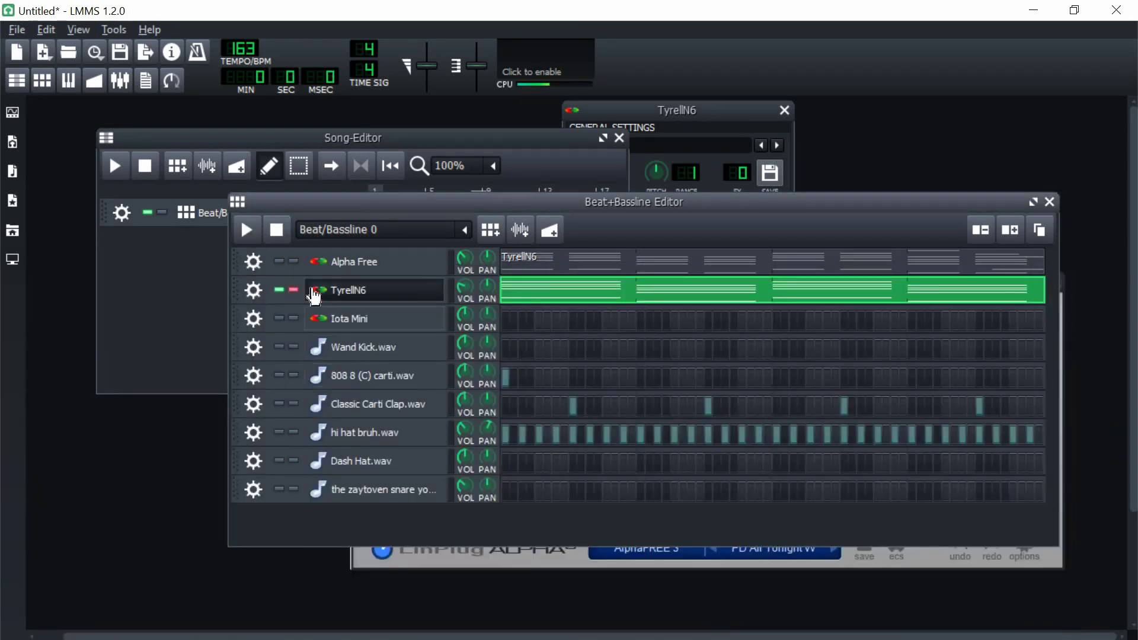
Unmute the Alpha Free track and play it together with TyrellN6
left_click(279, 261)
left_click(246, 229)
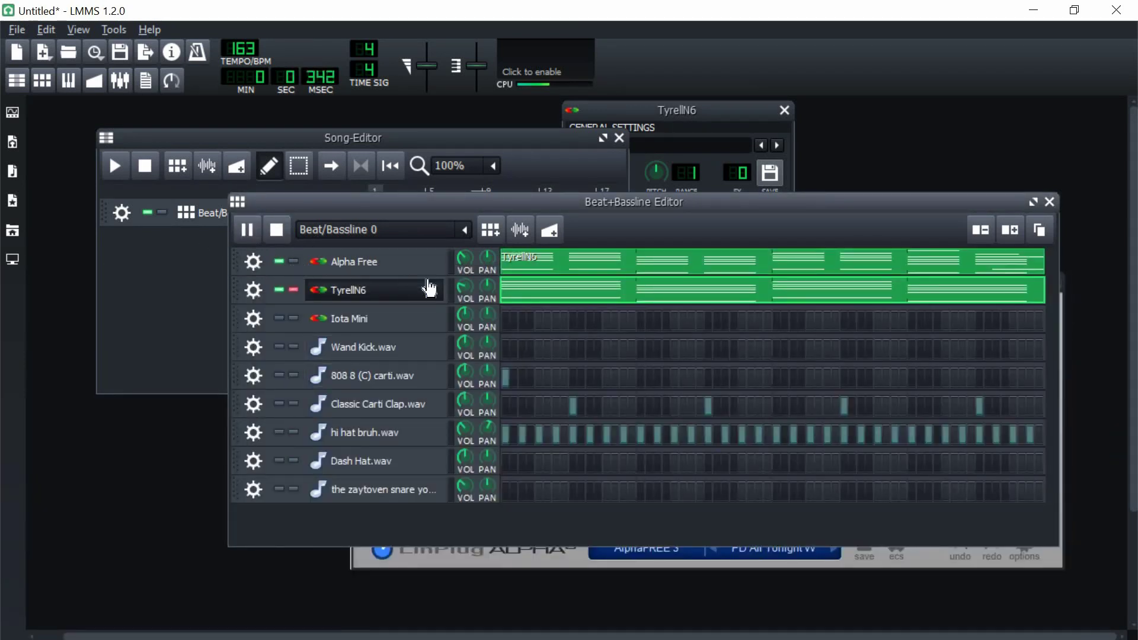
mouse_move(465, 258)
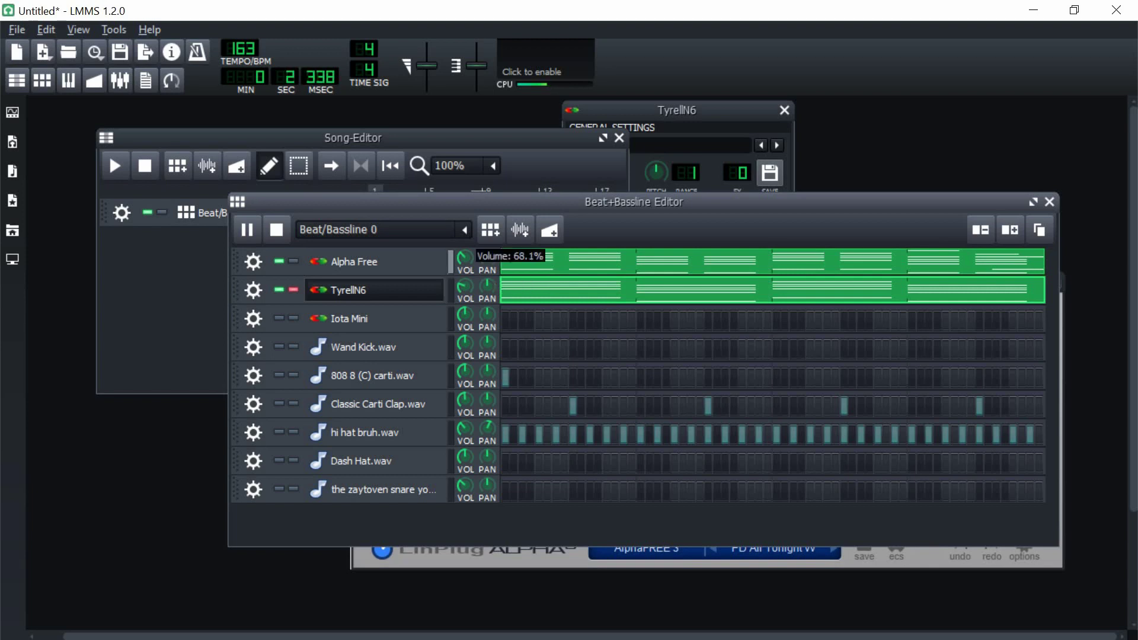
left_click(287, 229)
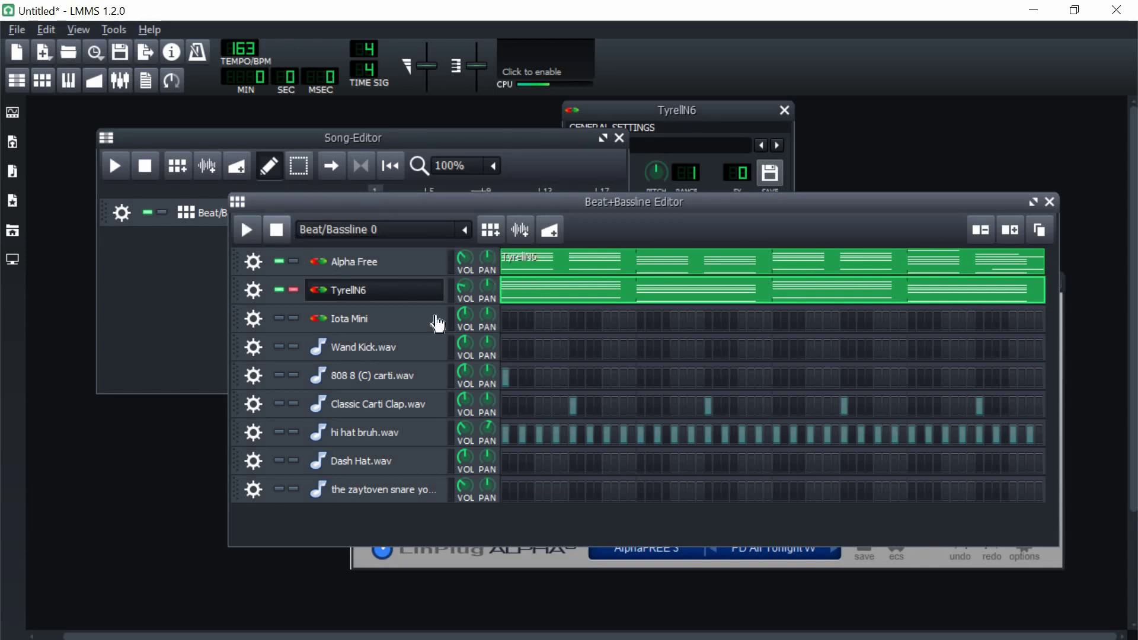
Check the bar 4 melody notes of the Alpha Free pattern in the Piano-Roll, and close it
right_click(524, 264)
left_click(535, 265)
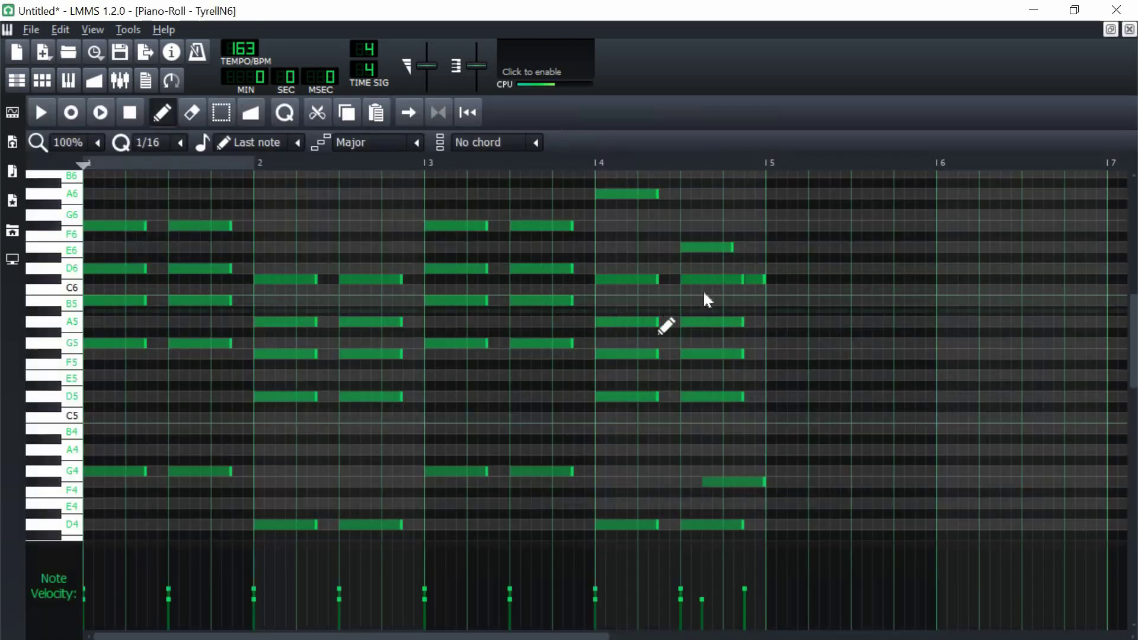
left_click(691, 246)
scroll(750, 292, "up", 2)
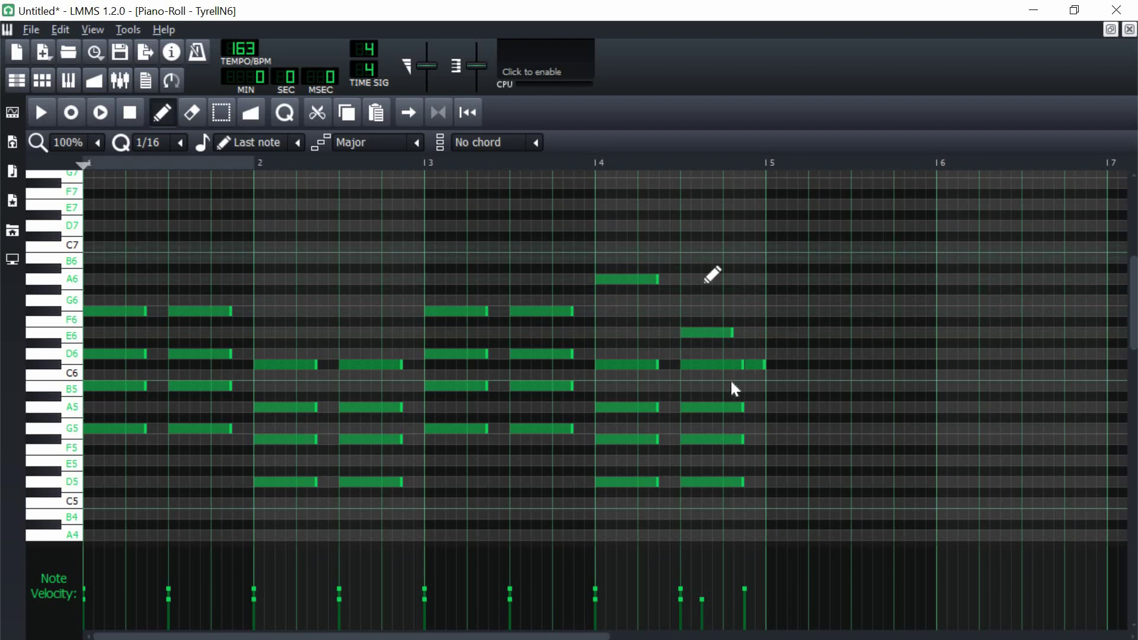
left_click(1129, 29)
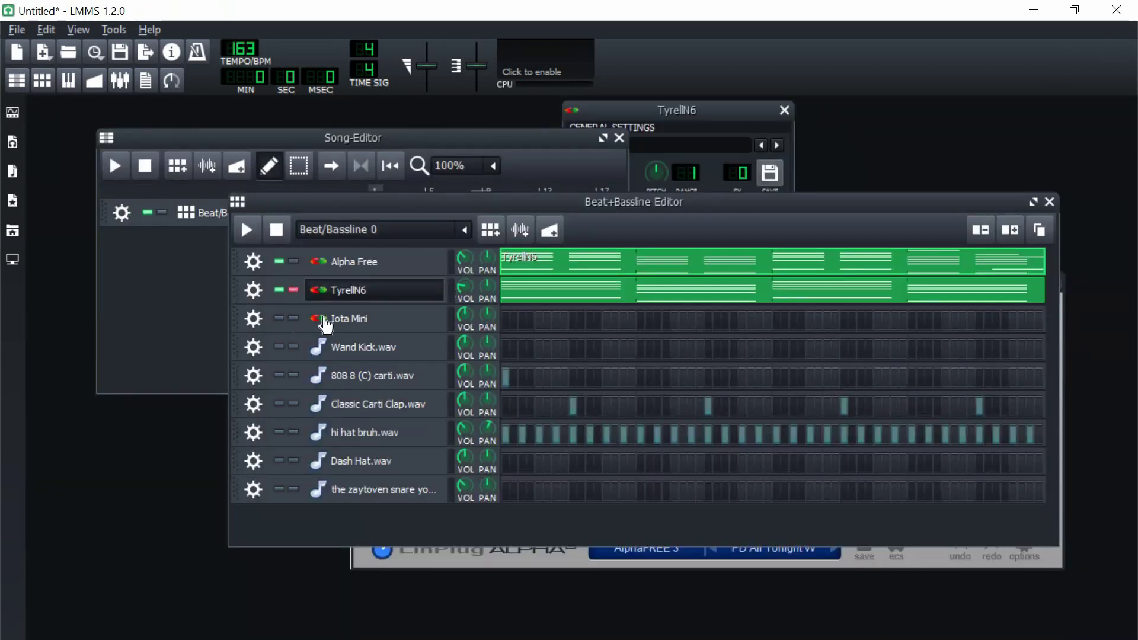
Open the Iota Mini instrument's plugin interface and its preset selector
left_click(325, 321)
left_click(665, 345)
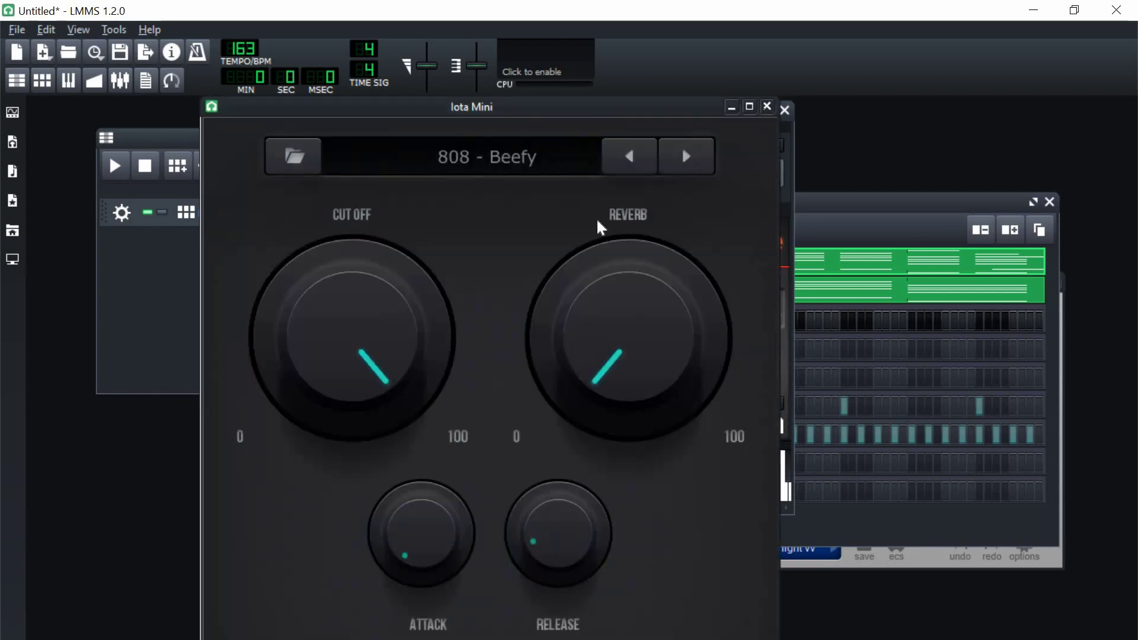
left_click(533, 161)
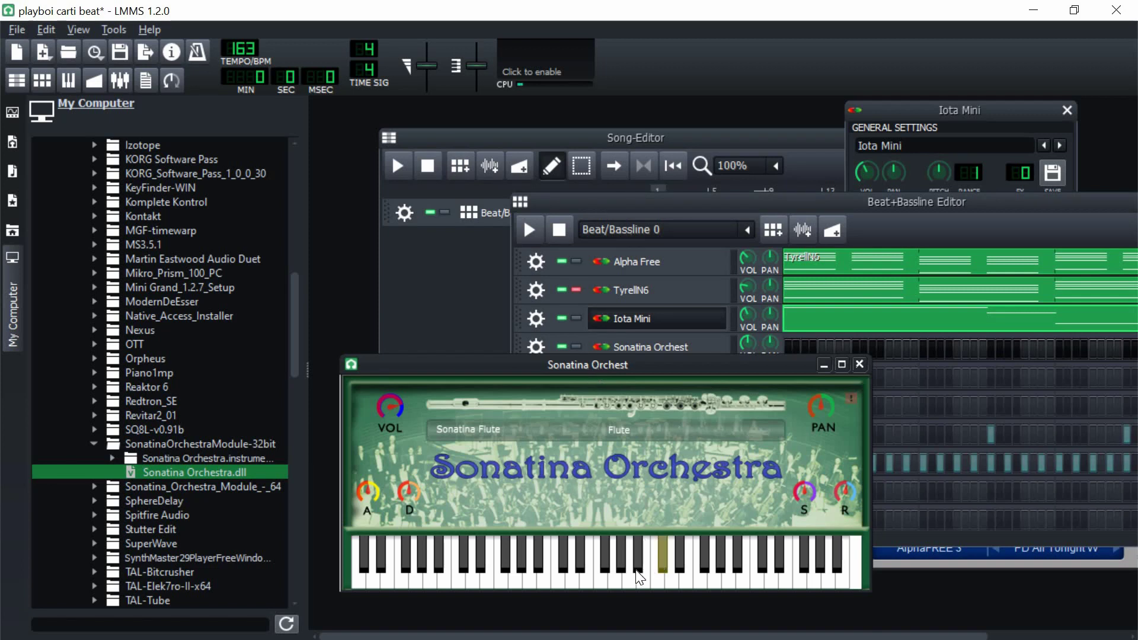
Hide the My Computer browser, move the Sonatina Orchestra window aside, and close the Iota Mini interface
left_click(11, 314)
left_click_drag(659, 357, 815, 371)
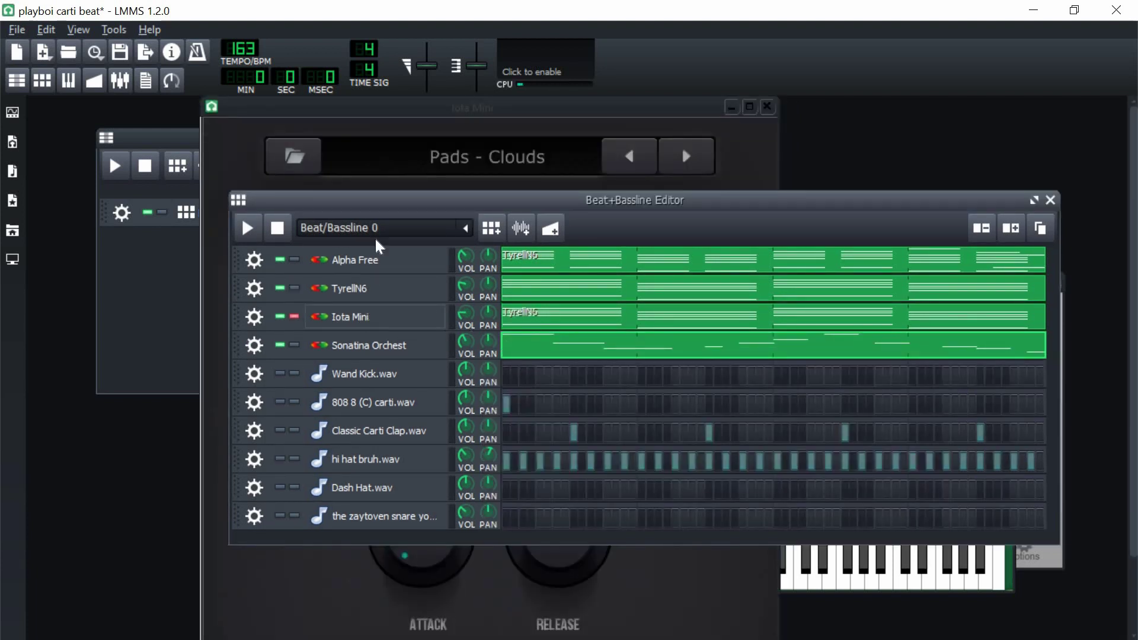
left_click(508, 123)
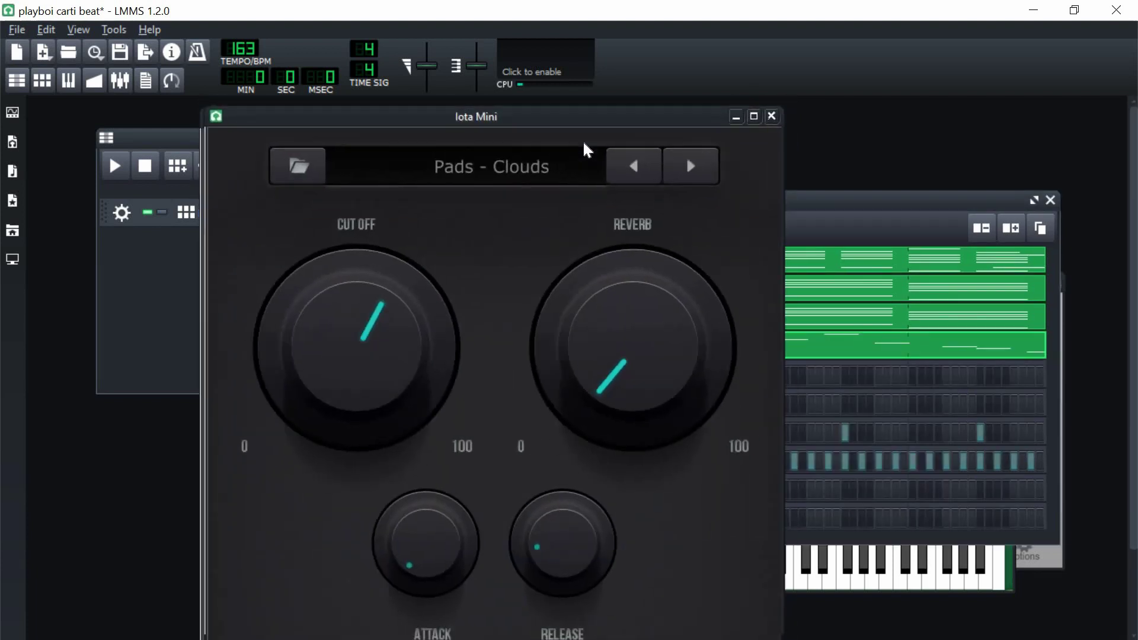
left_click(779, 113)
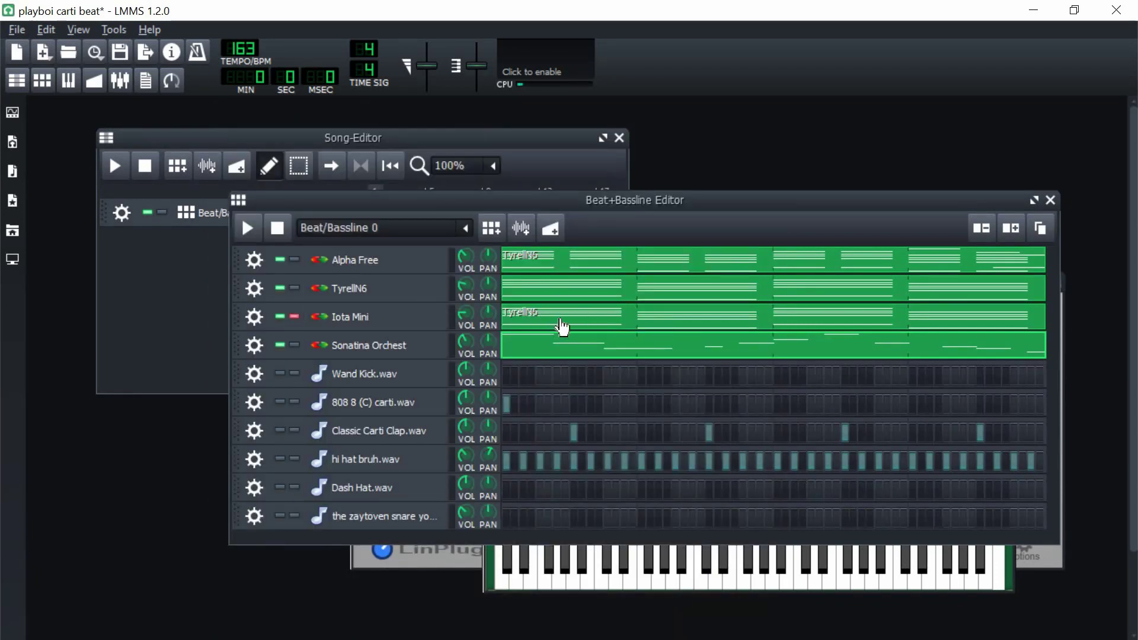
Play the layered melodies and review the Sonatina Orchestra notes in the Piano-Roll during playback, returning to the Beat+Bassline Editor
left_click(247, 231)
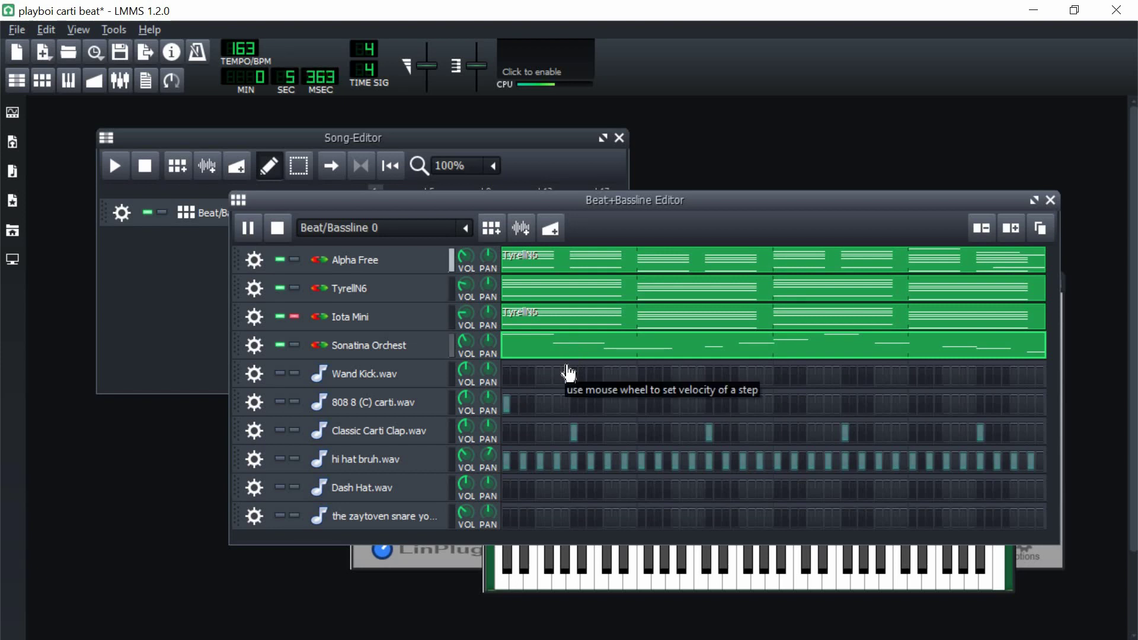
left_click(281, 236)
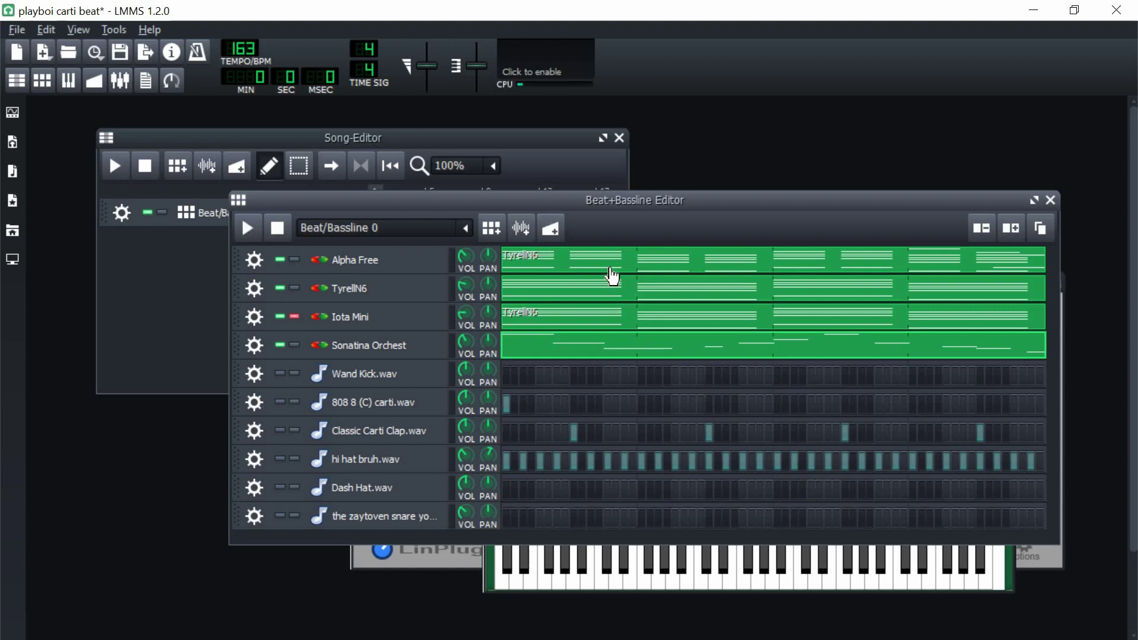
right_click(577, 262)
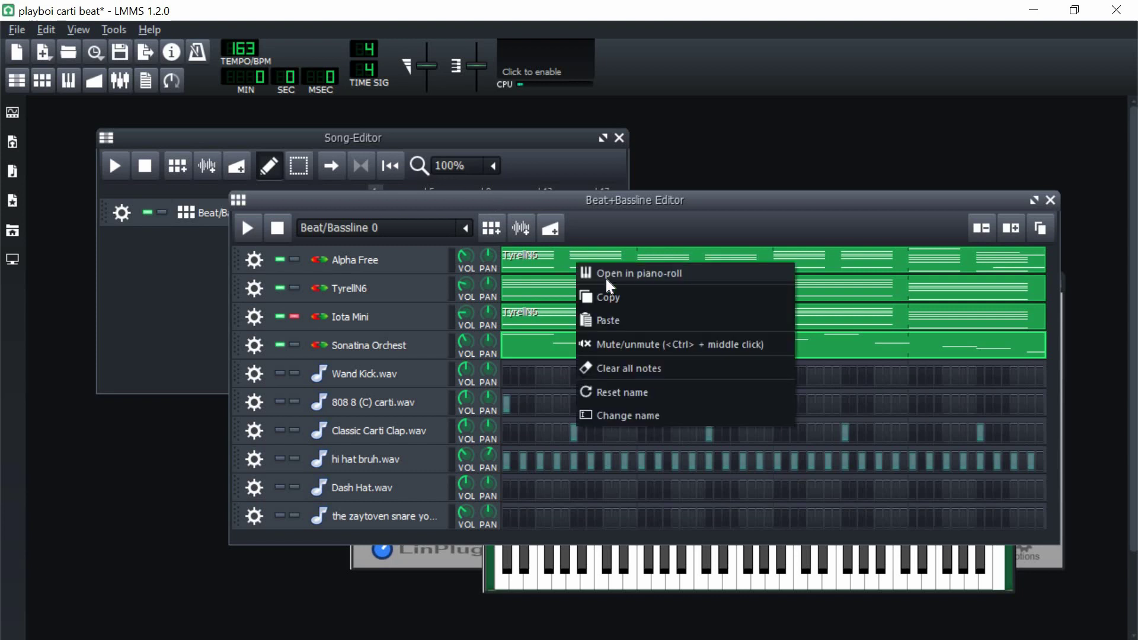
left_click(611, 274)
key("space")
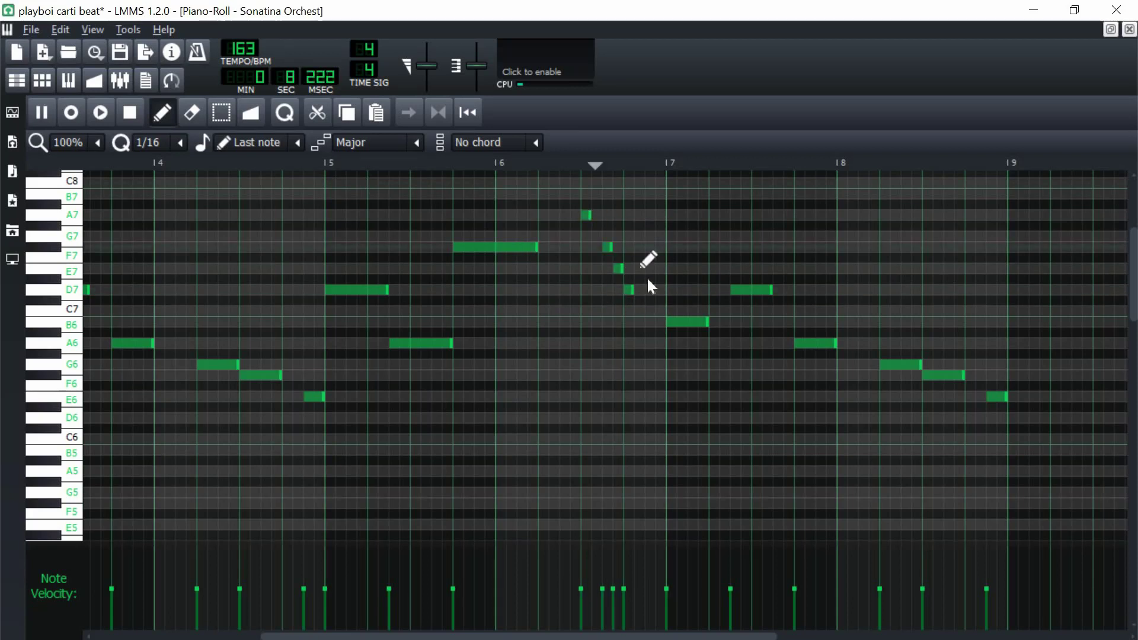
key("F7")
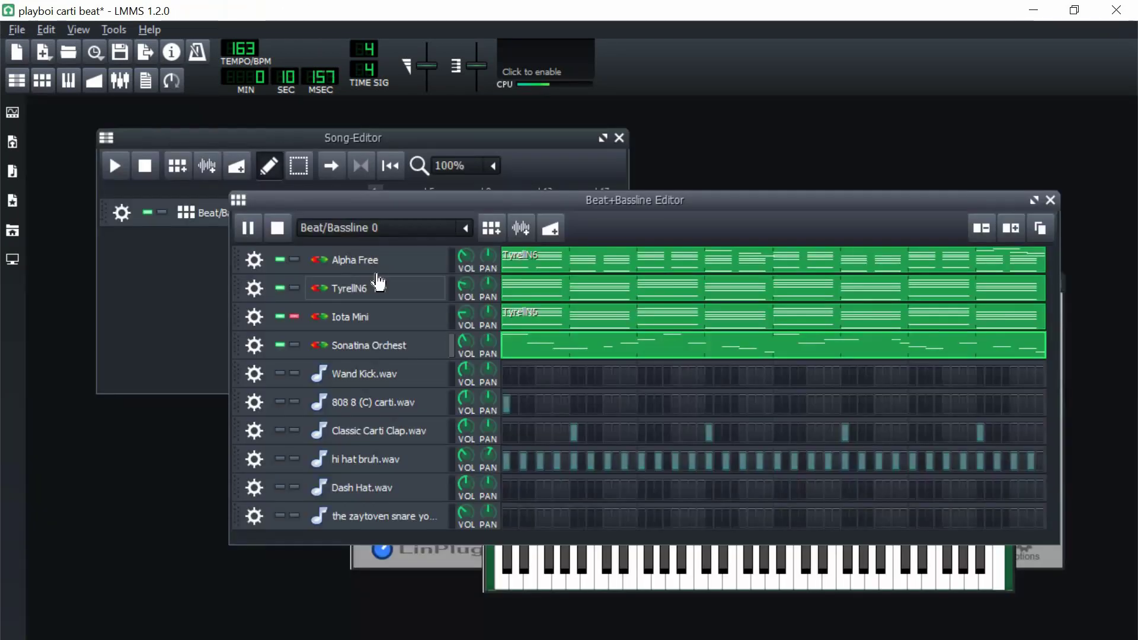
key("space")
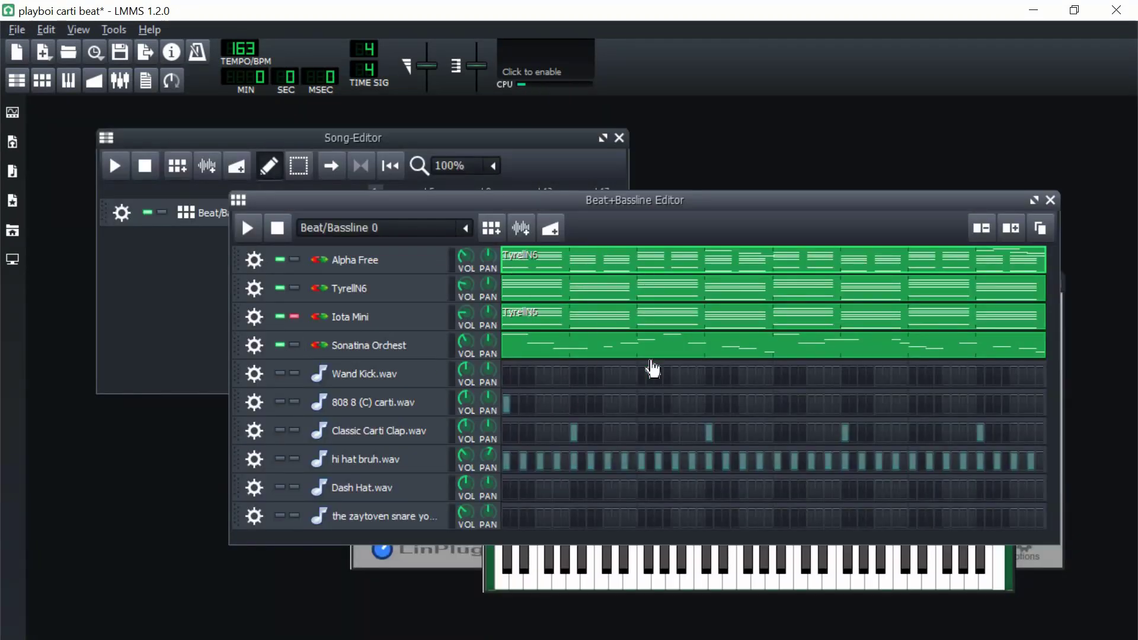
Play the eight-bar melody pattern through again, and briefly check the My Presets browser
left_click(248, 234)
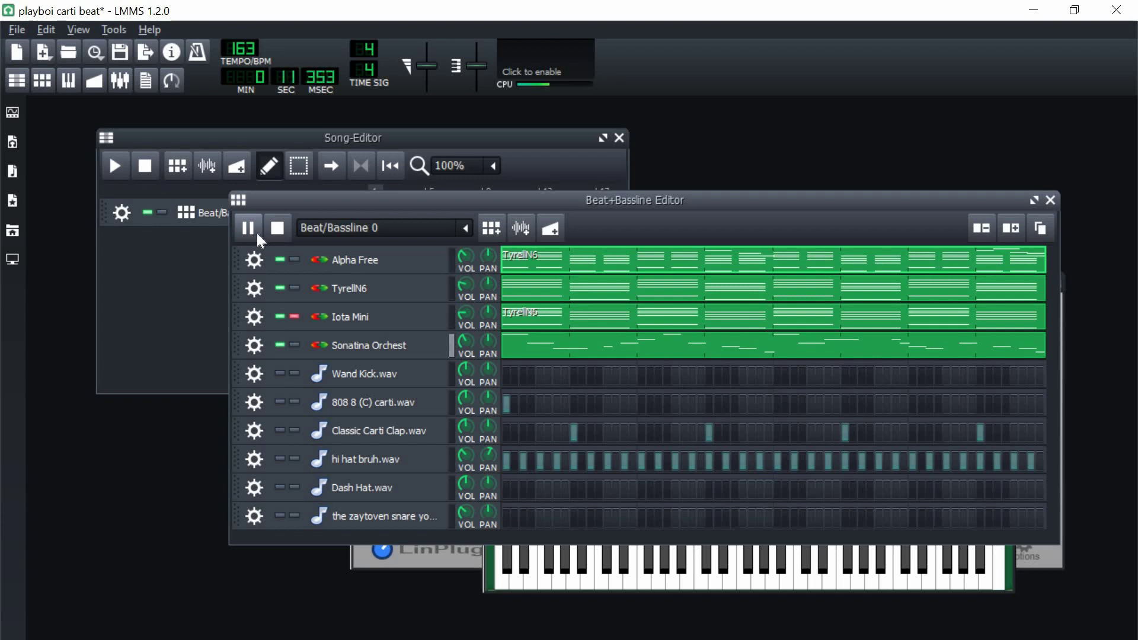
left_click(275, 237)
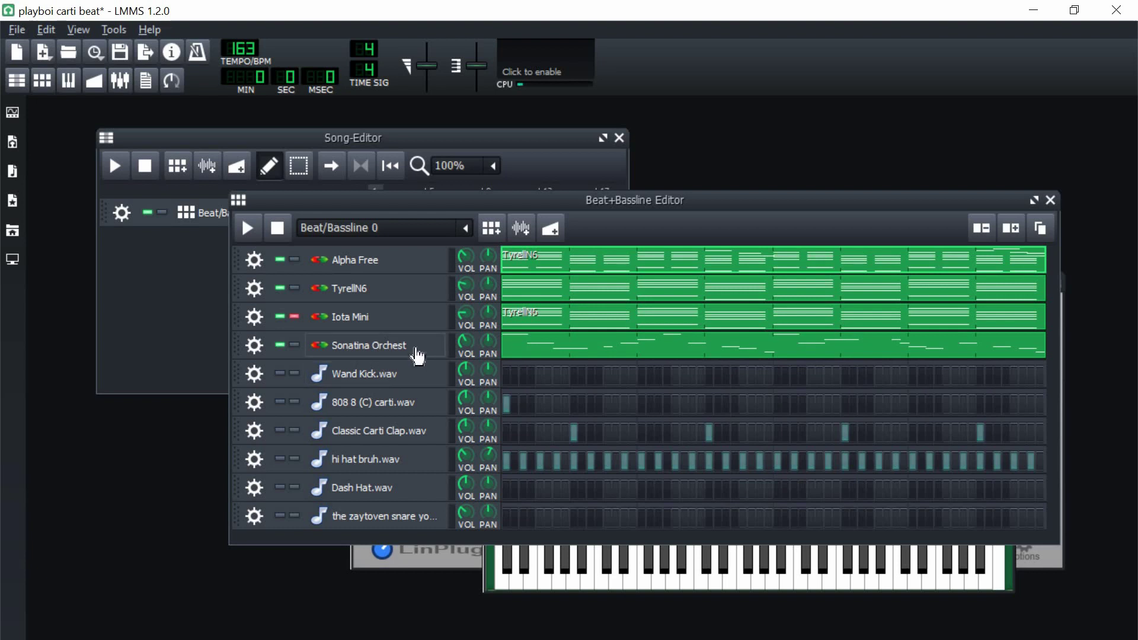
left_click(12, 200)
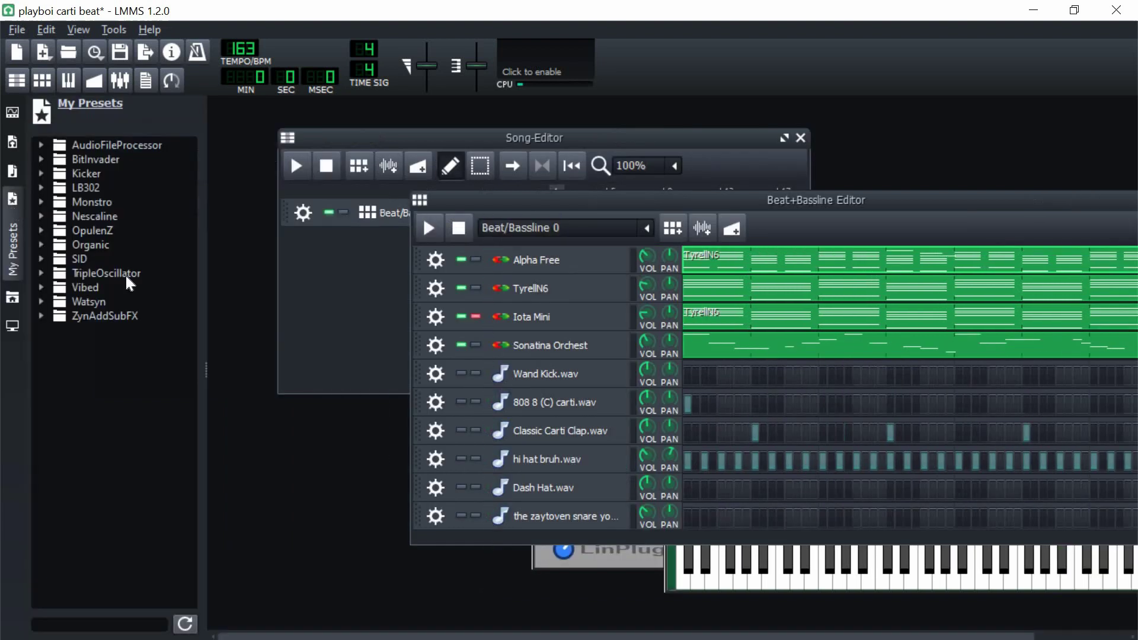
left_click(12, 201)
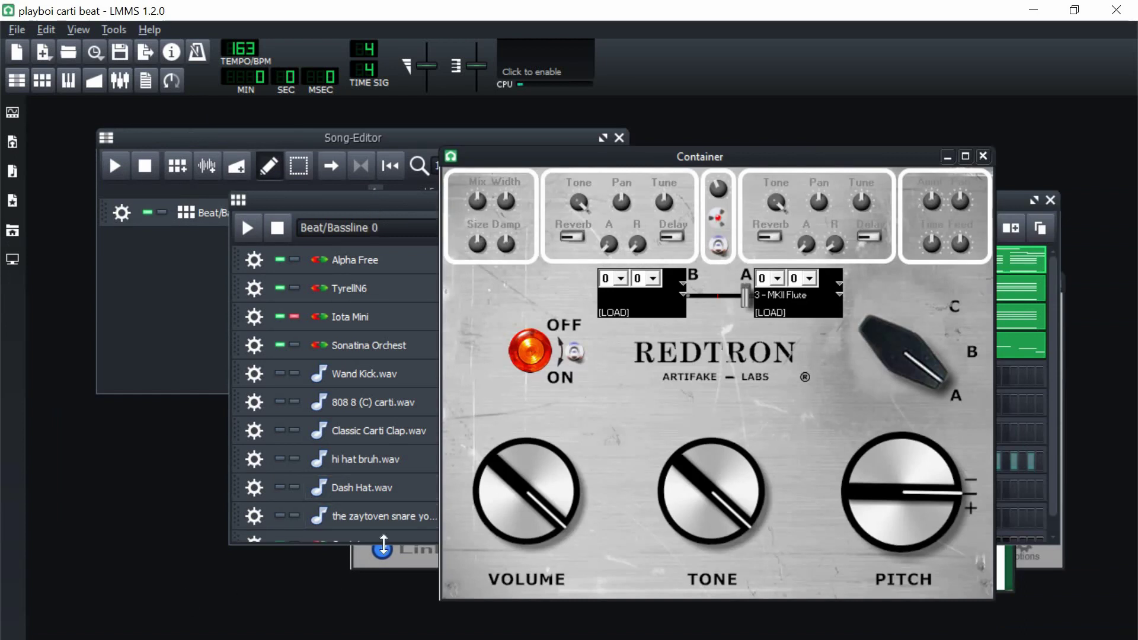
Enlarge the Beat+Bassline Editor to show the Container track, and copy the Sonatina Orchestra pattern into it
left_click_drag(383, 549, 383, 589)
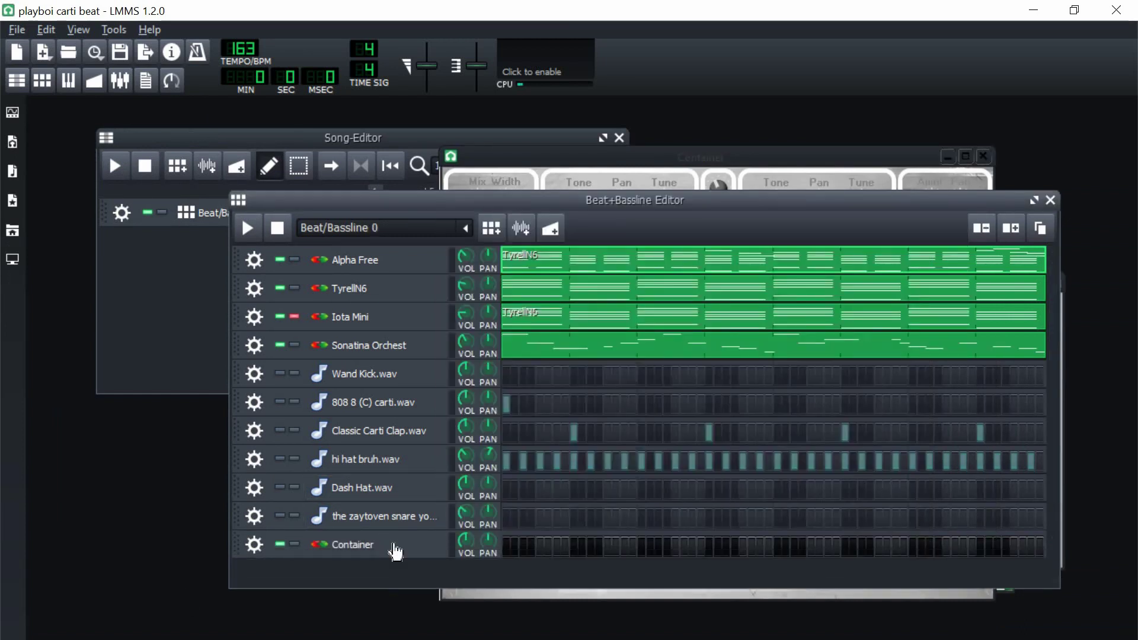
right_click(539, 351)
left_click(575, 382)
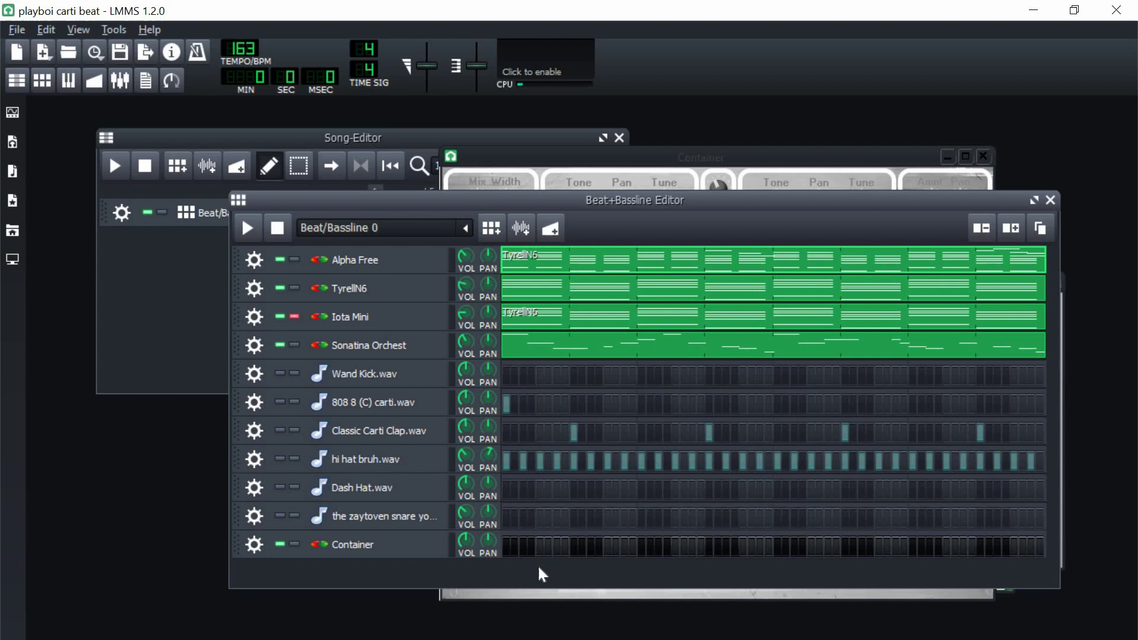
right_click(571, 536)
left_click(564, 379)
Remove the Sonatina Orchestra track and move the Container track up directly below Iota Mini
left_click(253, 345)
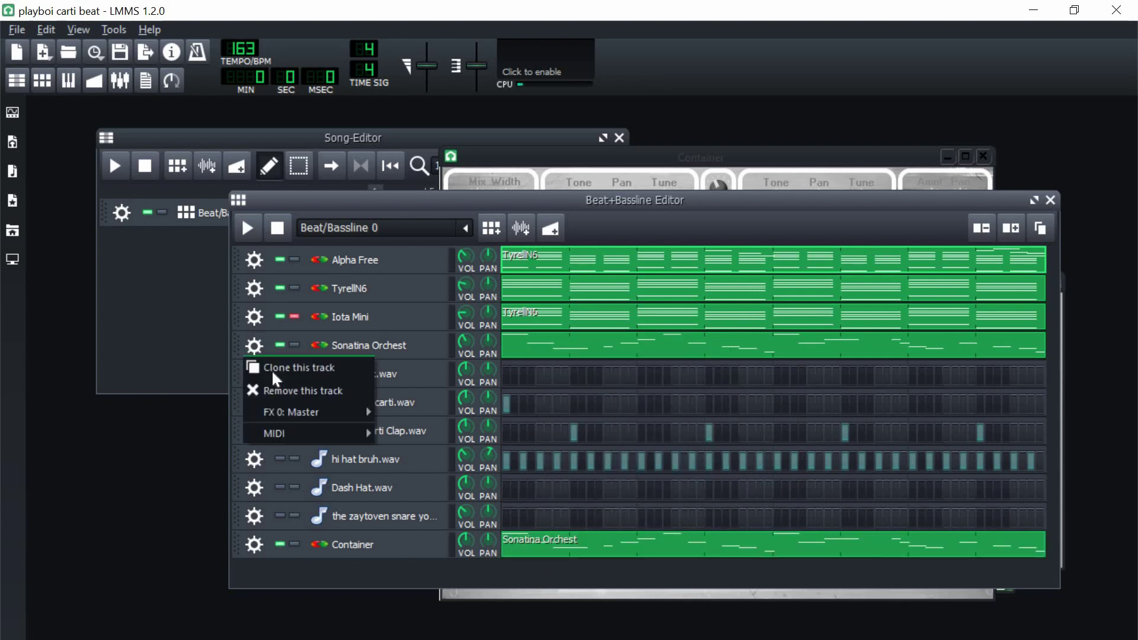
left_click(275, 391)
left_click_drag(237, 515, 524, 329)
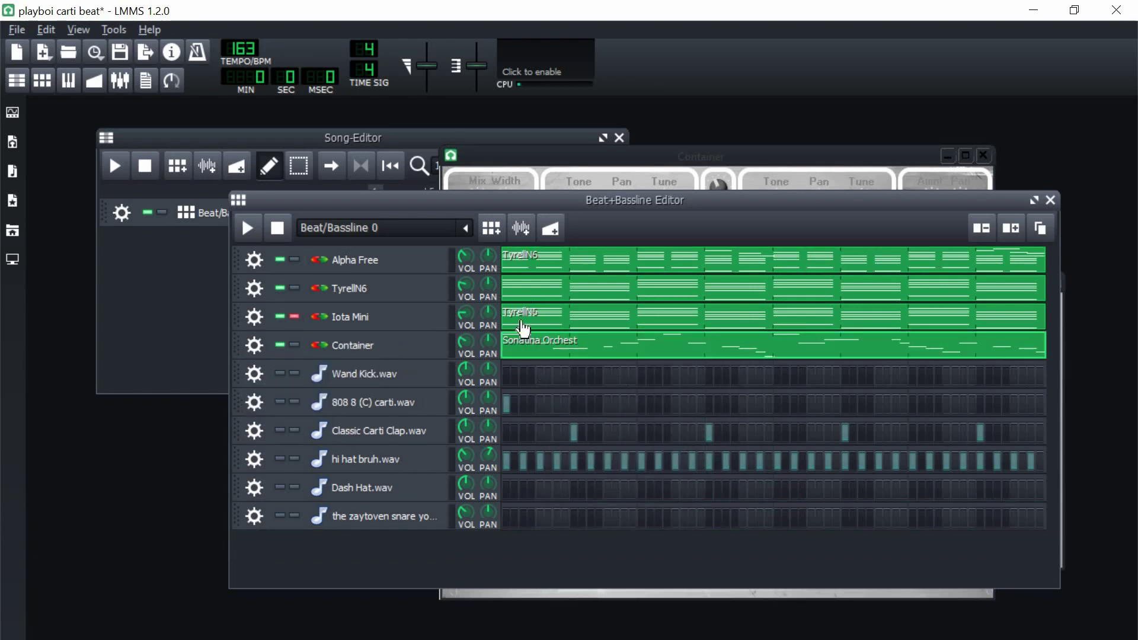
Play the melodies with the Container track and adjust its volume while listening
left_click(248, 228)
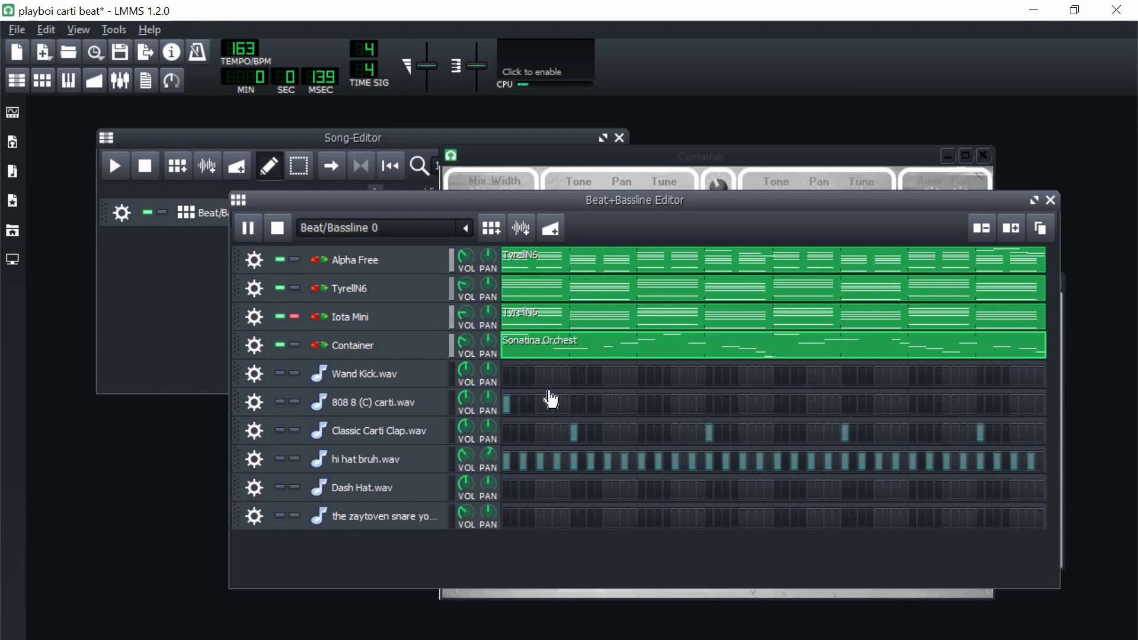
left_click(466, 342)
left_click_drag(466, 341, 473, 338)
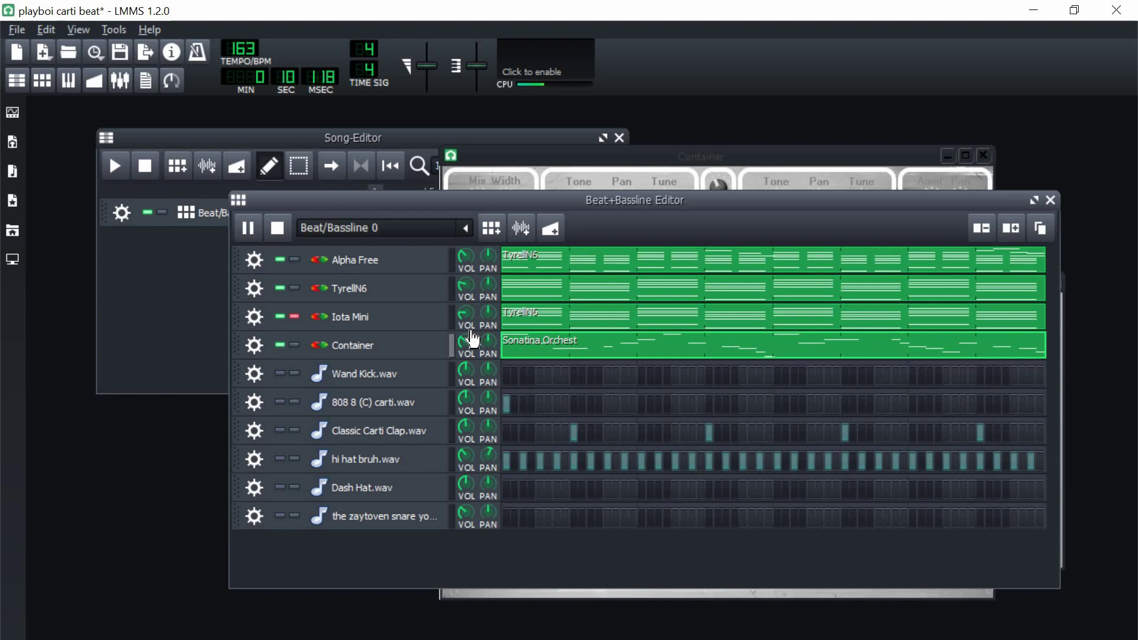
left_click(277, 231)
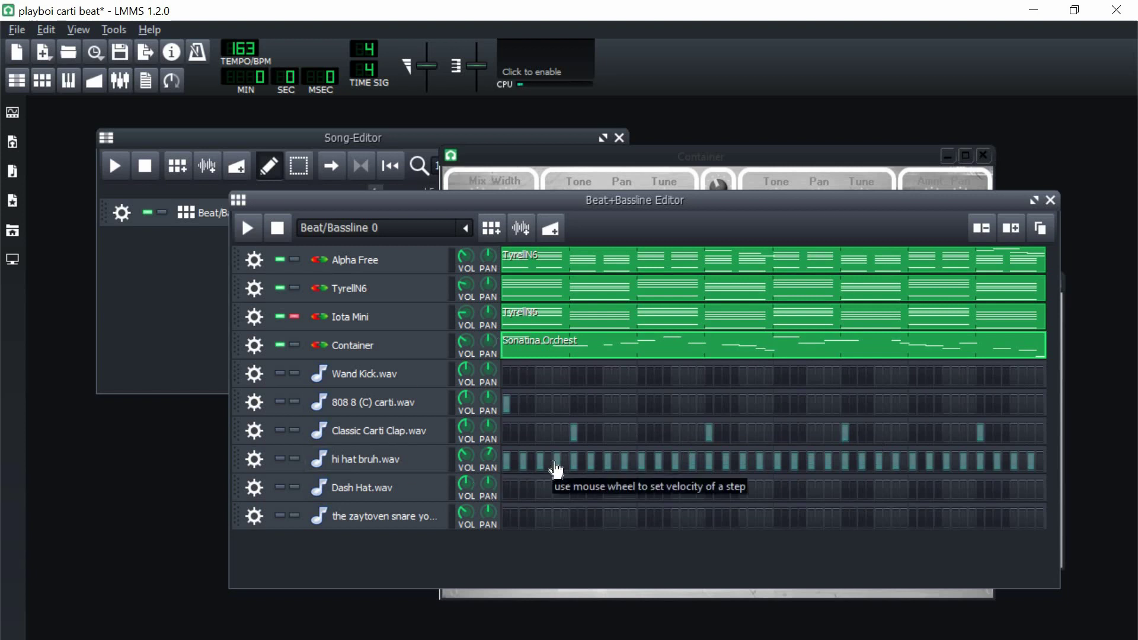
Unmute the 808 8 (C) carti.wav track and set its sample's base note to C5
left_click(280, 403)
left_click(361, 402)
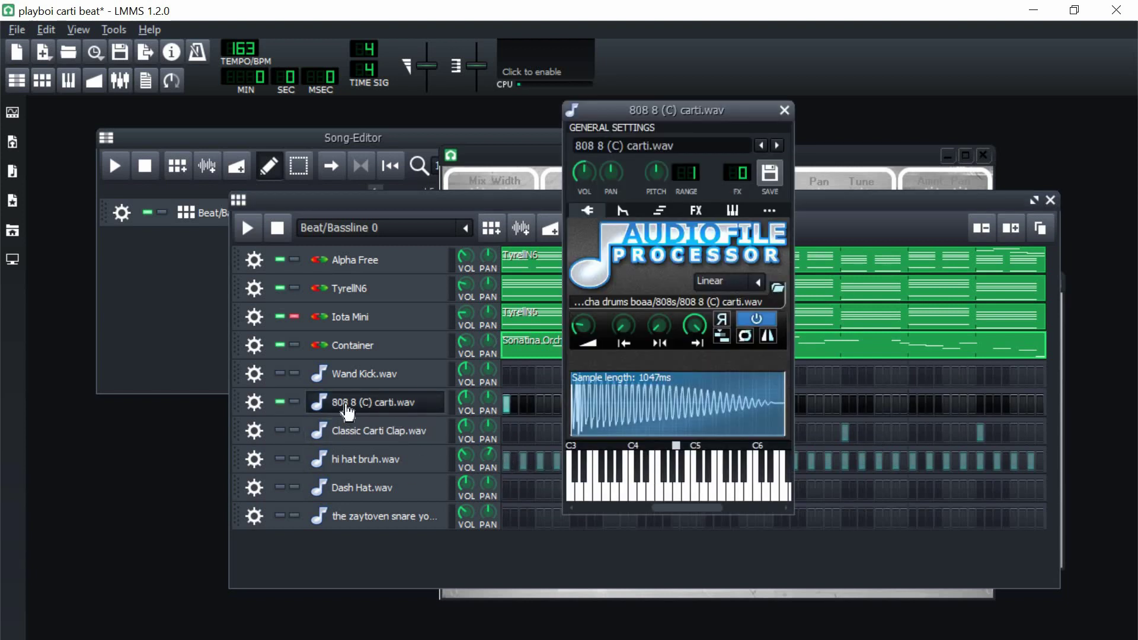
left_click(695, 446)
Turn the 808's volume envelope amount fully up and adjust its attack, bringing the Beat+Bassline Editor back to the front
left_click(623, 210)
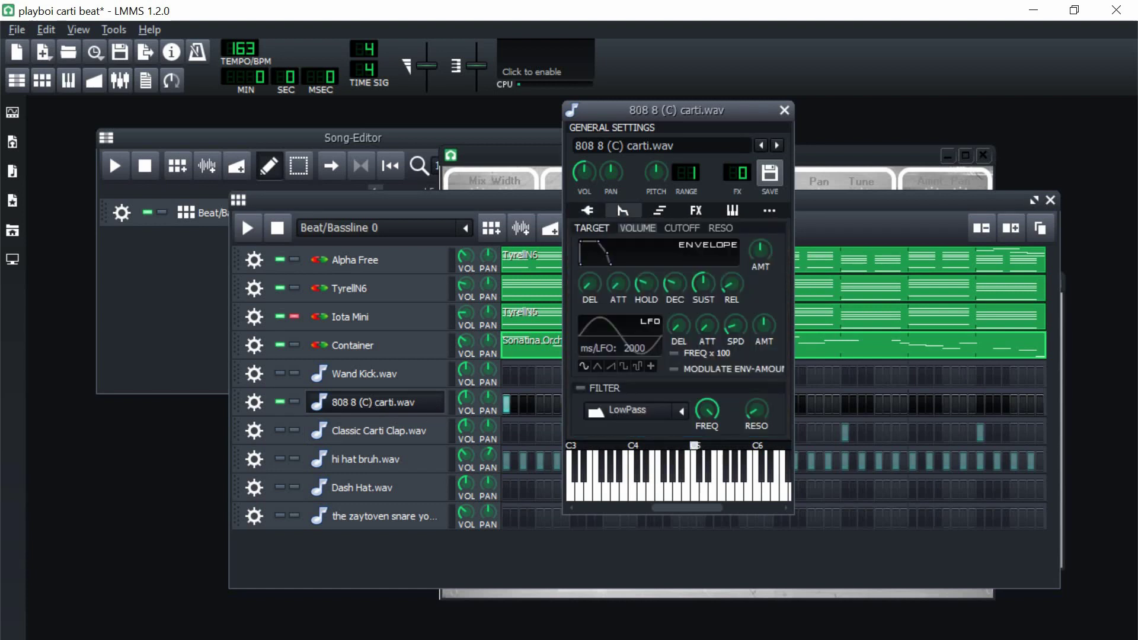
left_click_drag(760, 250, 760, 237)
left_click(630, 290)
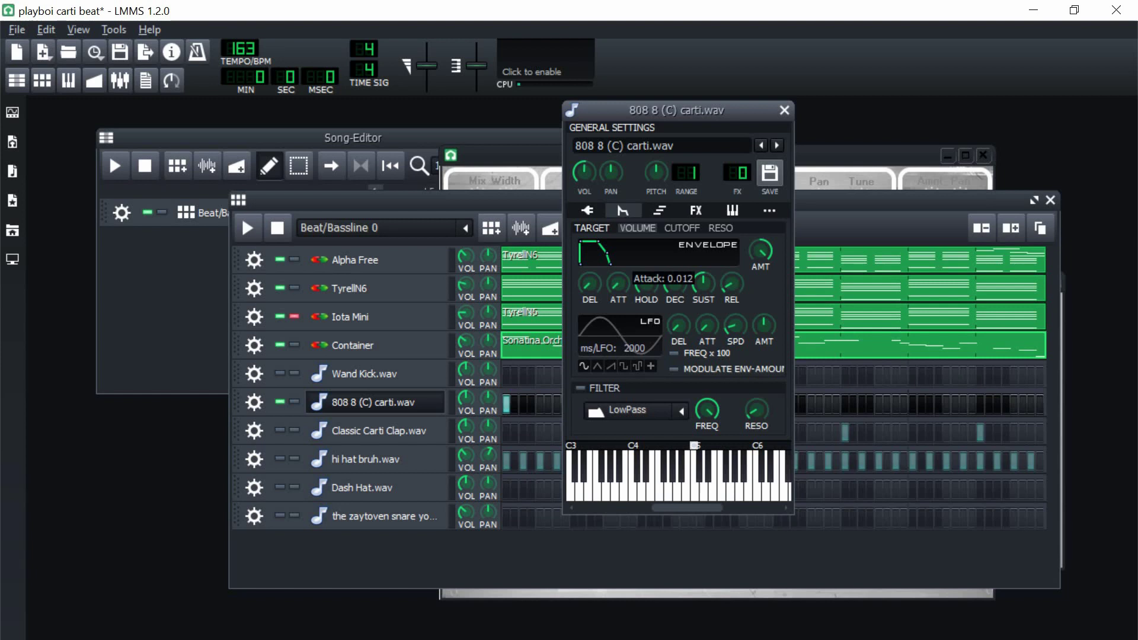
left_click_drag(630, 290, 630, 287)
left_click(815, 206)
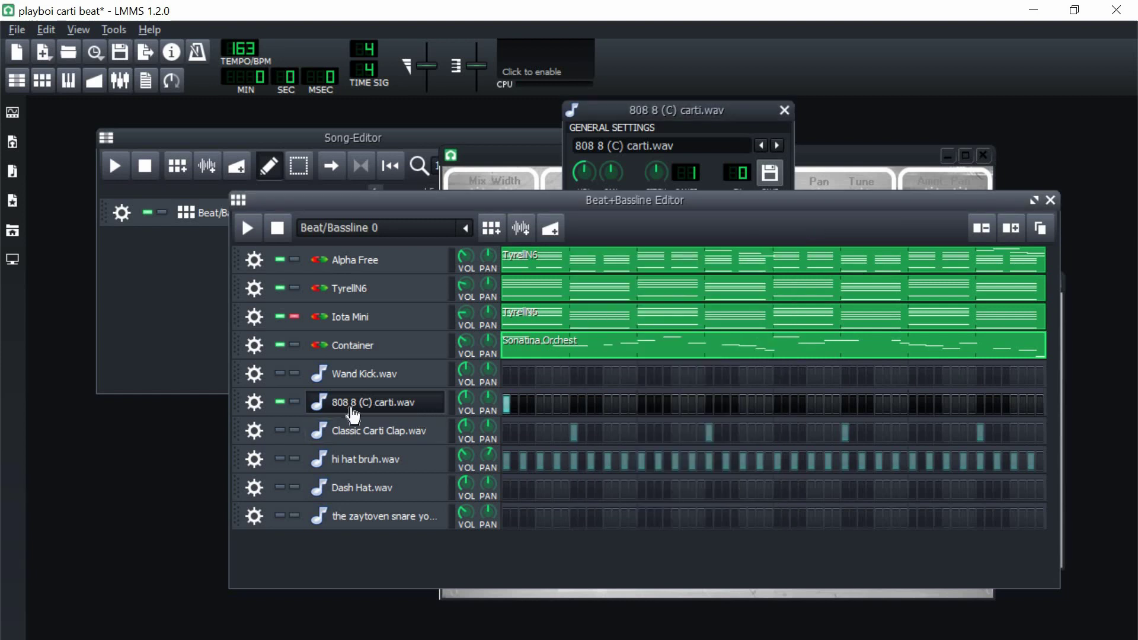
Solo the 808 track, unmute Classic Carti Clap.wav and hi hat bruh.wav with it, and start playback
left_click(295, 402)
left_click(280, 430)
left_click(279, 459)
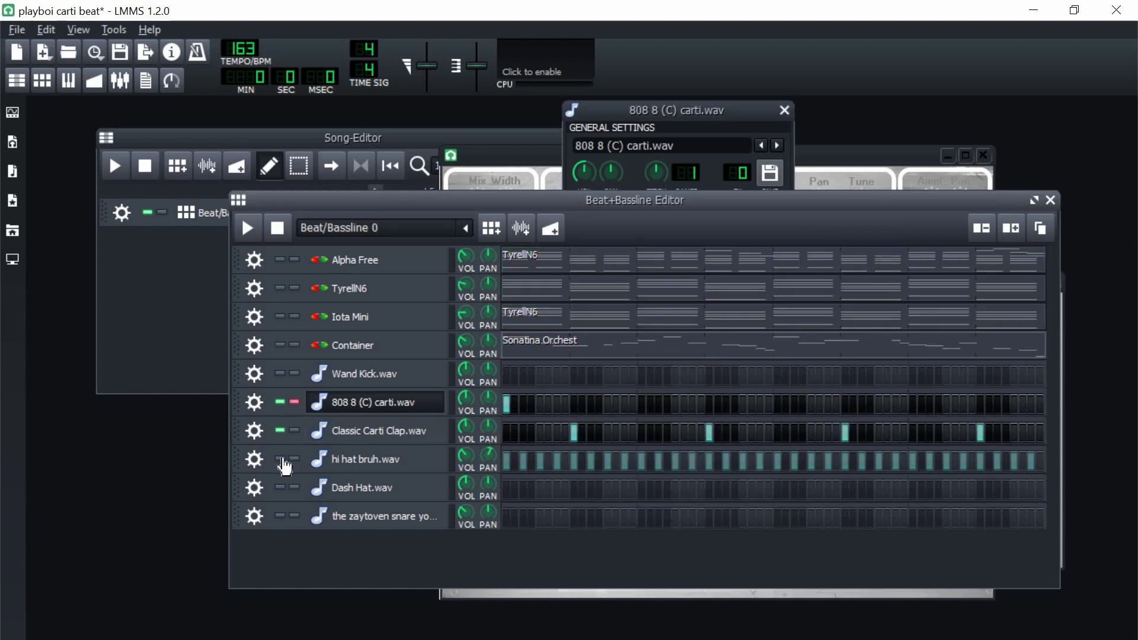
key("space")
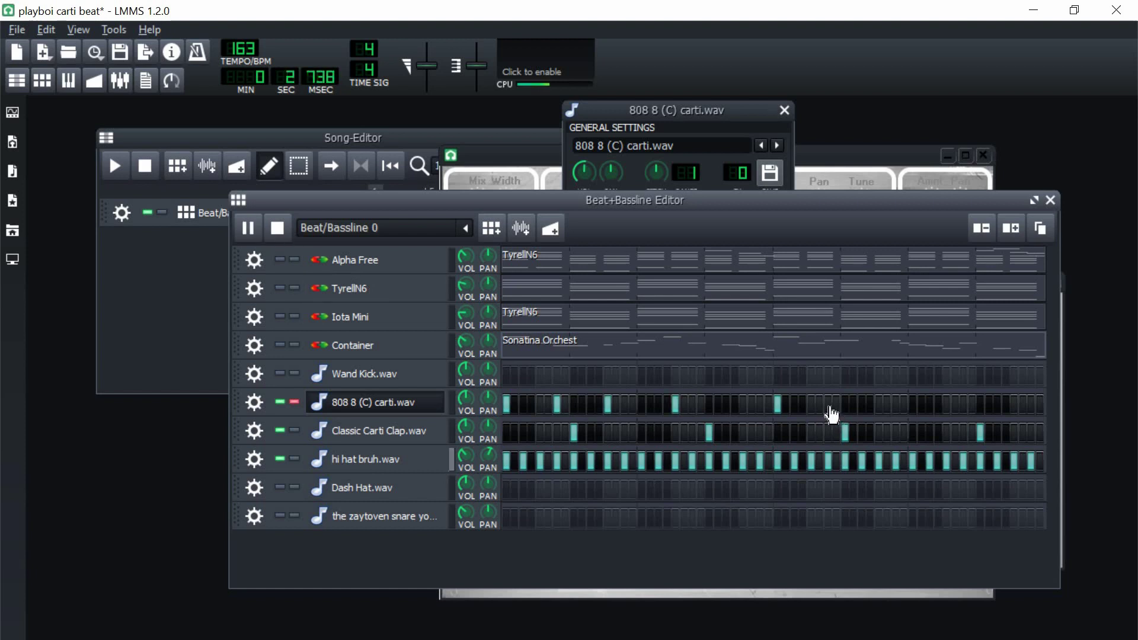
Add 808 hits on steps 7, 13, 21, 33, 45, 53, 59 and 61, stopping playback along the way
left_click(879, 406)
left_click(947, 405)
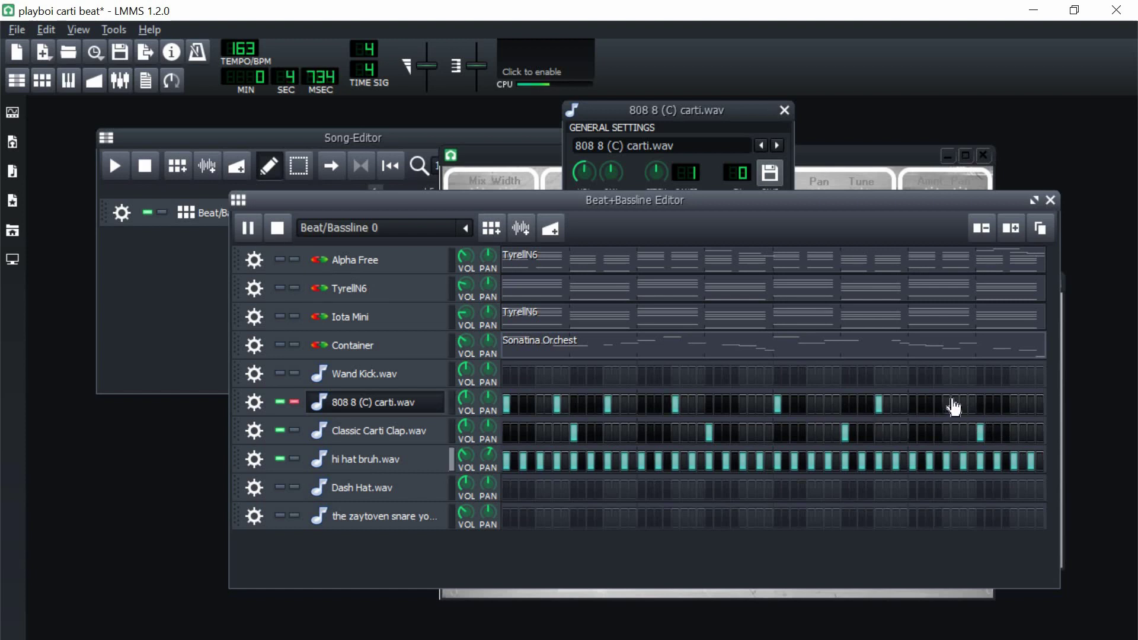
key("space")
left_click(998, 405)
left_click(1014, 405)
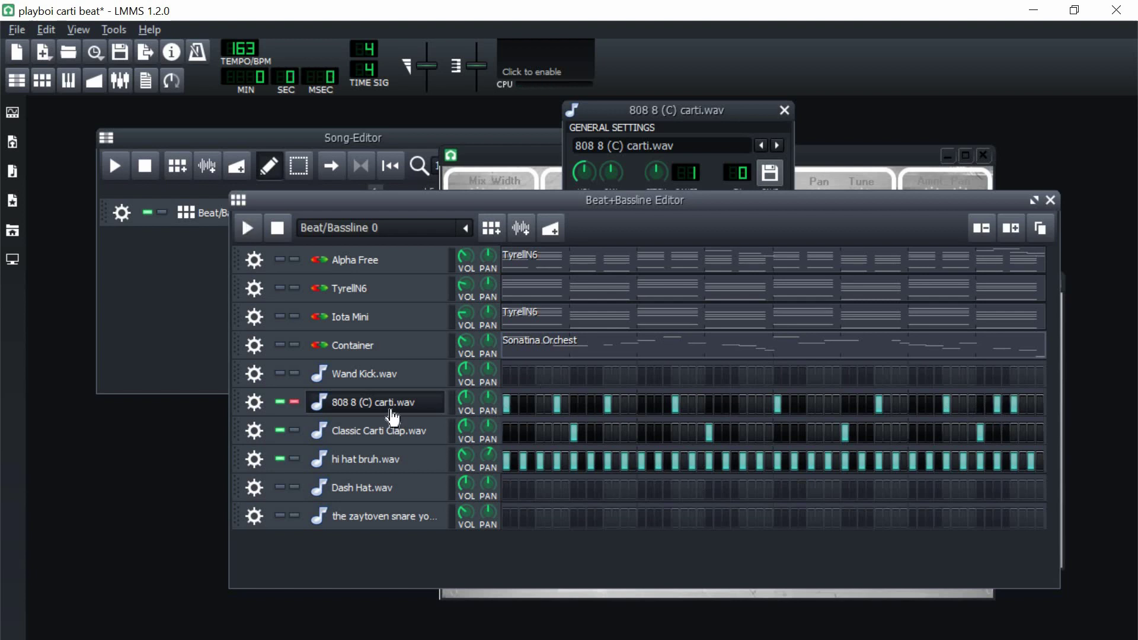
Check the root notes of the Iota Mini chord pattern in the Piano-Roll, and close it
right_click(521, 325)
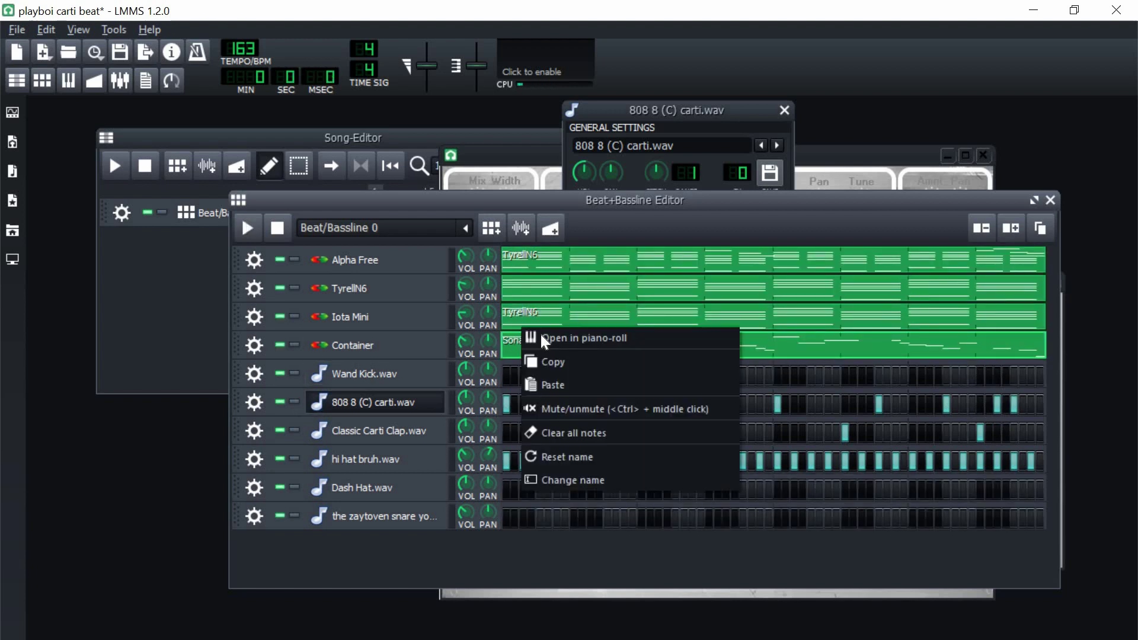
left_click(541, 334)
scroll(450, 400, "down", 5)
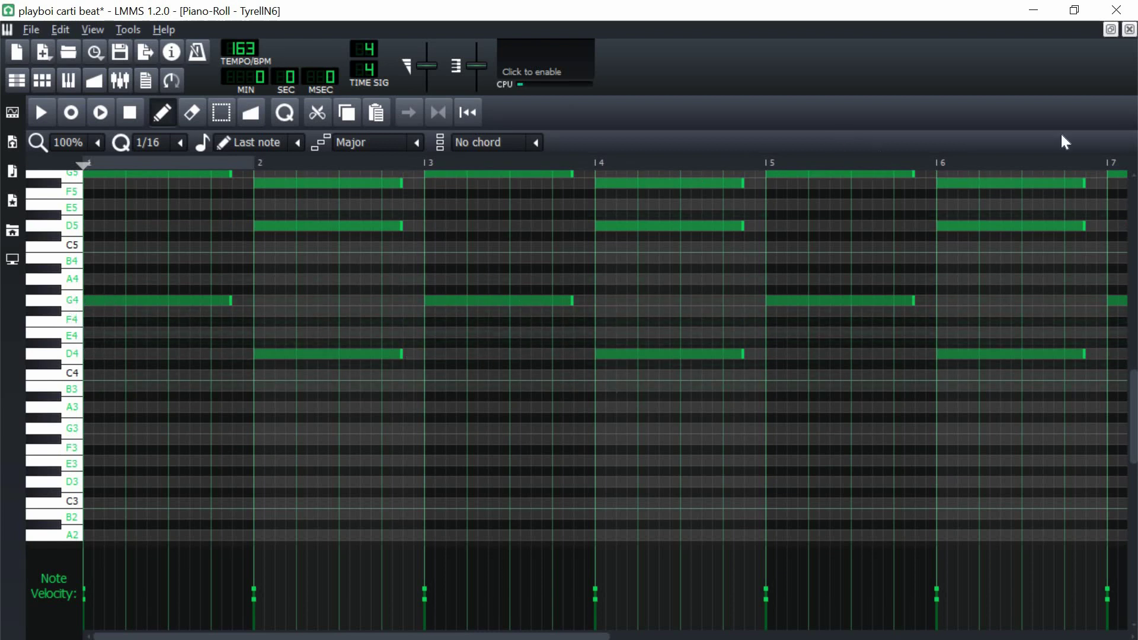
left_click(1129, 30)
Open the 808 pattern in the Piano-Roll and repitch its short notes to G5 and D5 to follow the chords
left_click(409, 402)
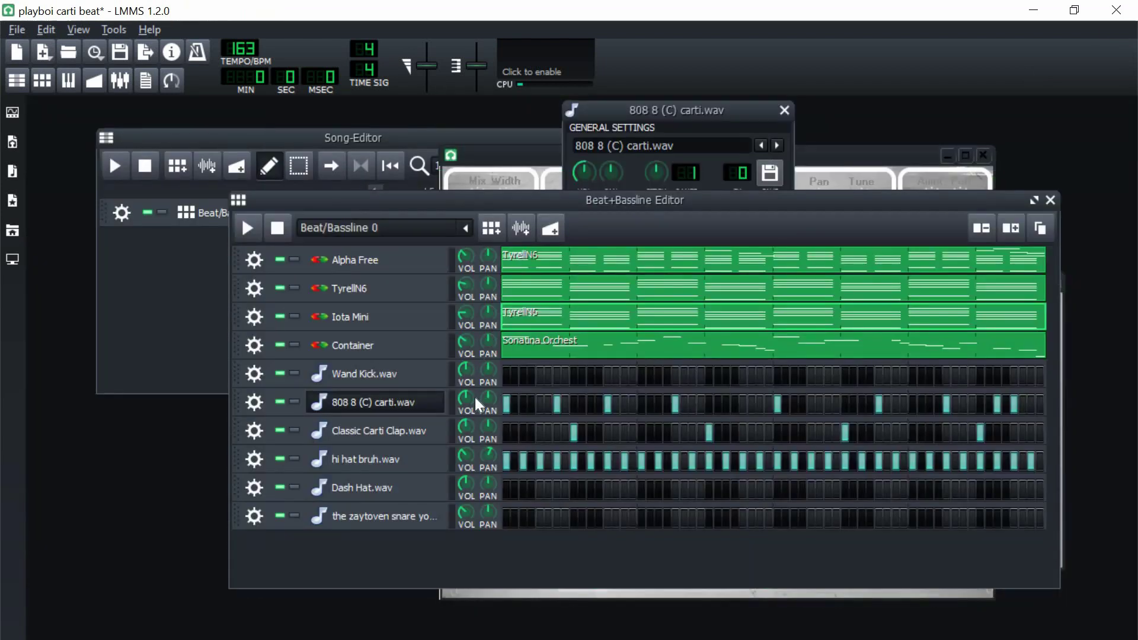
right_click(523, 413)
left_click(584, 190)
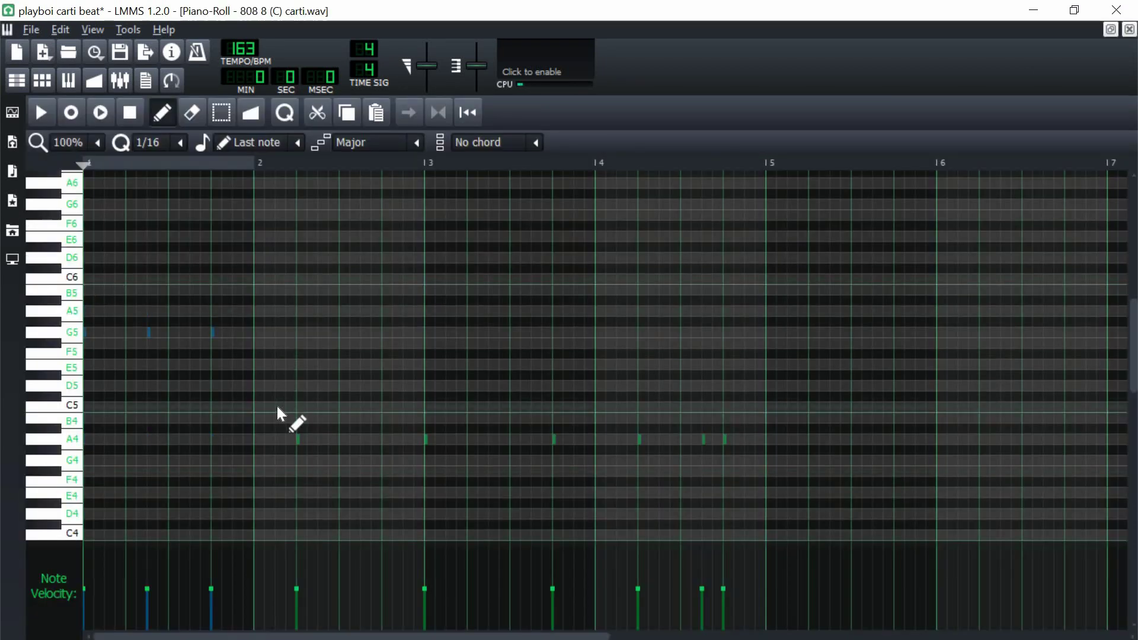
left_click_drag(395, 462, 399, 471)
key("Up")
key("Up")
left_click_drag(415, 440, 587, 502)
key("ctrl+z")
key("ctrl+z")
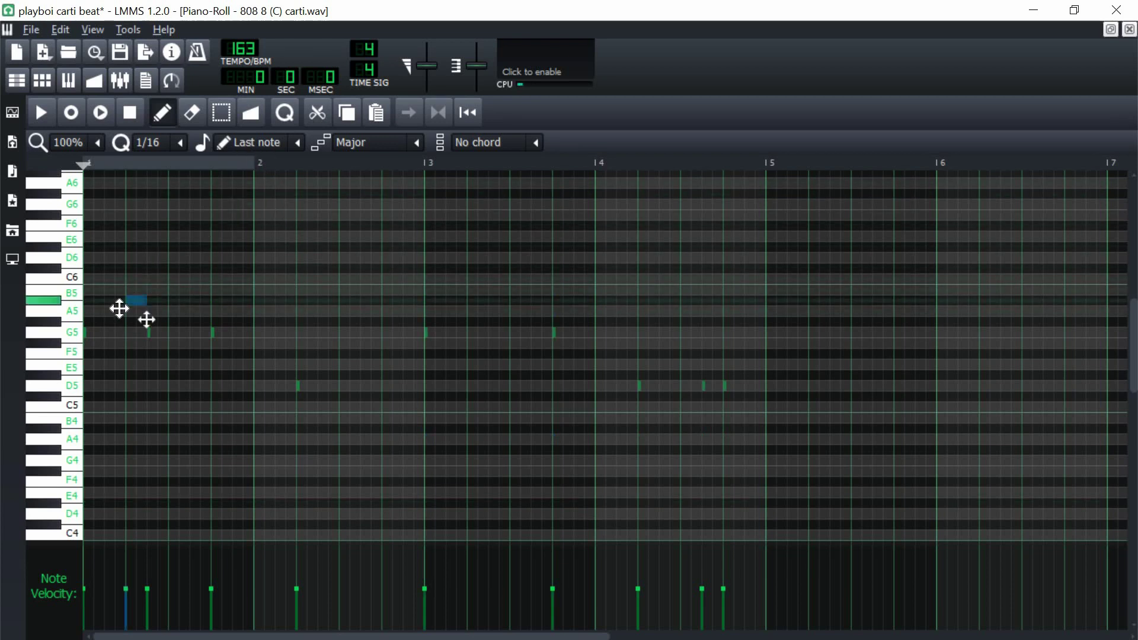
Replace the short 808 notes with sustained A5 and E5 notes, each lasting until the next hit, over bars 1 to 4
left_click(96, 312)
left_click_drag(99, 315, 167, 312)
left_click(158, 315)
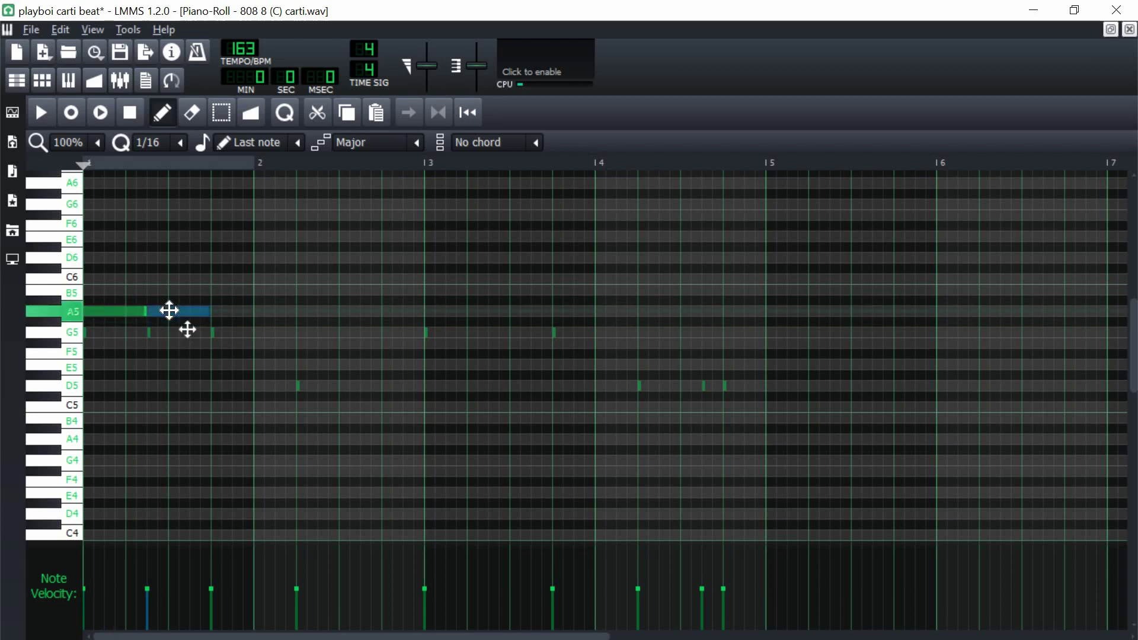
left_click(215, 313)
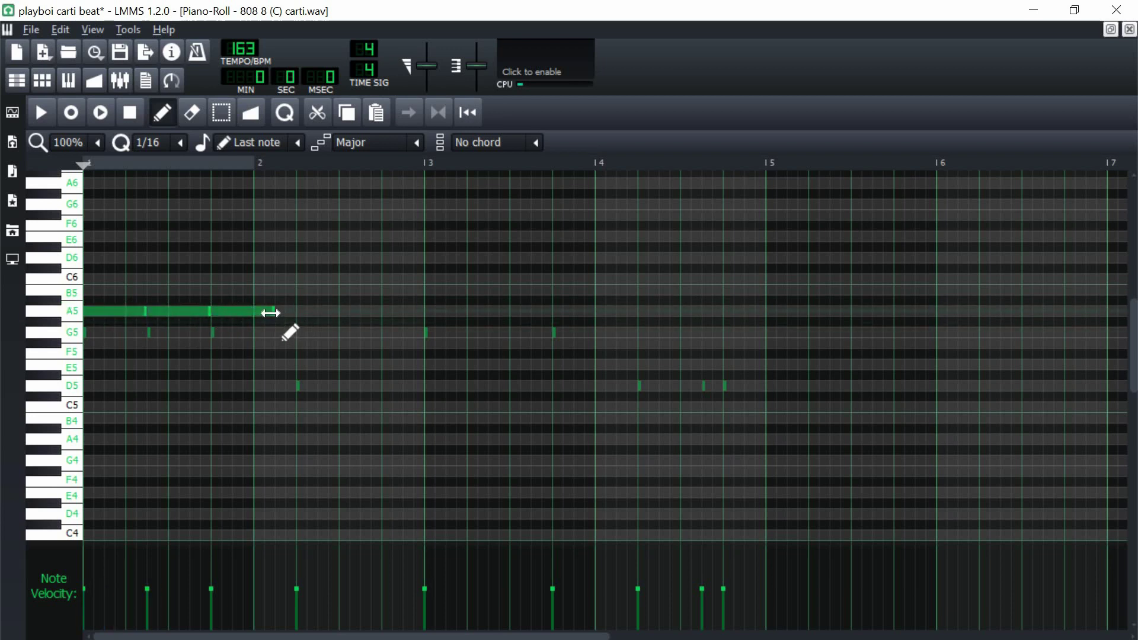
left_click_drag(276, 317, 296, 318)
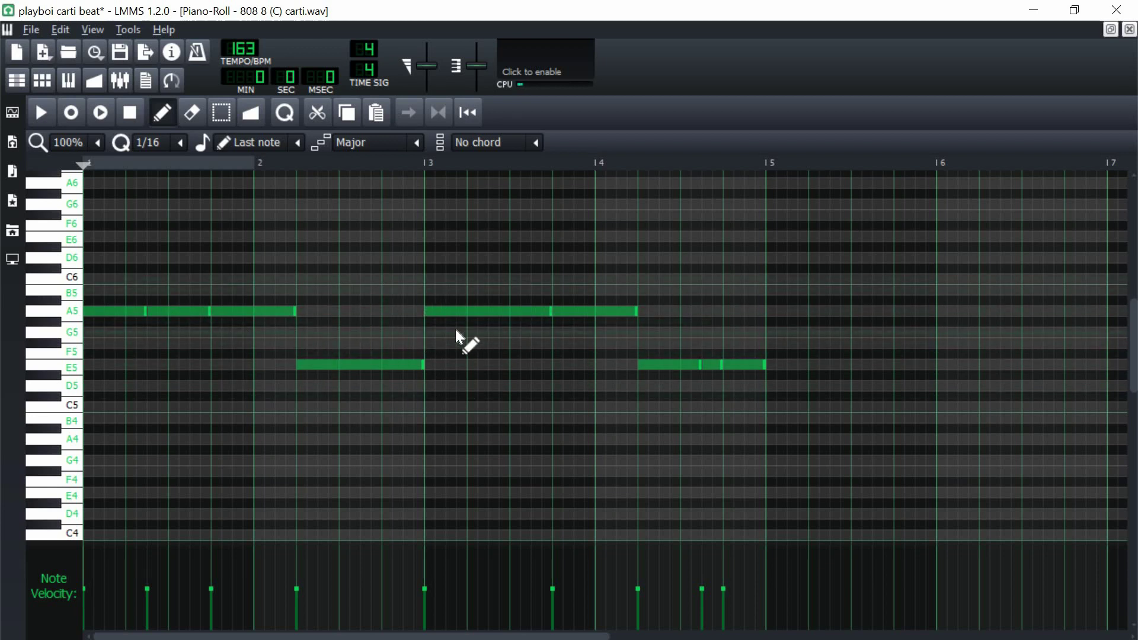
Transpose the sustained 808 notes down two semitones to G5 and D5, and close the Piano-Roll
key("Down")
key("Down")
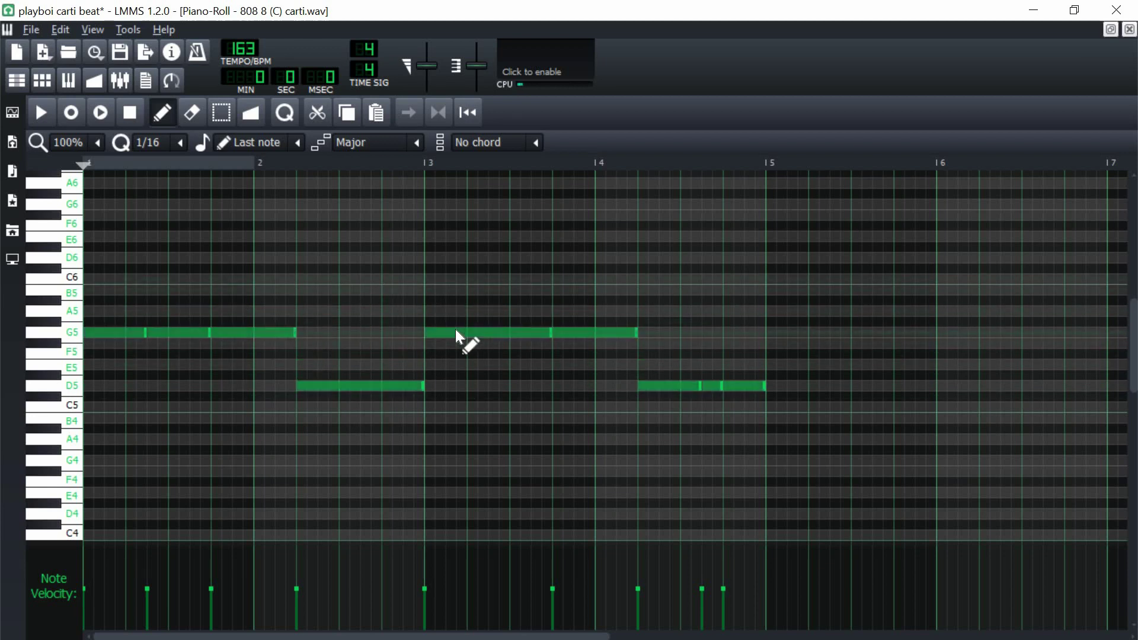
key("F7")
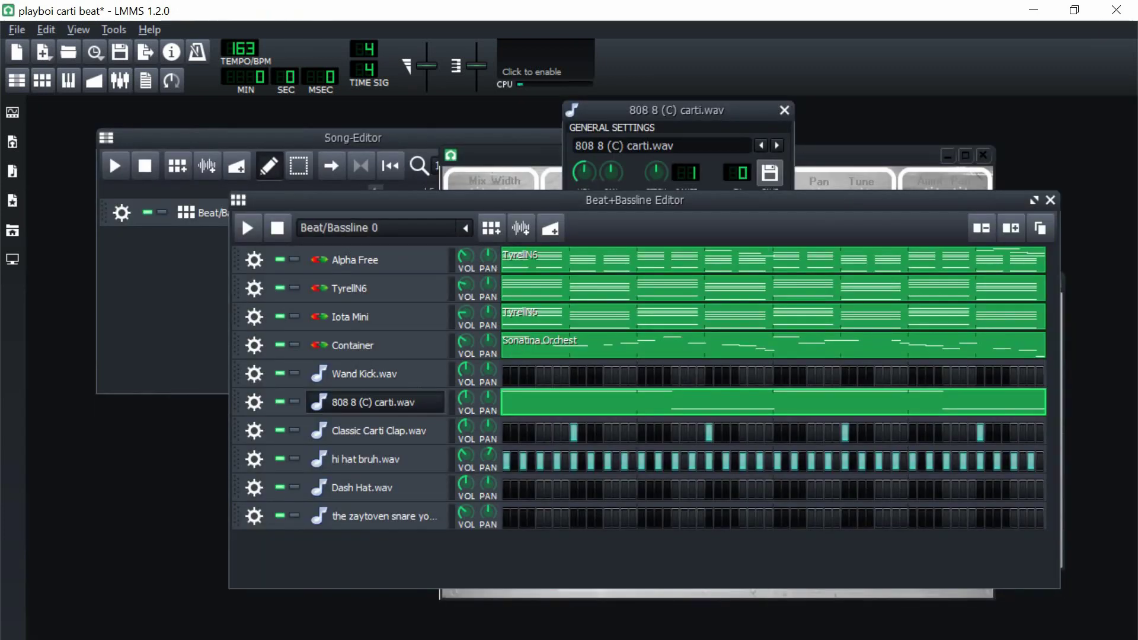
Play the pattern and slightly adjust the 808 track's volume while it sounds
left_click(252, 228)
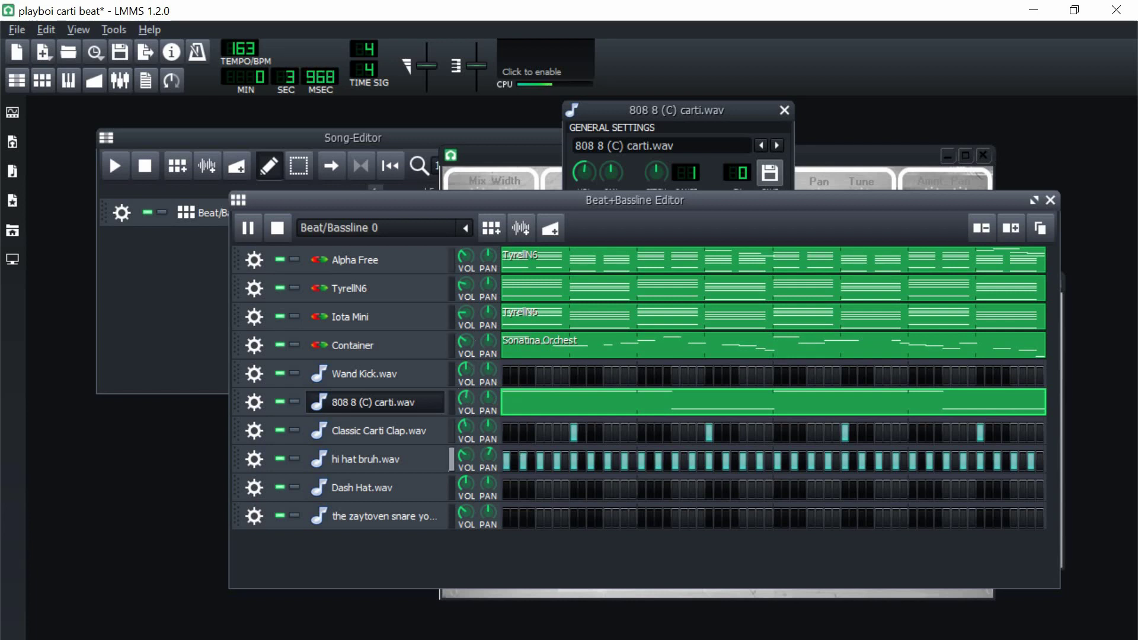
left_click_drag(466, 398, 466, 392)
key("space")
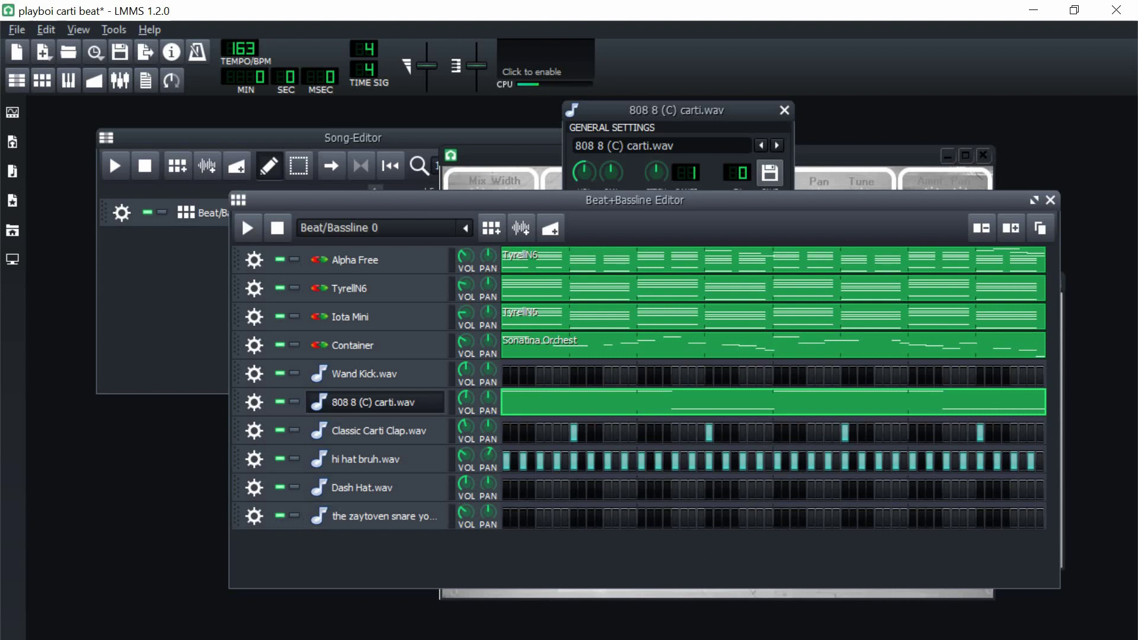
Program Wand Kick hits on steps 1, 7, 13, 19, 21, 27, 33, 45, 53 and 59, and play the pattern
mouse_move(466, 482)
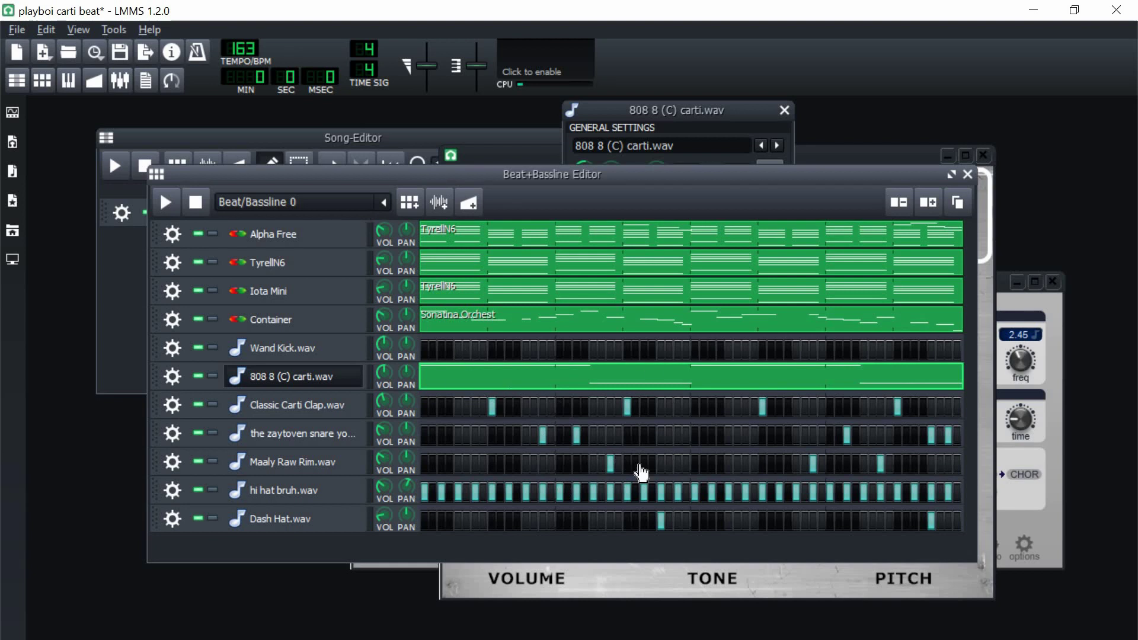
left_click(425, 350)
key("ctrl+v")
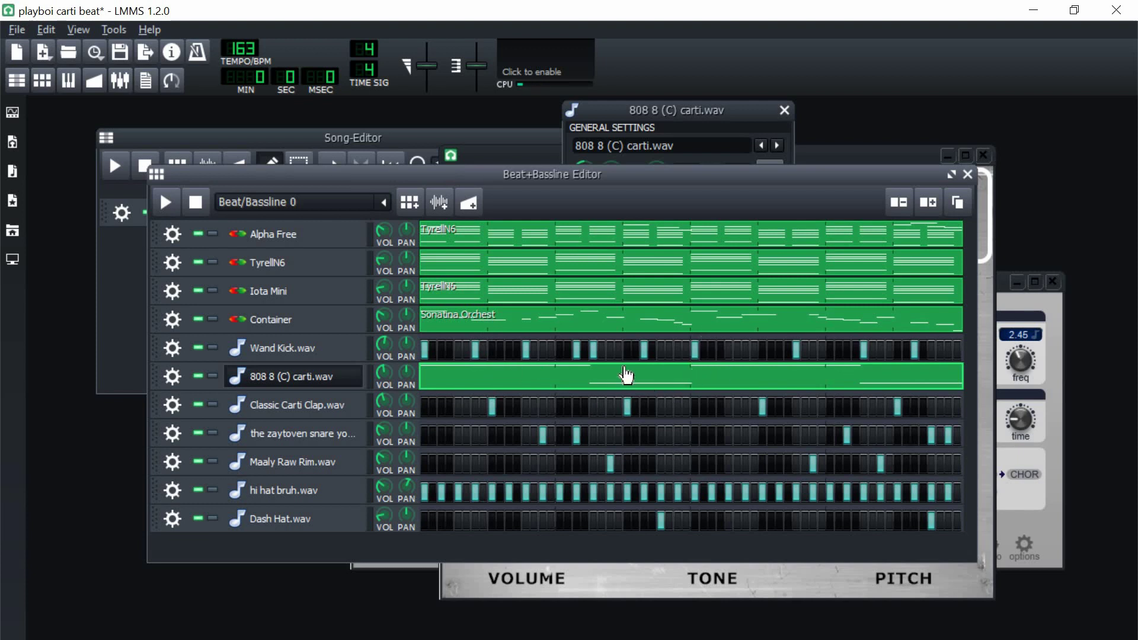
left_click(593, 350)
key("space")
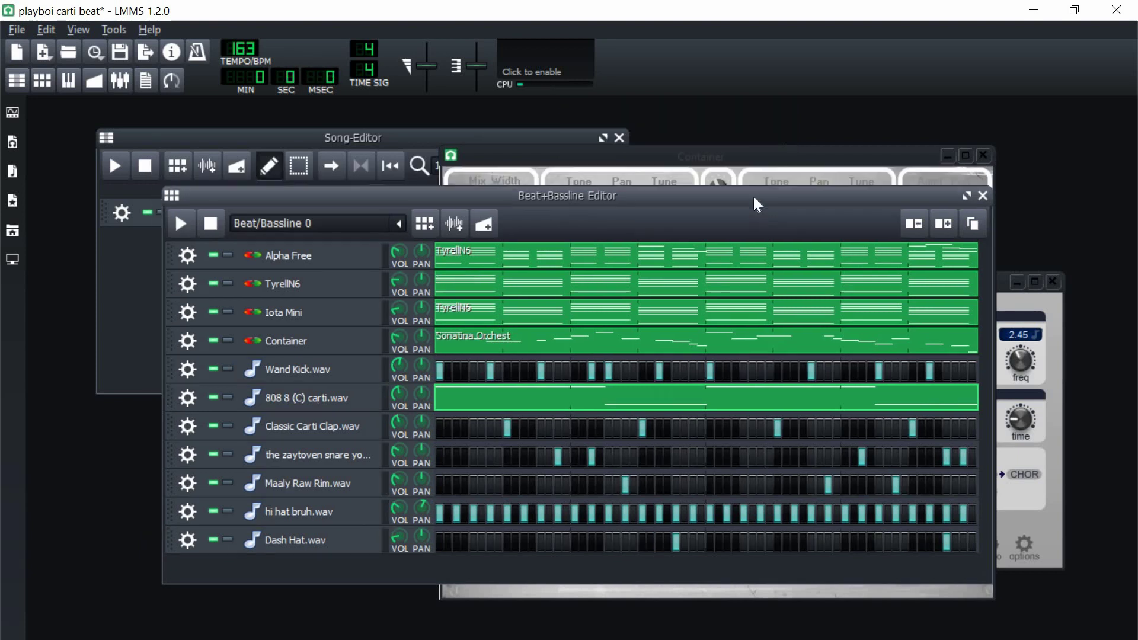
left_click_drag(745, 200, 740, 188)
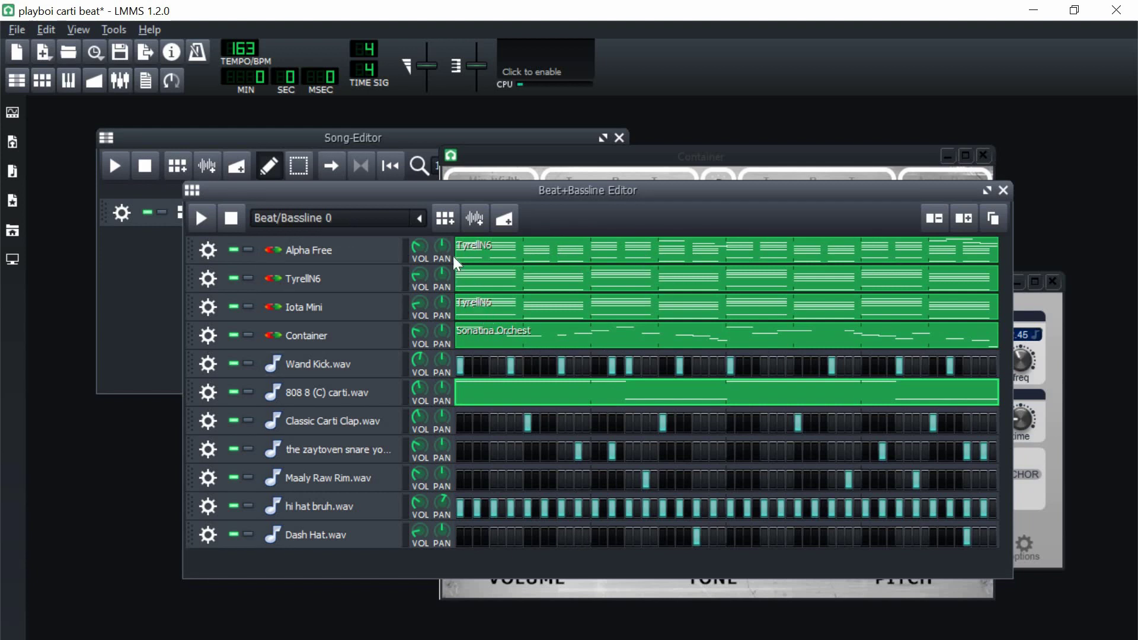
Copy the Alpha Free pattern from Beat/Bassline 0 and paste it into the Alpha Free row of a new beat/bassline
right_click(492, 254)
left_click(527, 284)
left_click(448, 217)
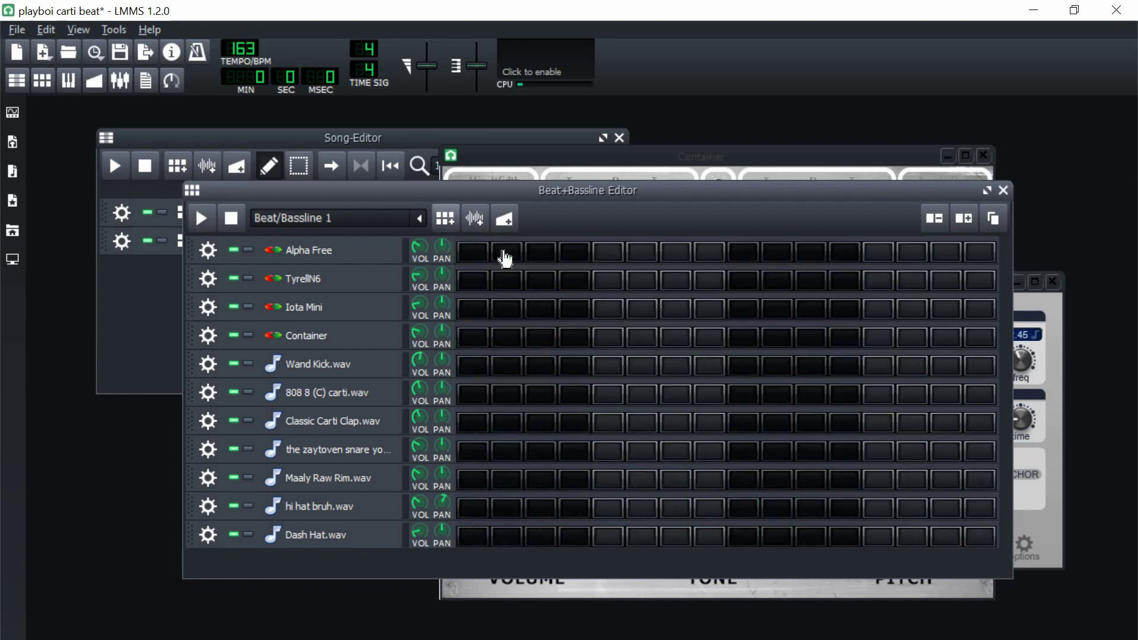
right_click(502, 255)
left_click(533, 315)
Return to Beat/Bassline 0 and clear all notes from its Alpha Free pattern
left_click(418, 218)
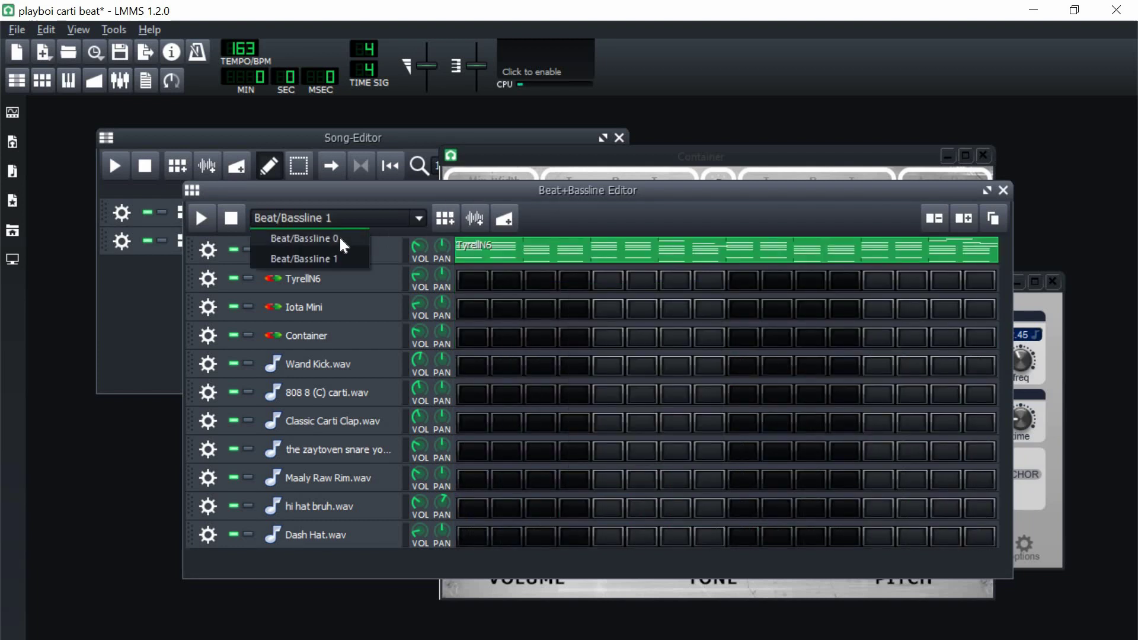
left_click(339, 236)
right_click(532, 255)
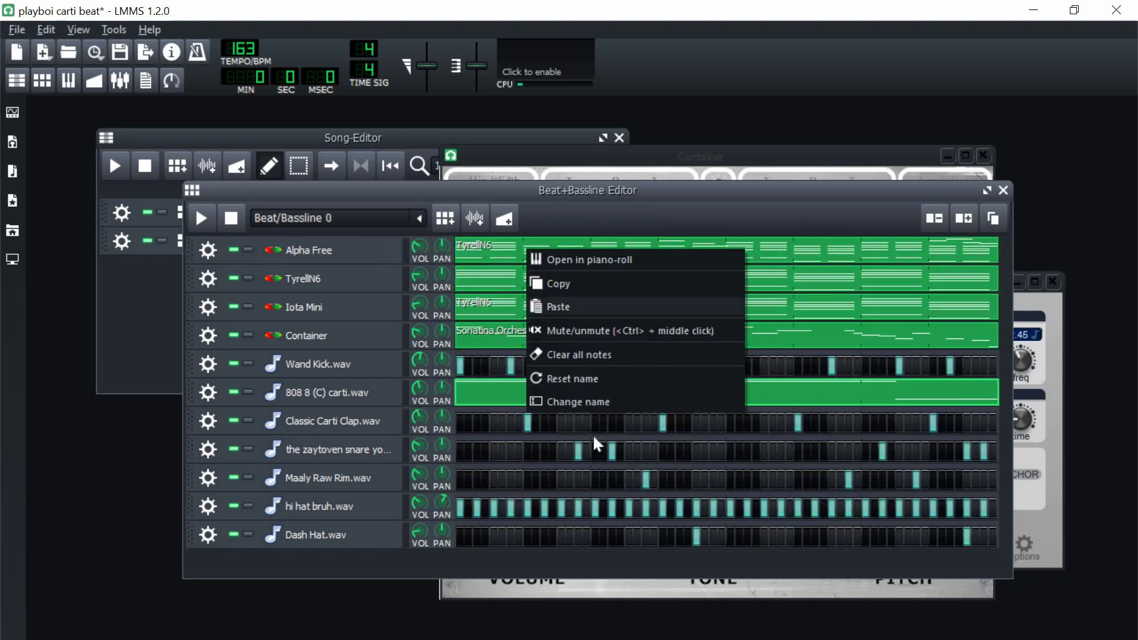
left_click(560, 354)
right_click(516, 241)
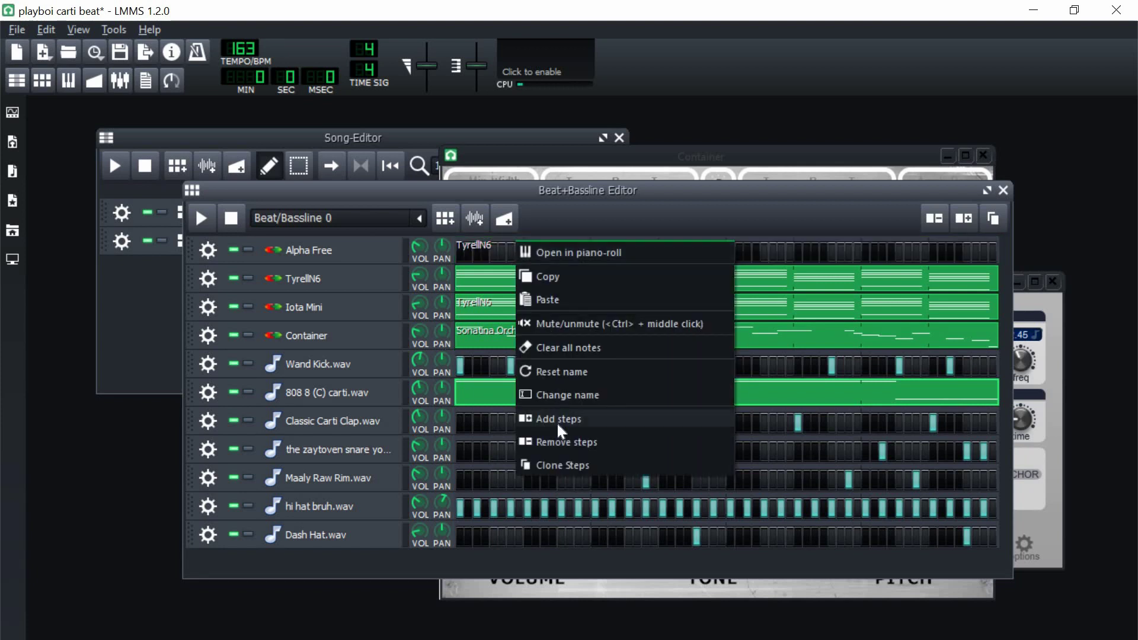
left_click(490, 325)
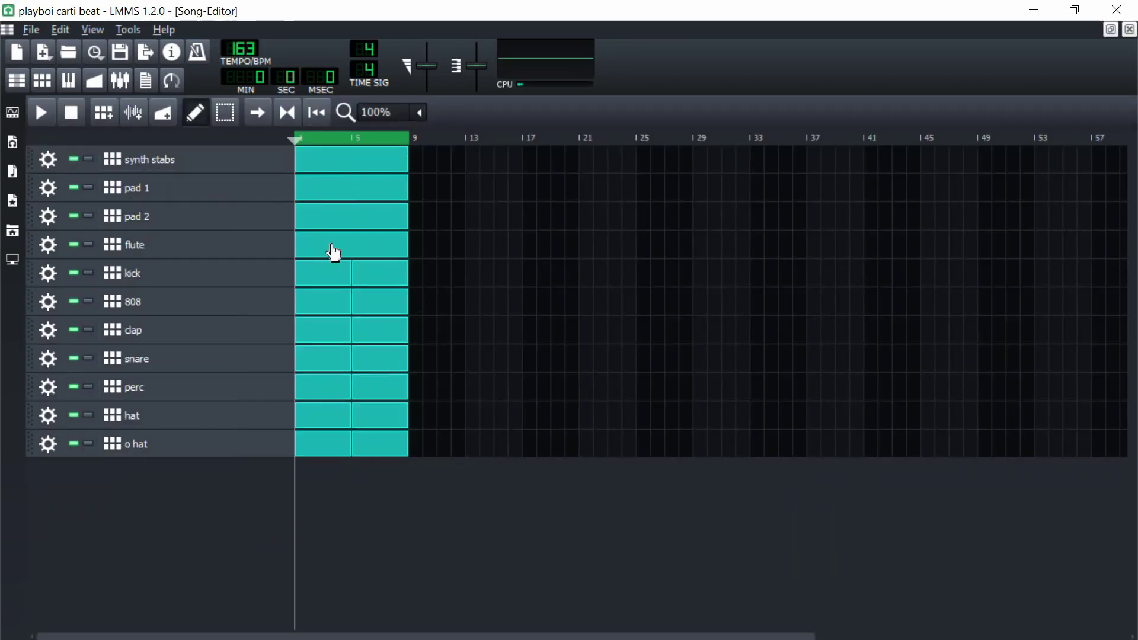
Open the synth stabs beat from the Song-Editor, unmute the Container track, and play the beat briefly
double_click(320, 174)
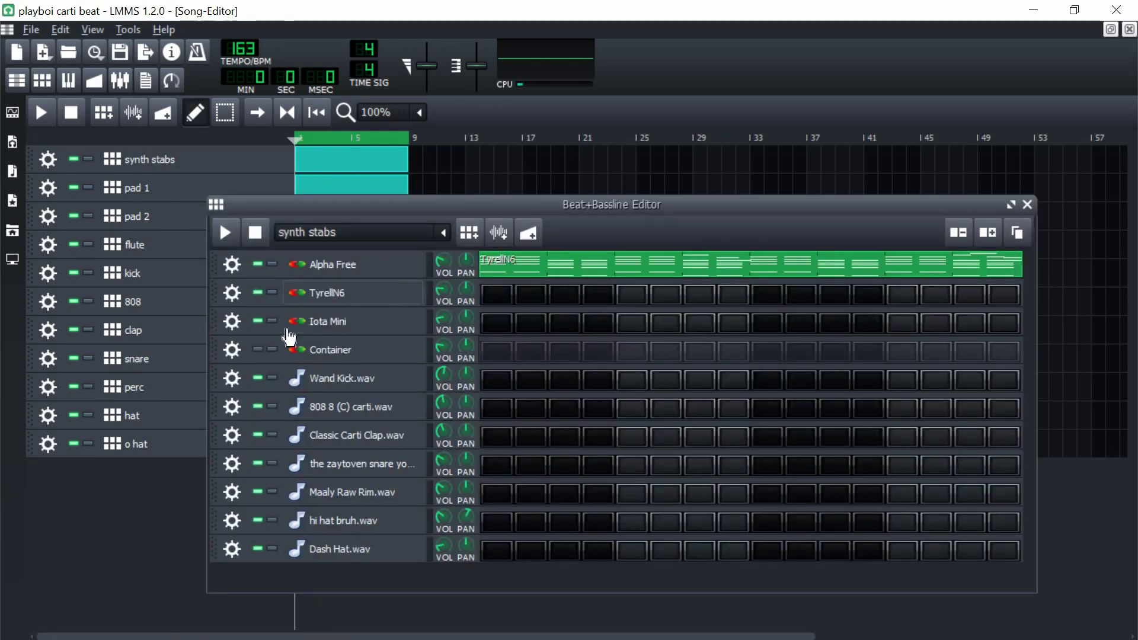
left_click(259, 350)
left_click(231, 240)
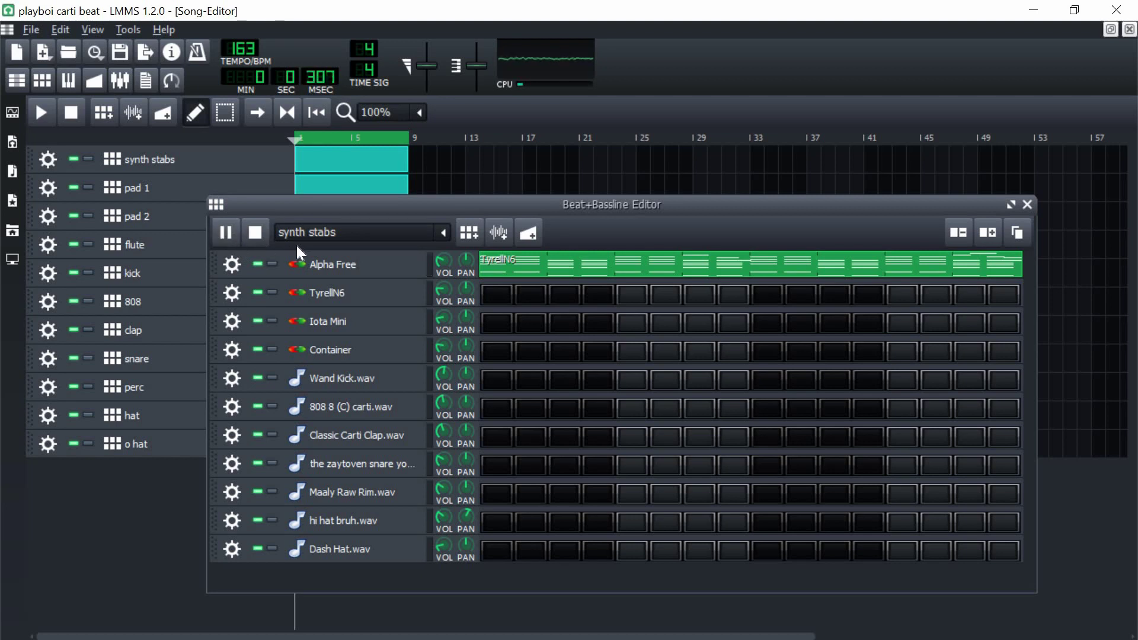
left_click(261, 231)
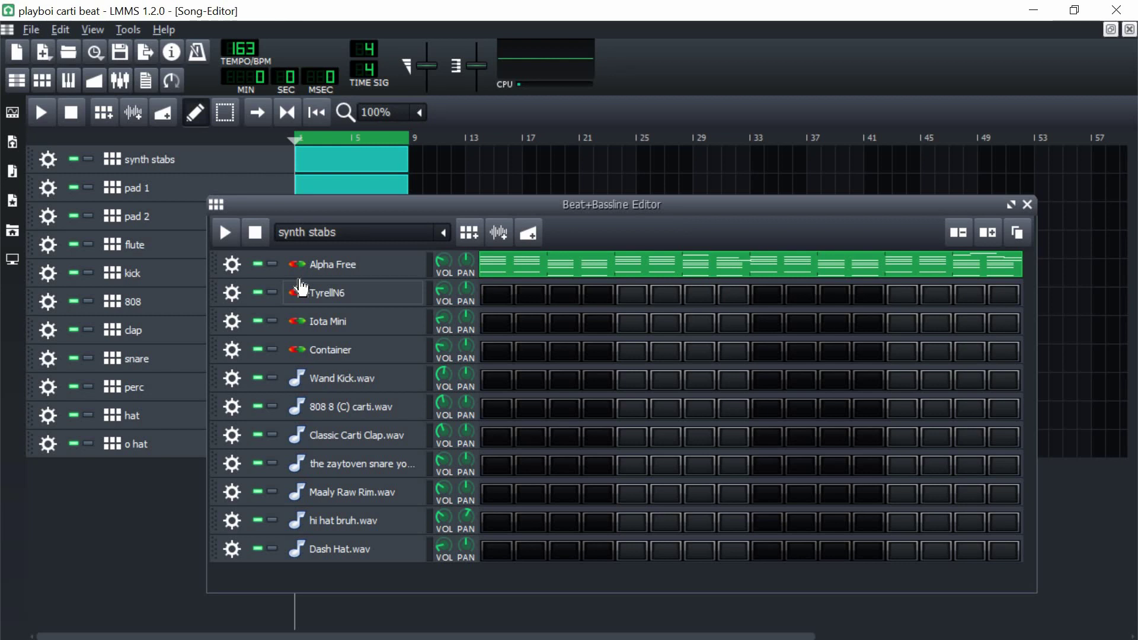
Open the Equalizer in Alpha Free's effects chain and adjust its low-cut filter
left_click(356, 265)
left_click(697, 210)
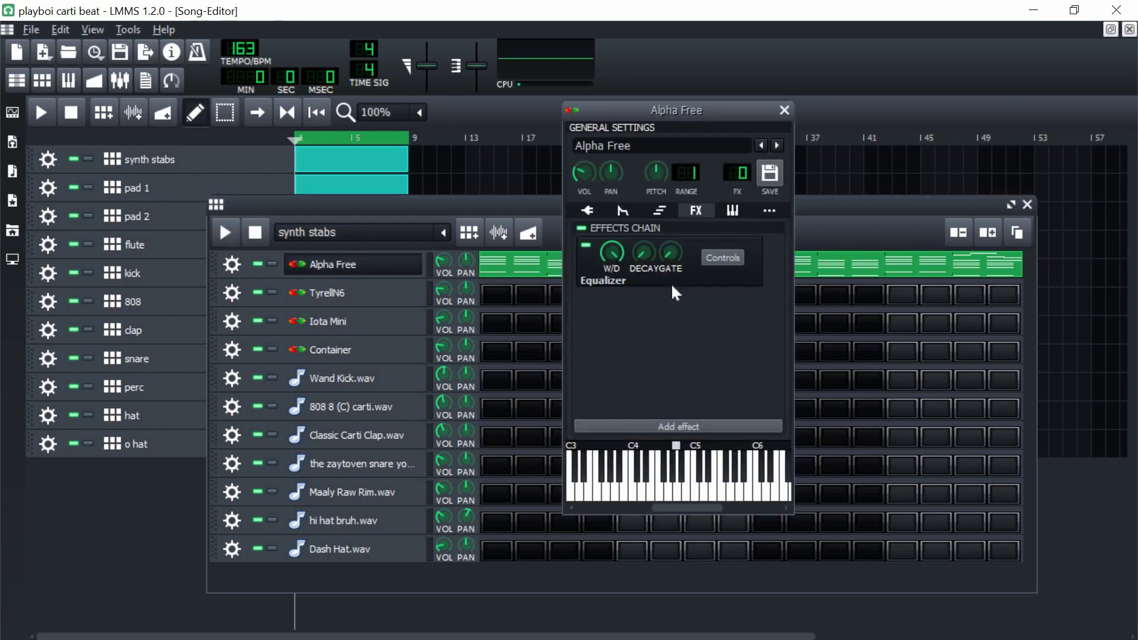
left_click(723, 258)
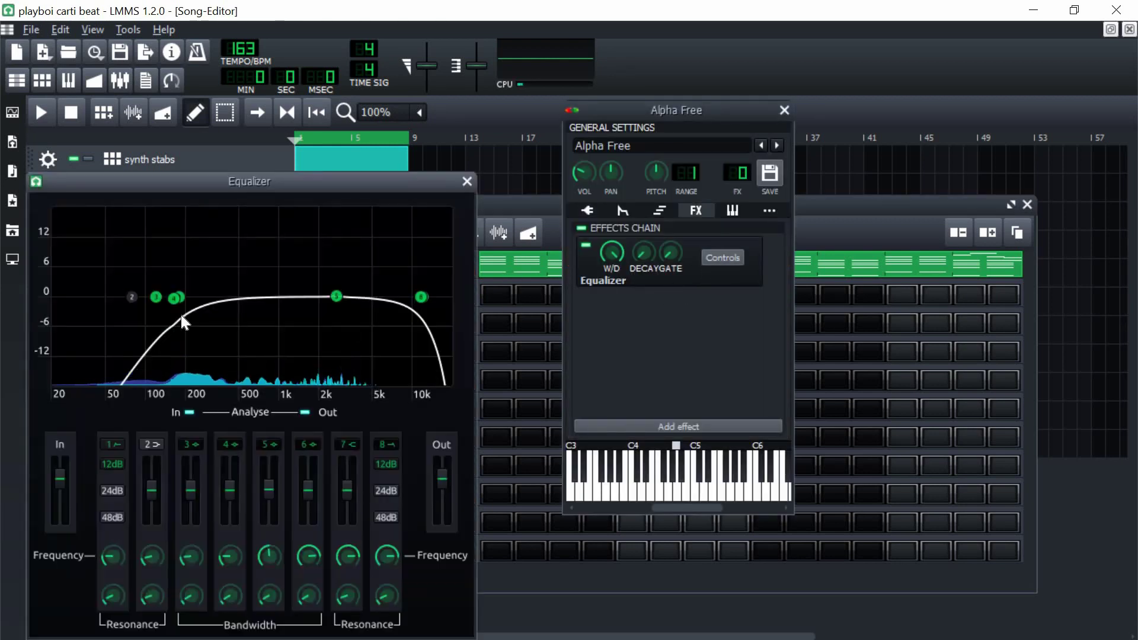
left_click_drag(180, 315, 176, 299)
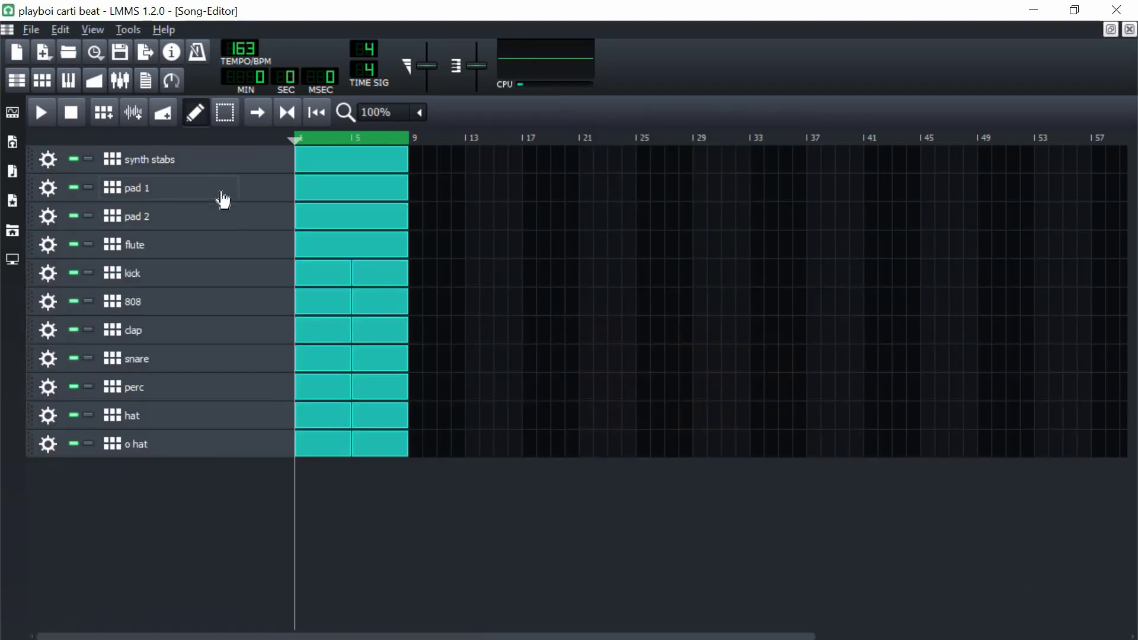
Review the pad 1 and synth stabs beats and the Container instrument, and close the Beat+Bassline Editor
left_click(334, 196)
double_click(334, 197)
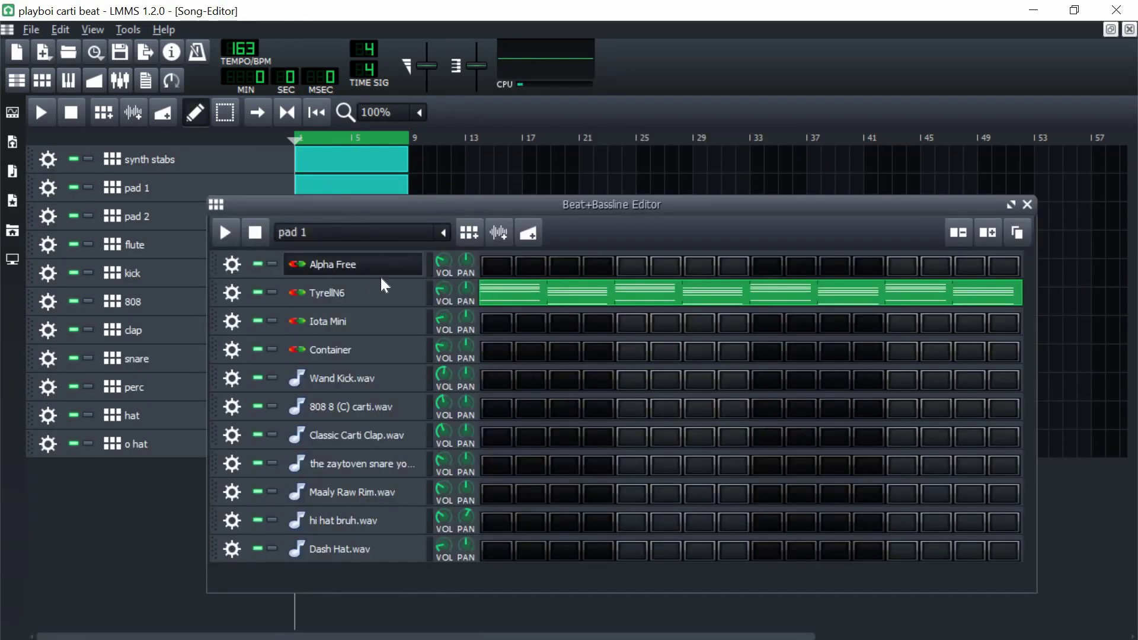
key("minus")
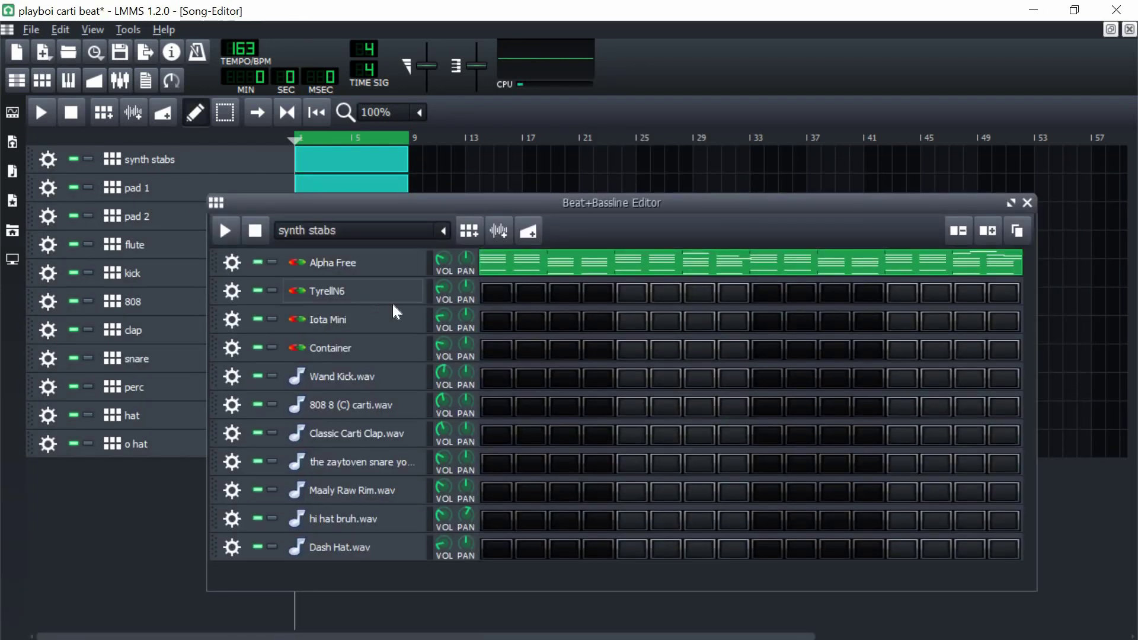
left_click(363, 349)
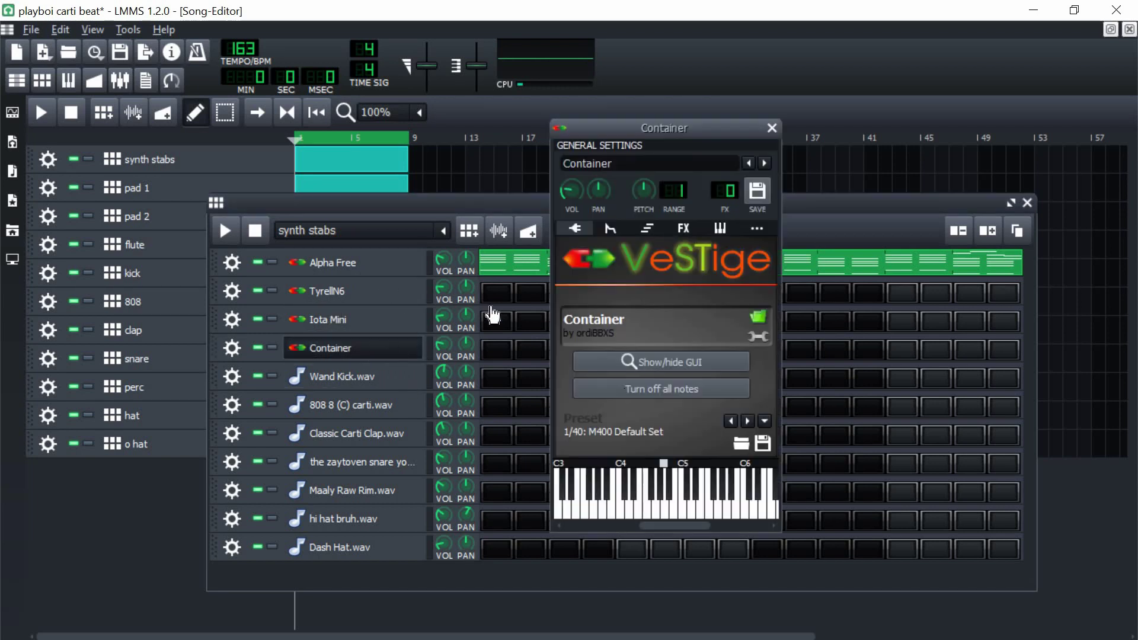
left_click(769, 127)
key("F6")
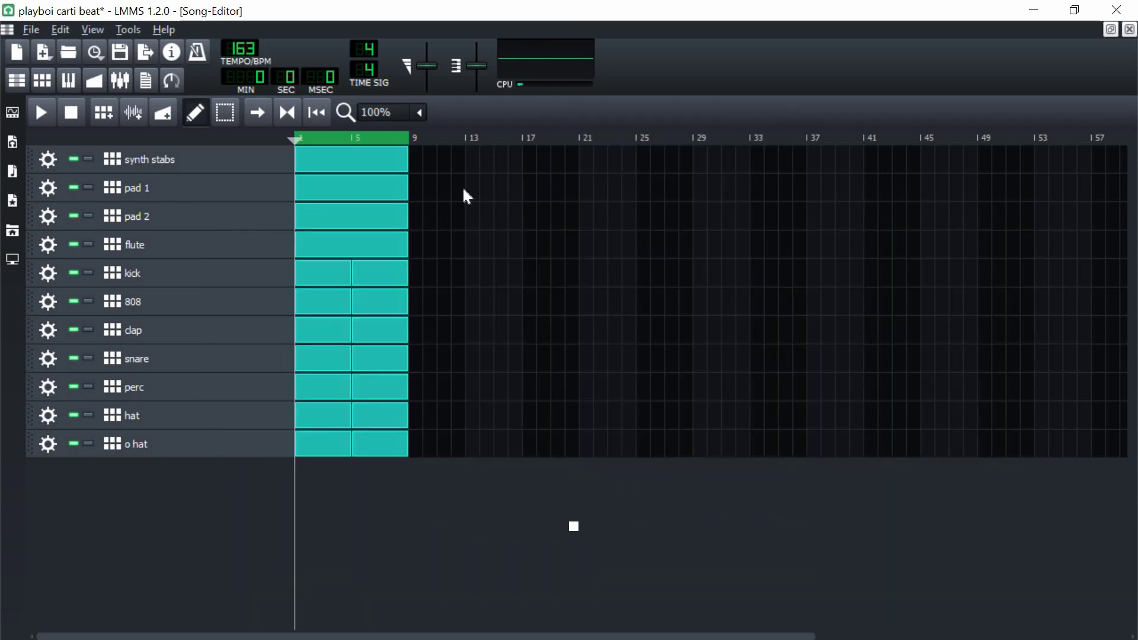
Audition the synth stabs beat and lower the high-cut frequency in Alpha Free's Equalizer
double_click(349, 173)
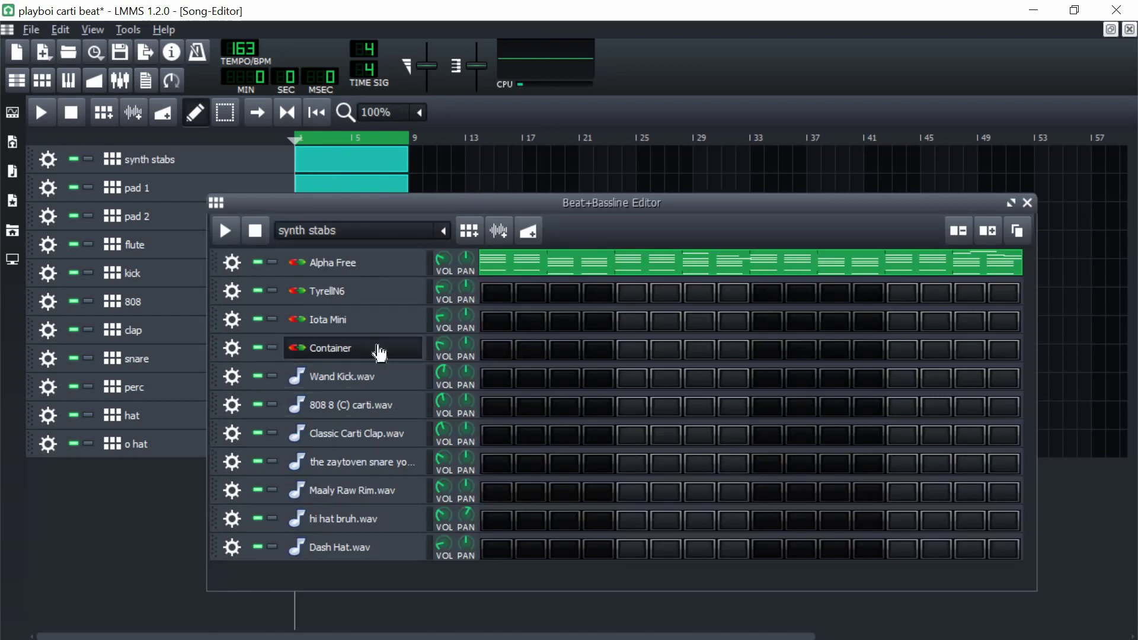
left_click(356, 263)
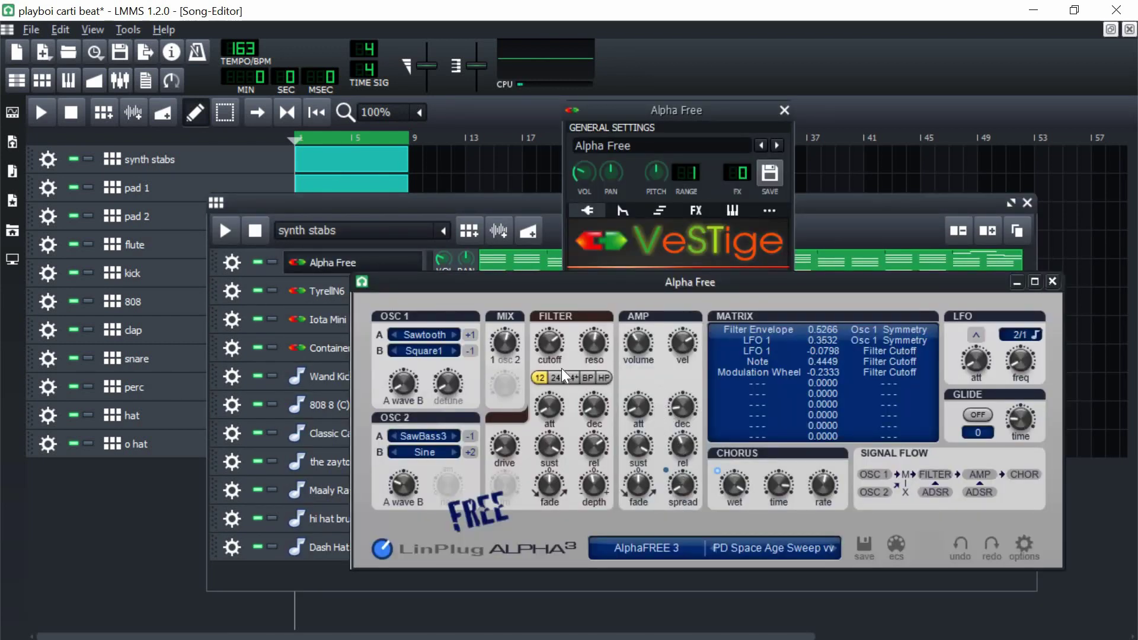
left_click(225, 230)
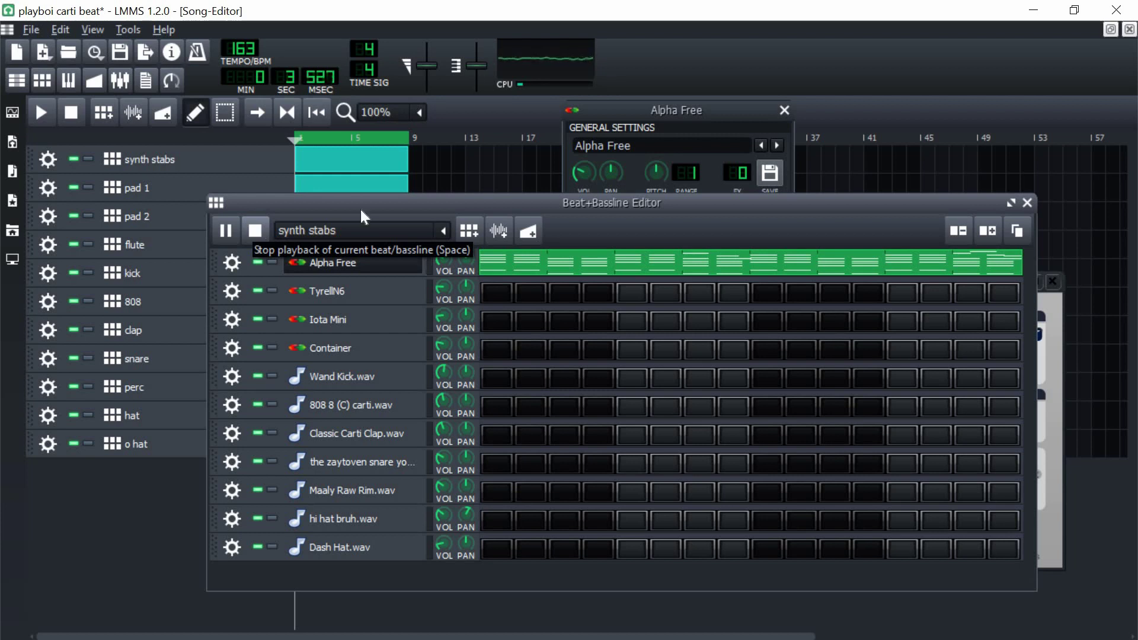
left_click(257, 230)
left_click(674, 122)
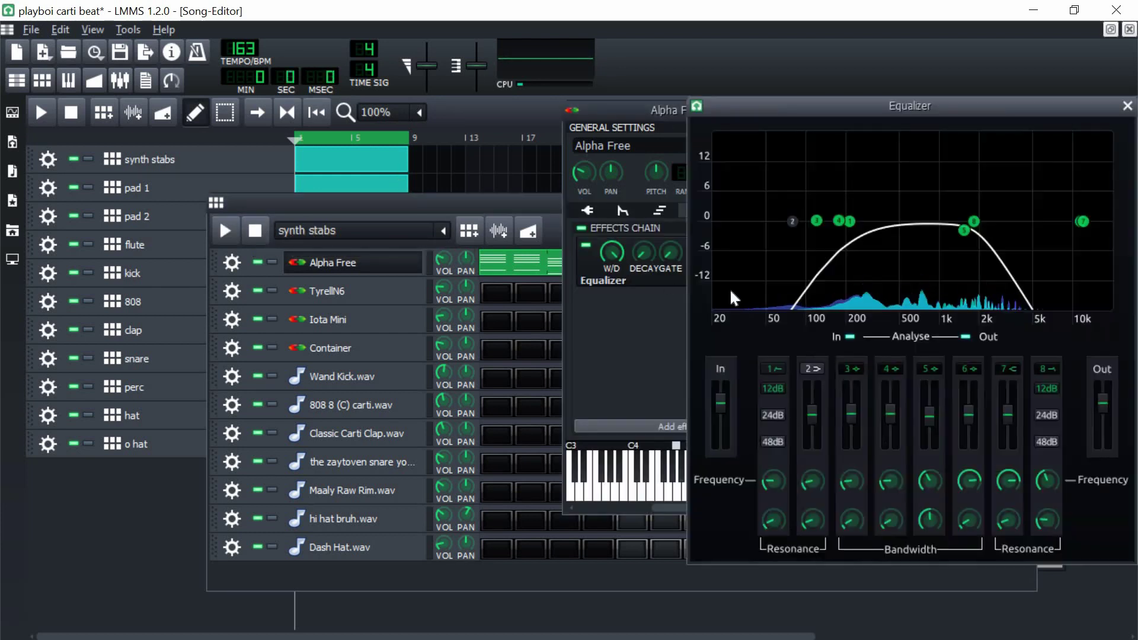
left_click_drag(974, 222, 958, 223)
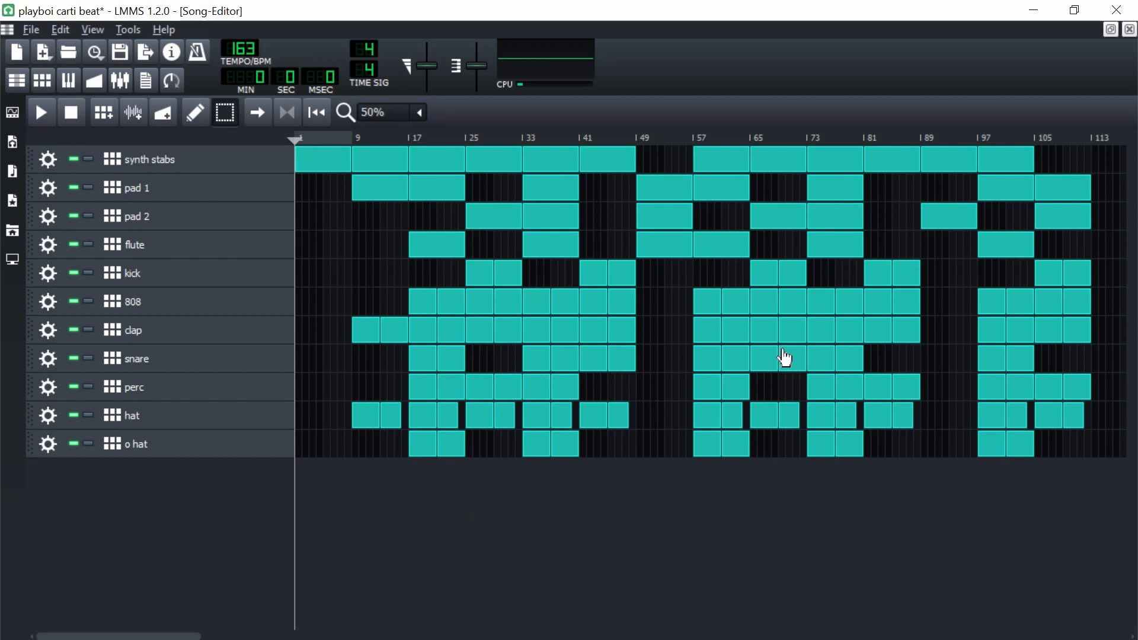
Play the arrangement from bar 15 to hear the hi-hat gap before bar 17, and stop playback
scroll(395, 119, "down", 1)
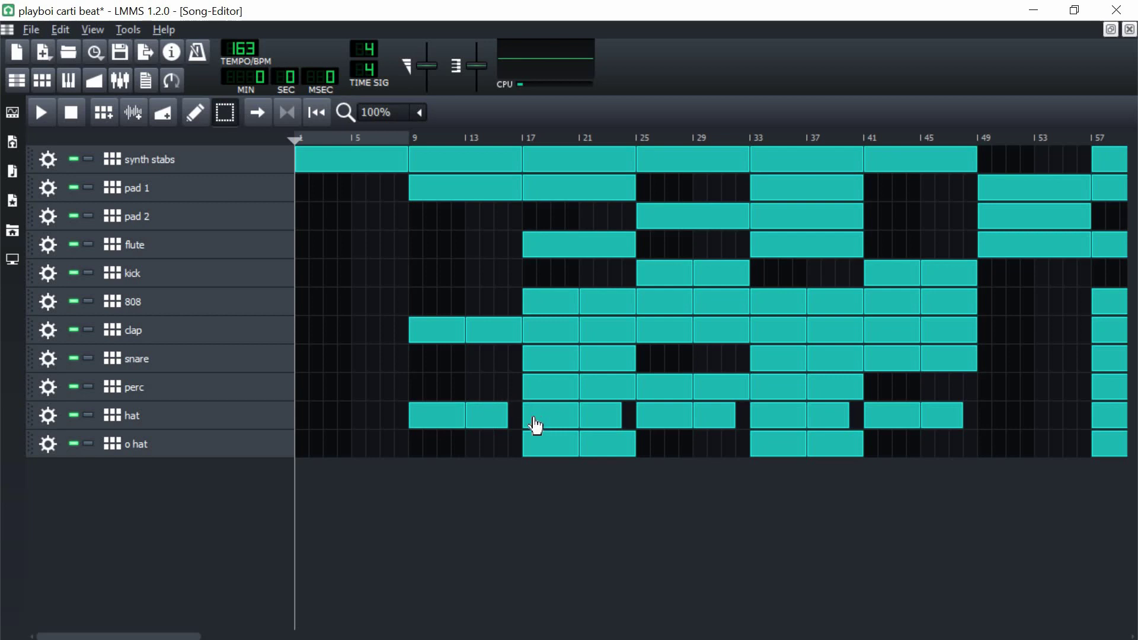
left_click(501, 140)
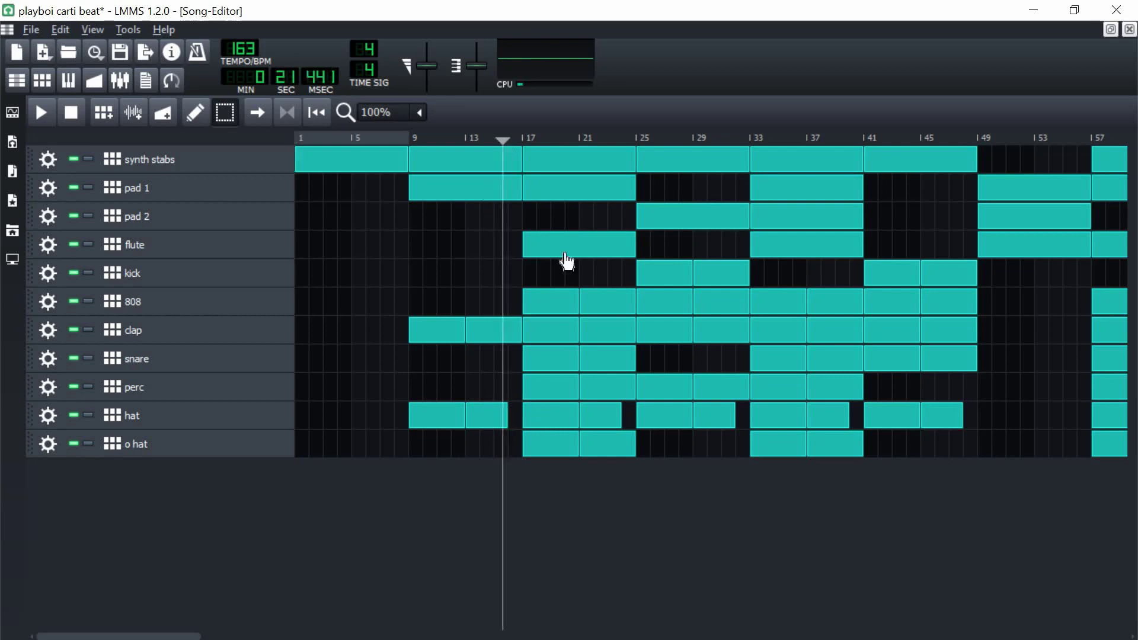
left_click(52, 108)
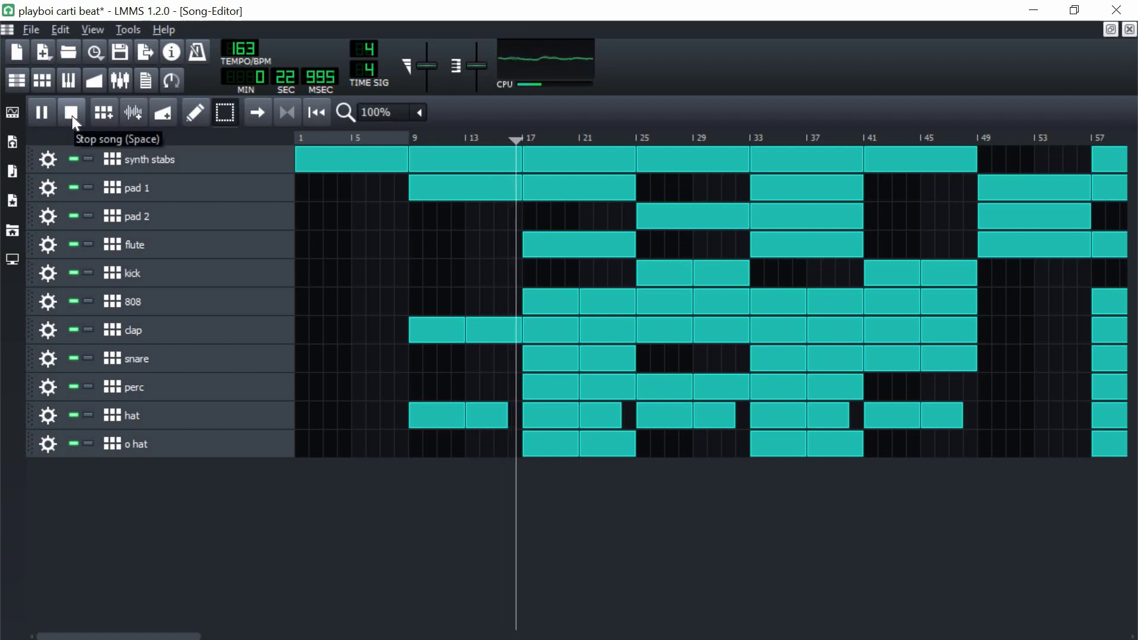
left_click(72, 116)
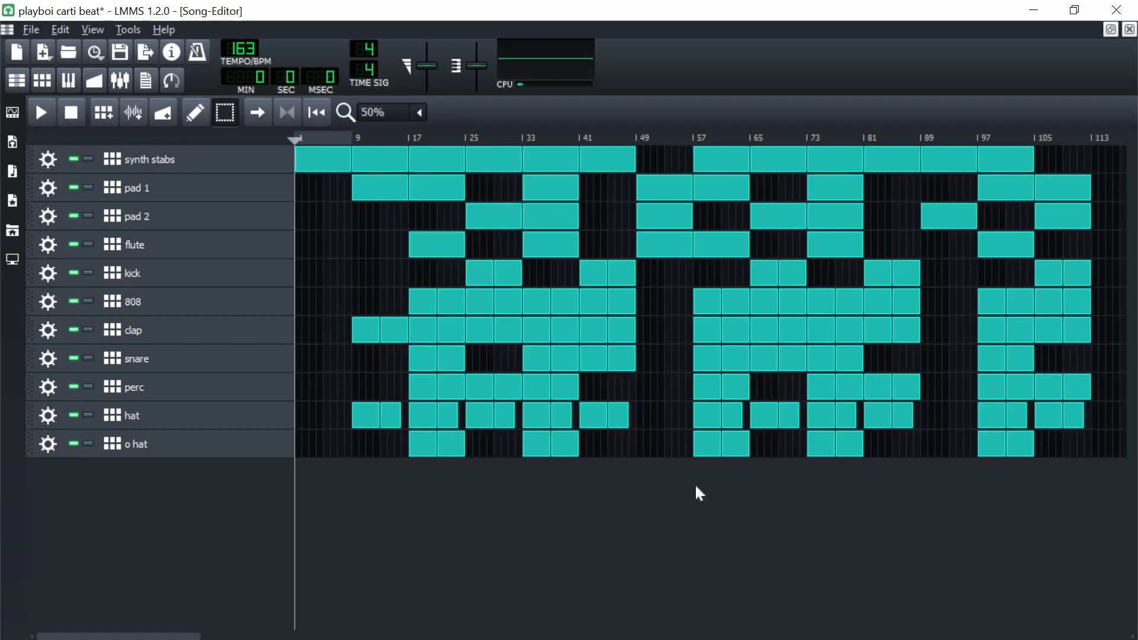
Check the master channel's effects chain in the FX-Mixer, and audition the arrangement around bar 25
key("F9")
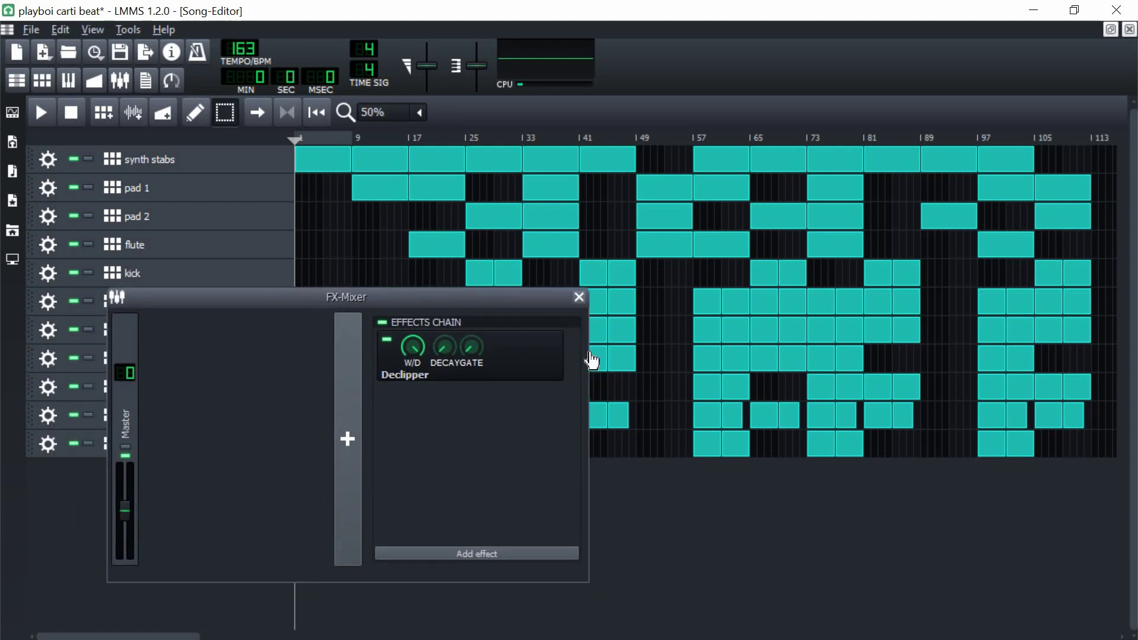
key("F9")
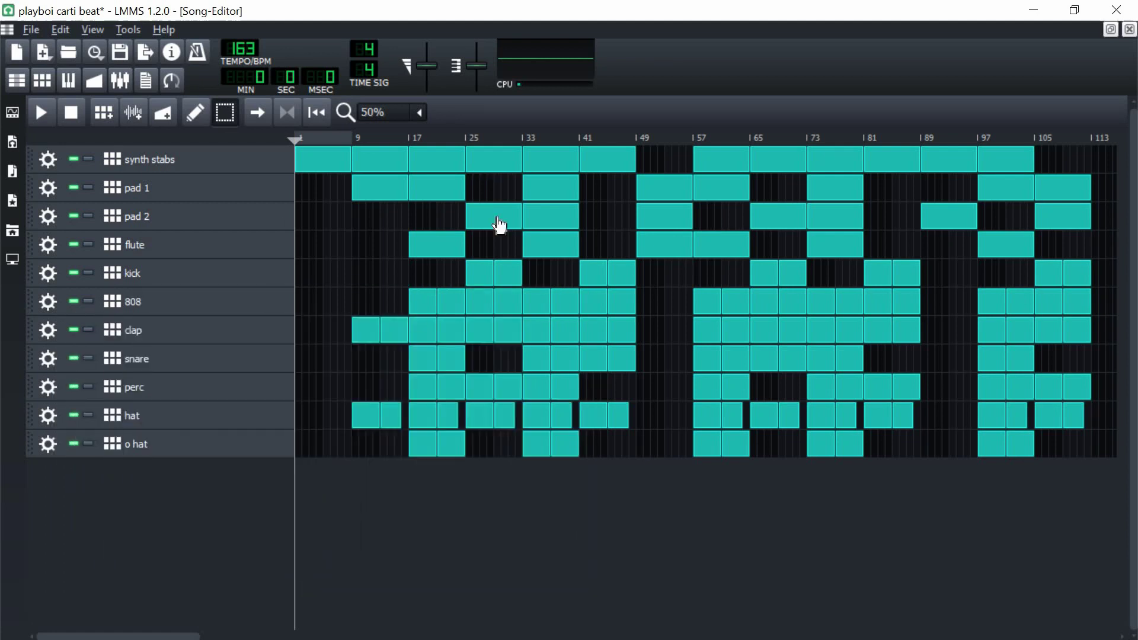
left_click(464, 141)
key("space")
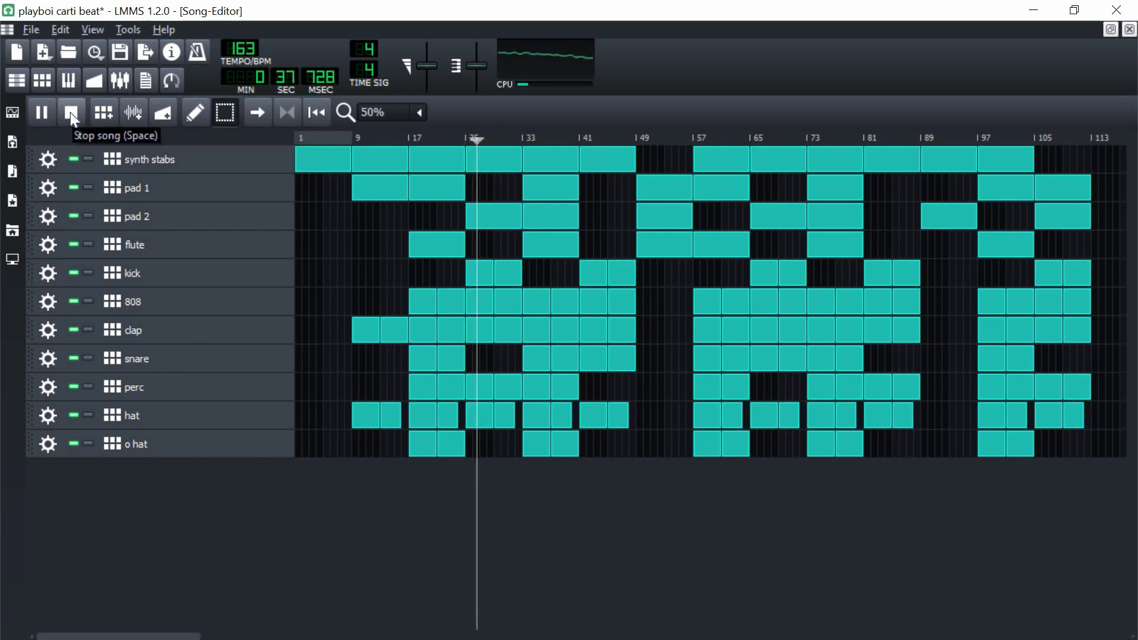
left_click(70, 112)
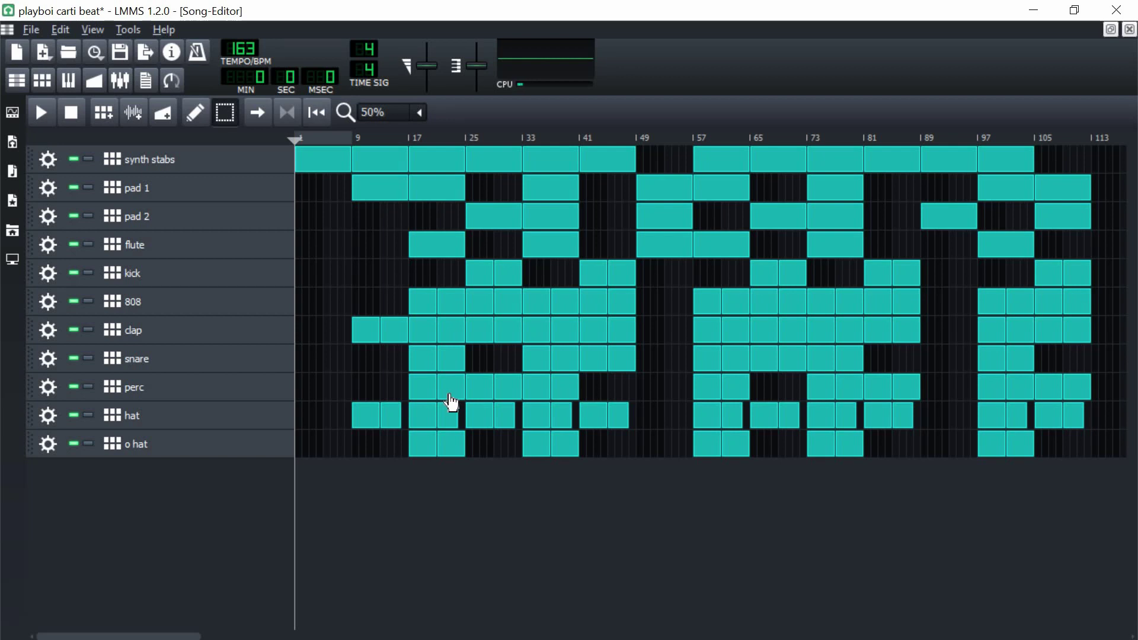
Play the full arrangement from the beginning
left_click(41, 112)
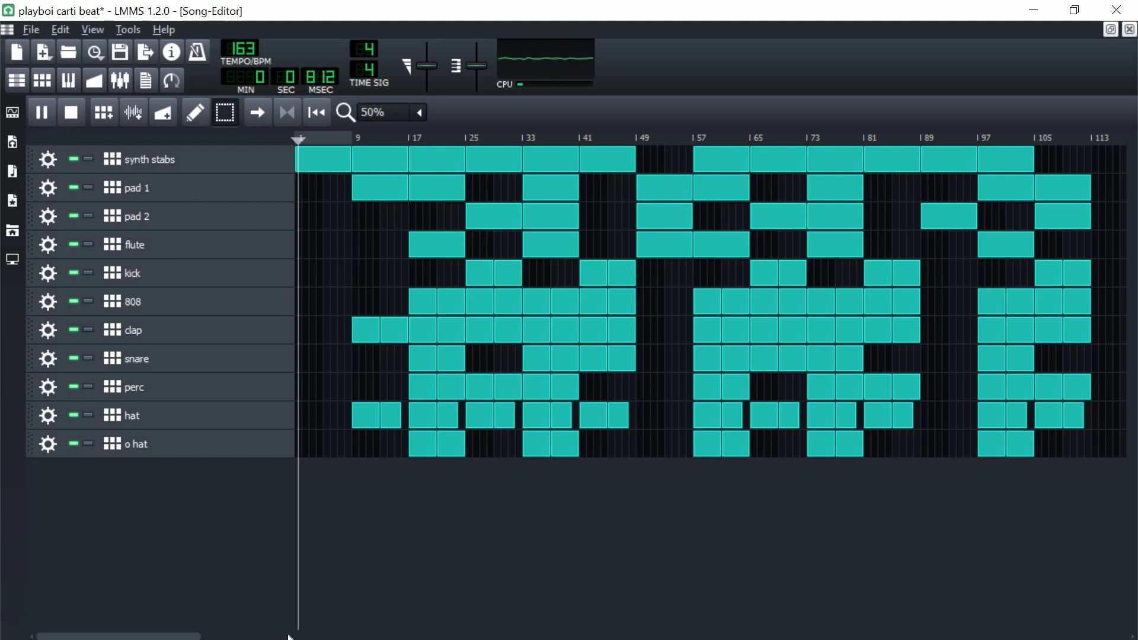